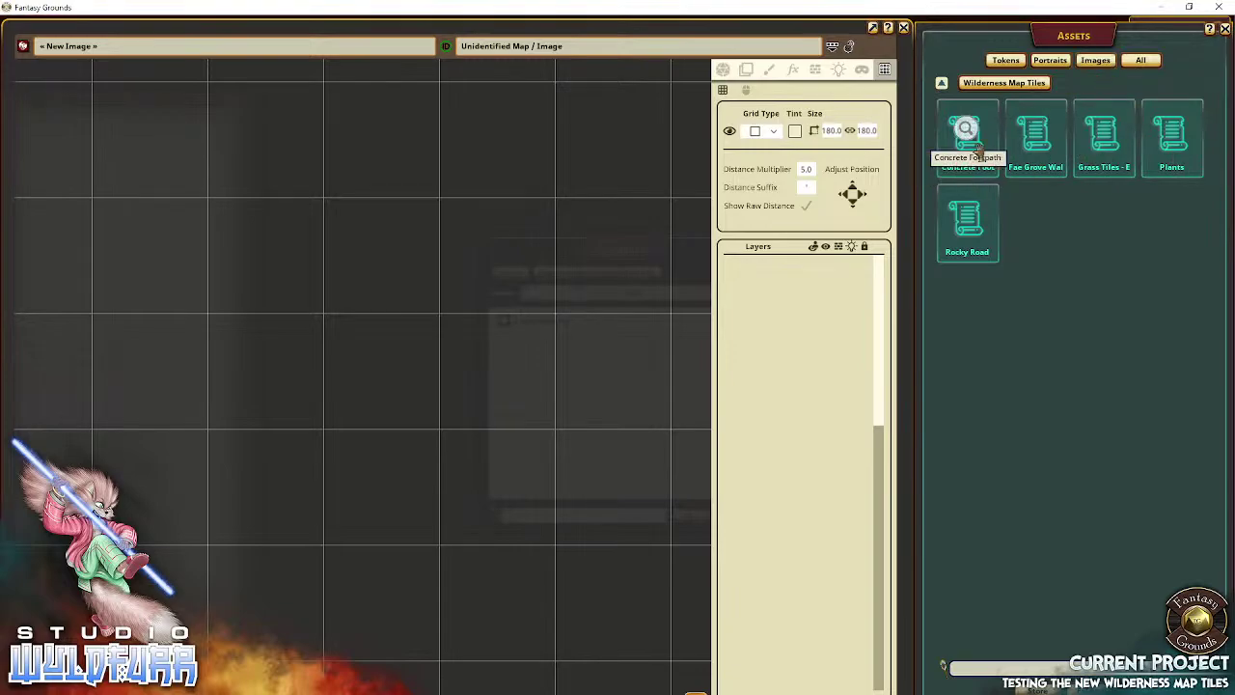
Step: Open the Grass Tiles - Expansion folder and stack 1x1 grass tiles 0001, 0000 and 0003 in one vertical column on the grid
{"action": "left_click", "coordinate": [1113, 145]}
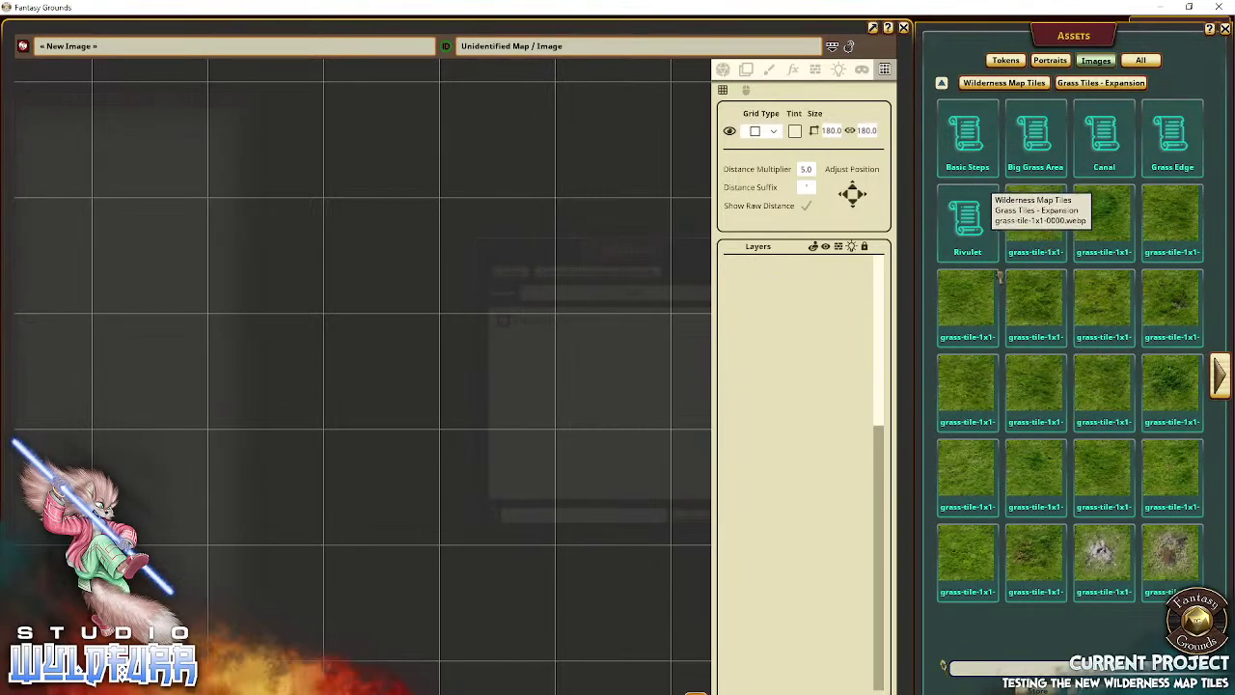
{"action": "left_click_drag", "start_coordinate": [1034, 231], "coordinate": [406, 251]}
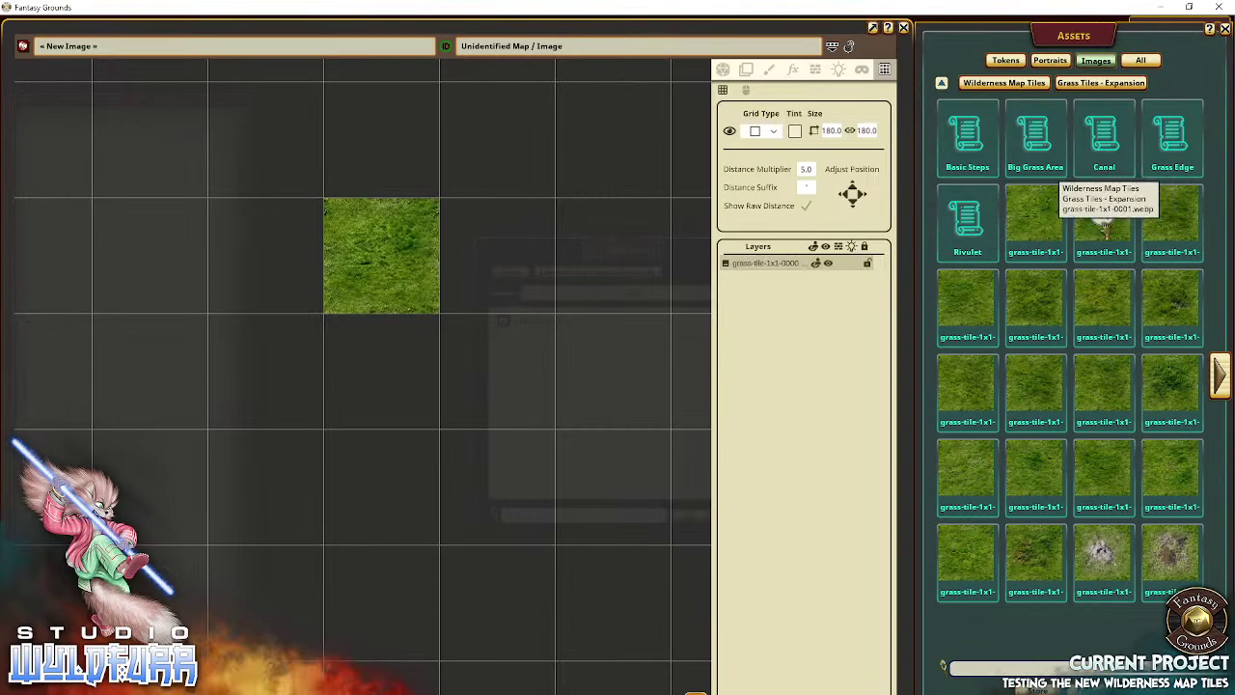
{"action": "left_click_drag", "start_coordinate": [1104, 227], "coordinate": [405, 144]}
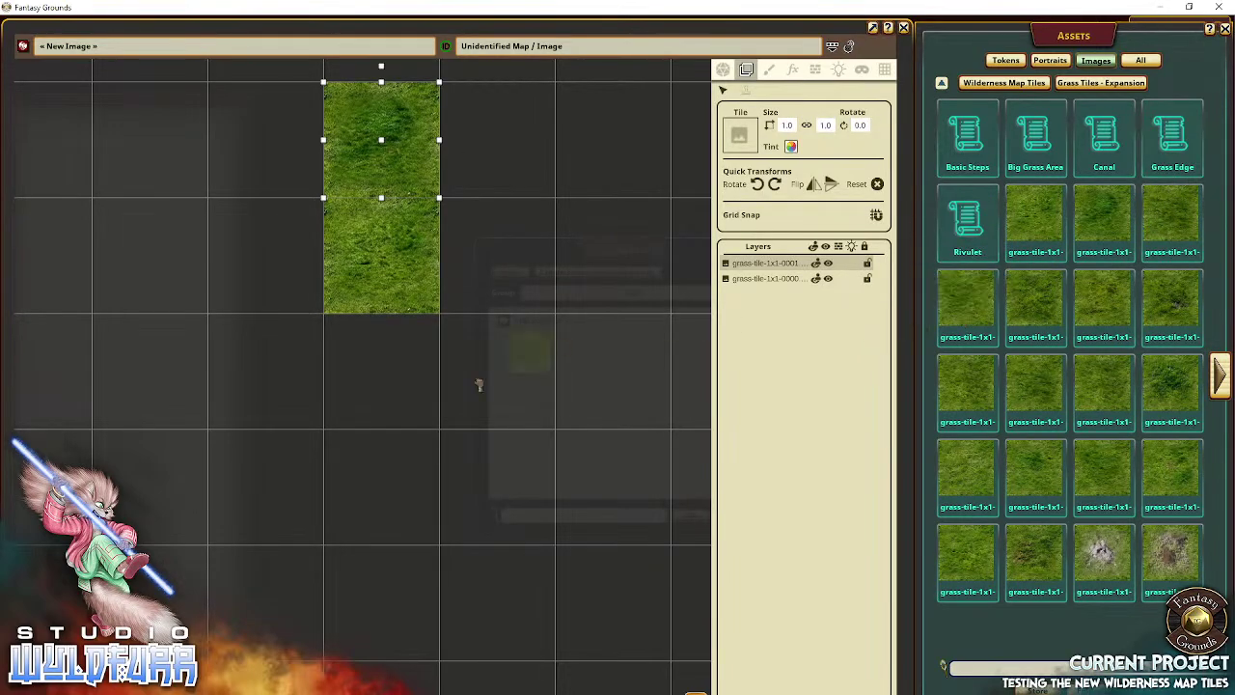
{"action": "left_click_drag", "start_coordinate": [480, 386], "coordinate": [396, 373]}
{"action": "left_click_drag", "start_coordinate": [530, 221], "coordinate": [490, 341]}
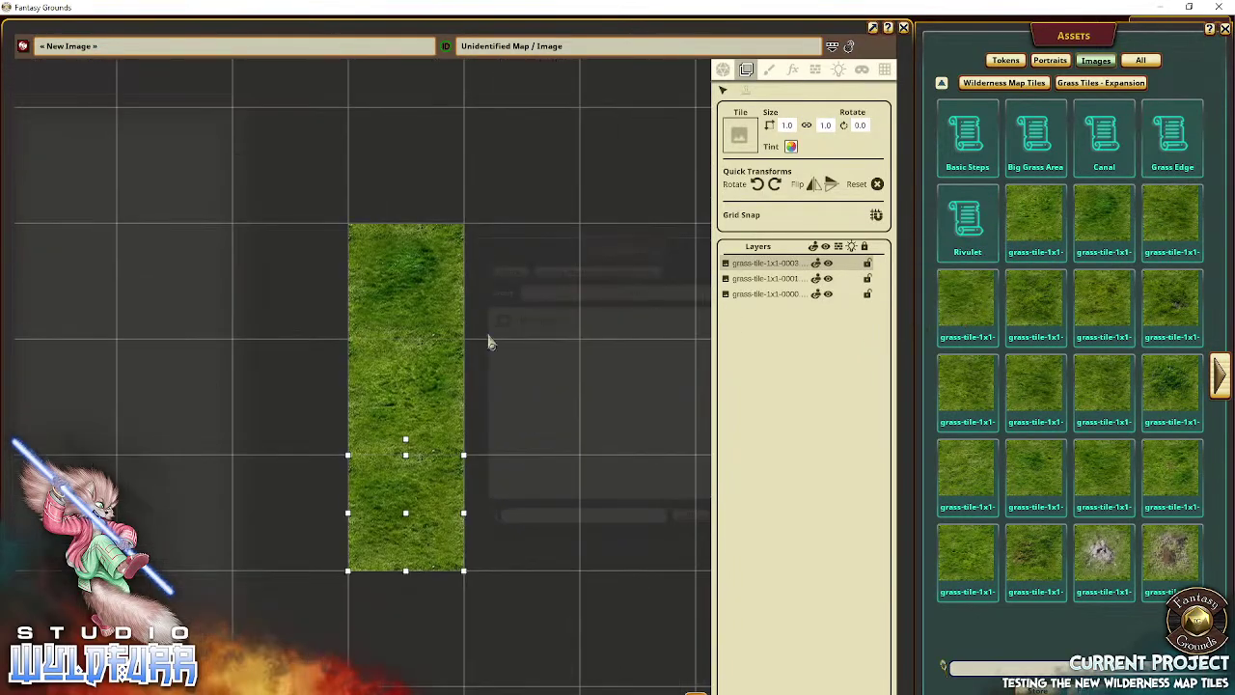
{"action": "left_click_drag", "start_coordinate": [372, 404], "coordinate": [394, 340]}
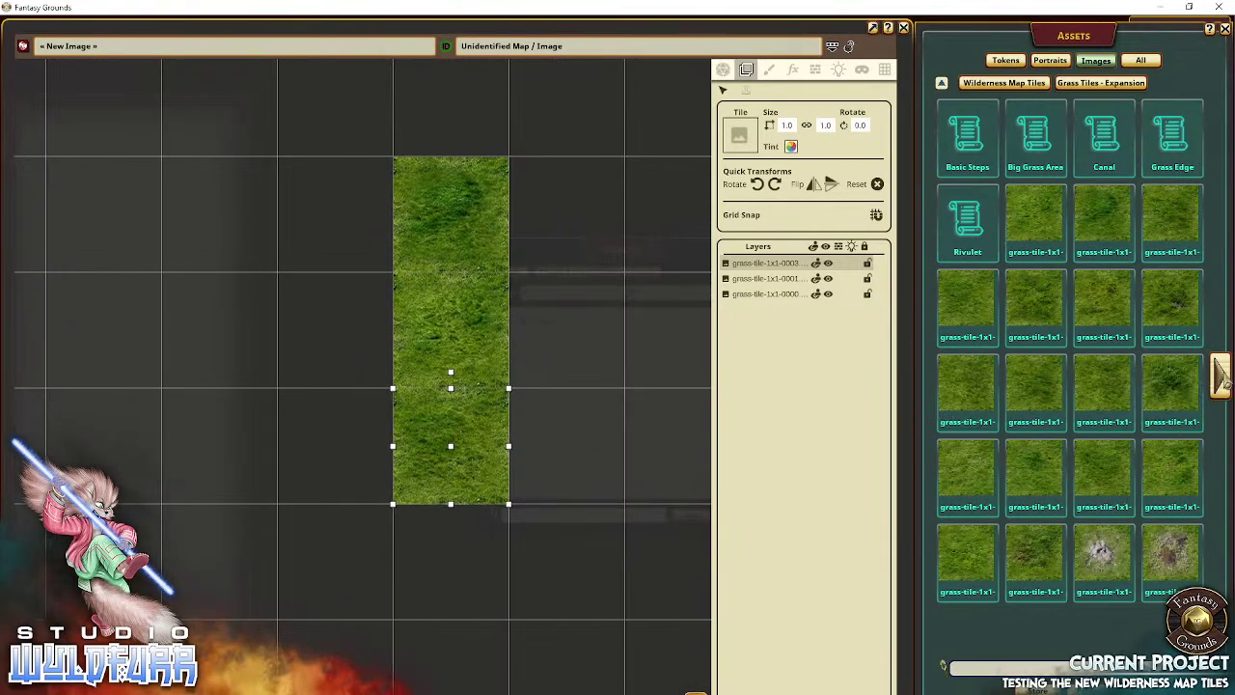
Step: Open the Big Grass Areas folder and place three 2x2 grass tiles, two stacked beside the 1x1 column and one adjoining the upper tile
{"action": "left_click", "coordinate": [1221, 375]}
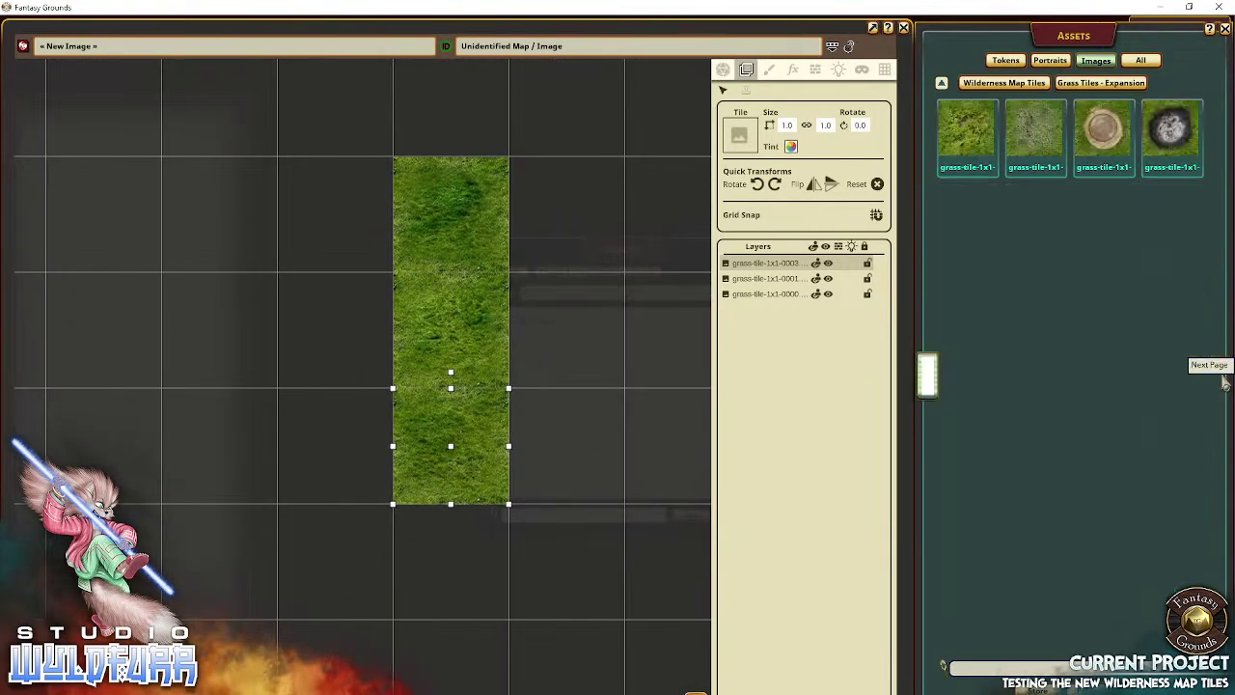
{"action": "left_click", "coordinate": [932, 382]}
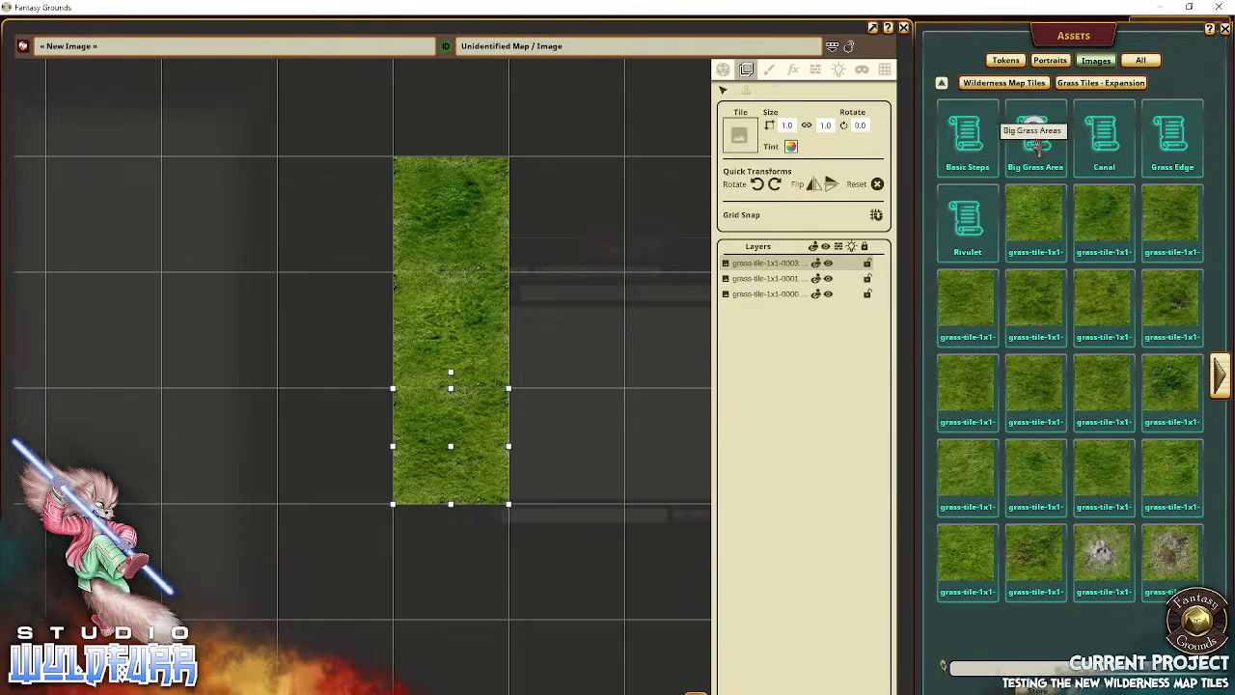
{"action": "left_click", "coordinate": [1036, 143]}
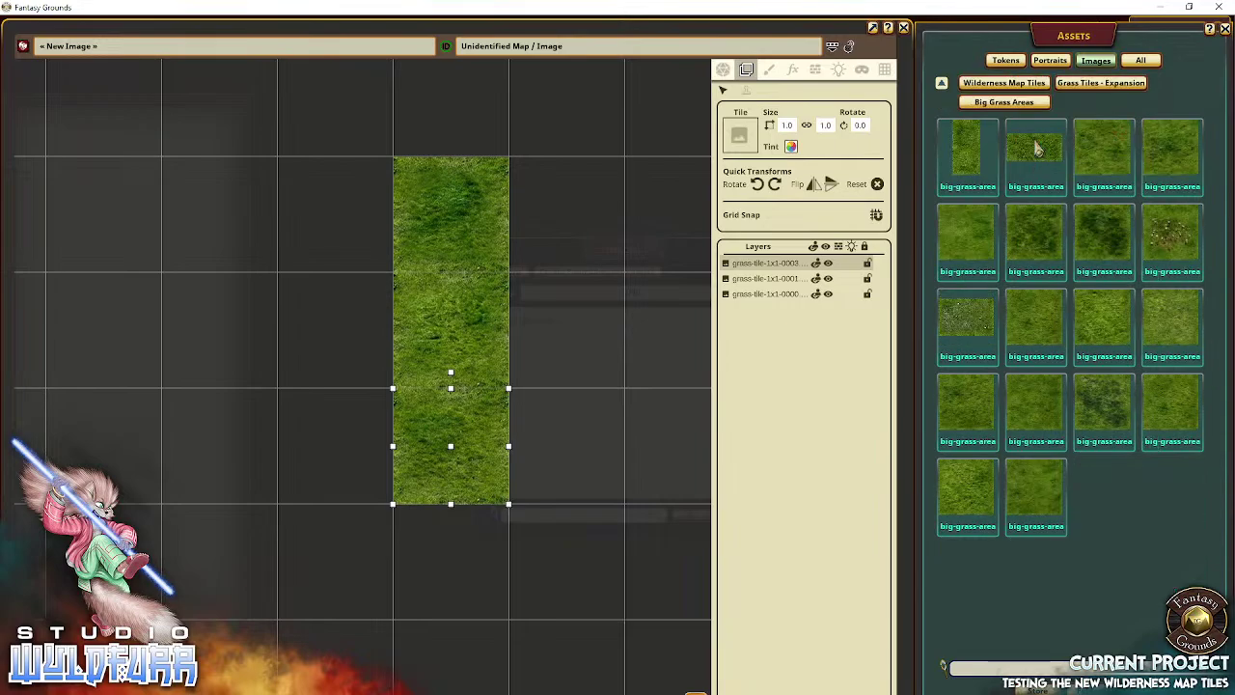
{"action": "left_click_drag", "start_coordinate": [1036, 143], "coordinate": [386, 236]}
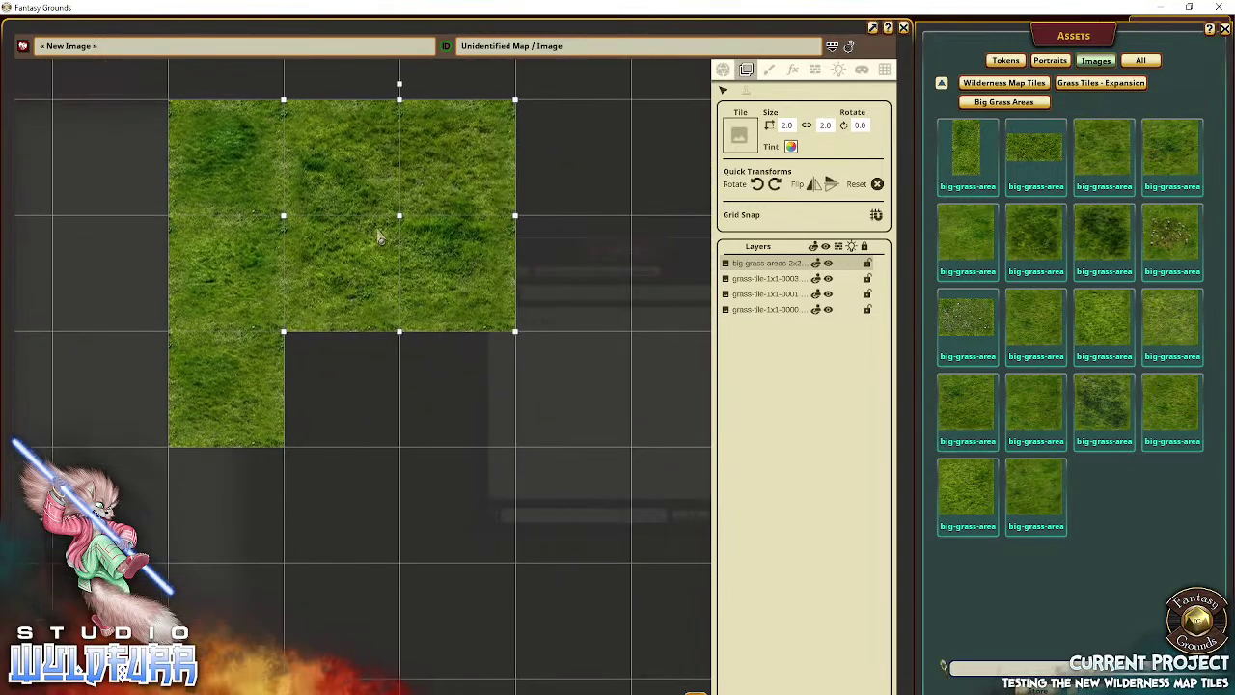
{"action": "left_click_drag", "start_coordinate": [479, 461], "coordinate": [402, 453]}
{"action": "left_click_drag", "start_coordinate": [975, 247], "coordinate": [654, 210]}
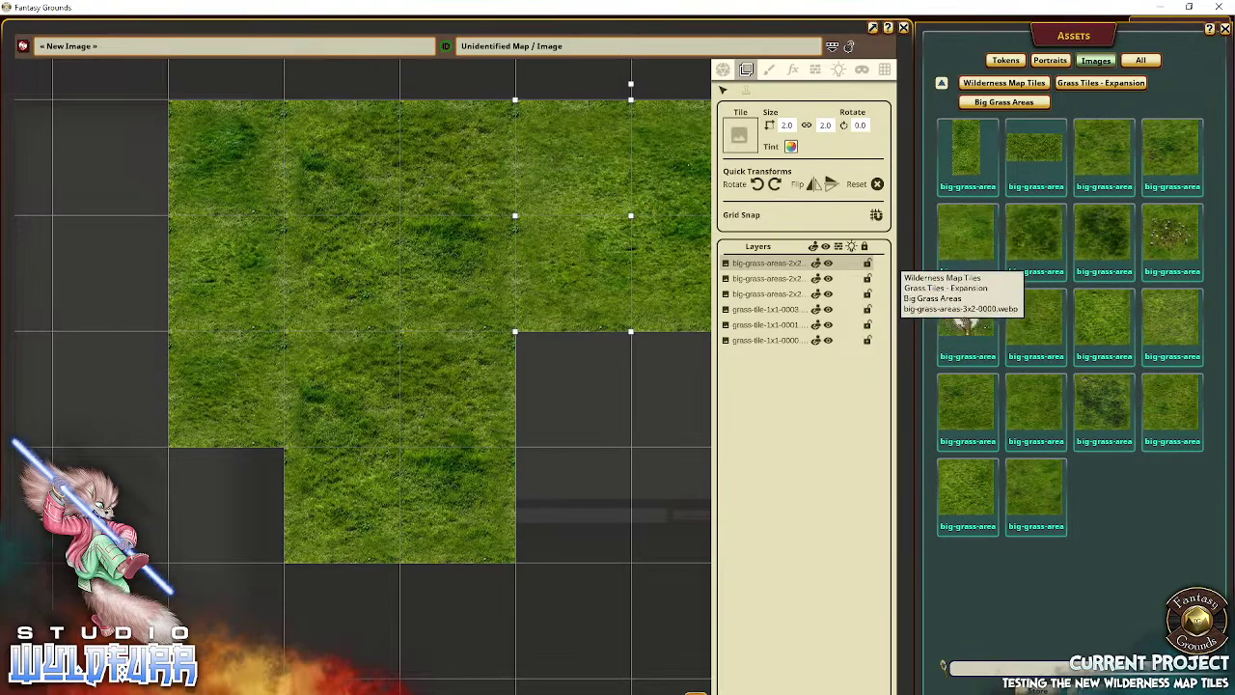
Step: Place the 3x2 rocky grass tile beside the lower 2x2 tile and a 3x3 grass tile above its right end
{"action": "left_click_drag", "start_coordinate": [977, 340], "coordinate": [243, 437]}
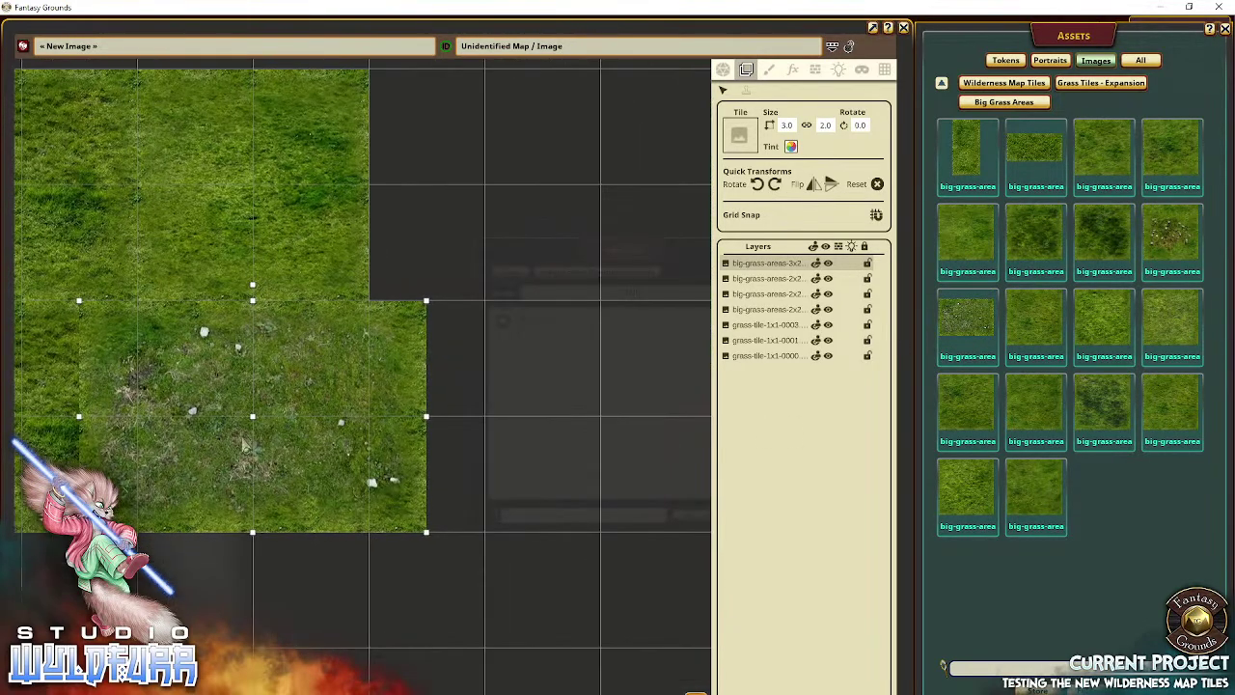
{"action": "left_click_drag", "start_coordinate": [167, 422], "coordinate": [241, 416]}
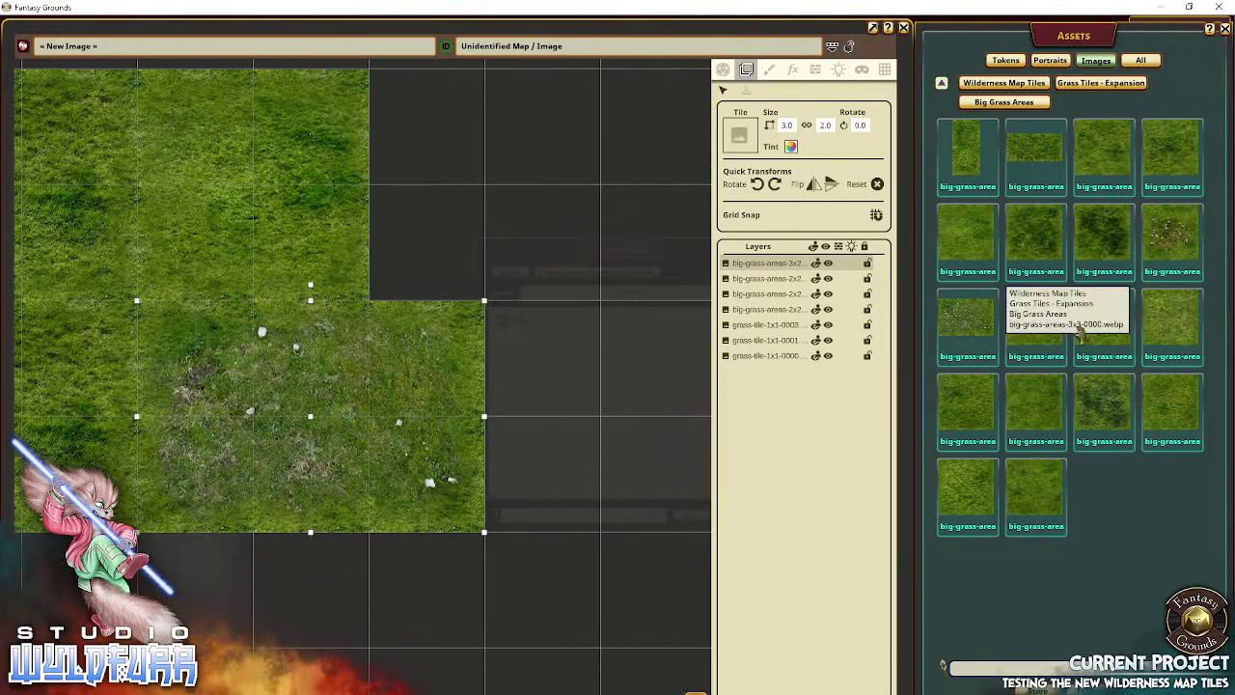
{"action": "left_click_drag", "start_coordinate": [1102, 323], "coordinate": [521, 530]}
{"action": "left_click_drag", "start_coordinate": [441, 604], "coordinate": [335, 340]}
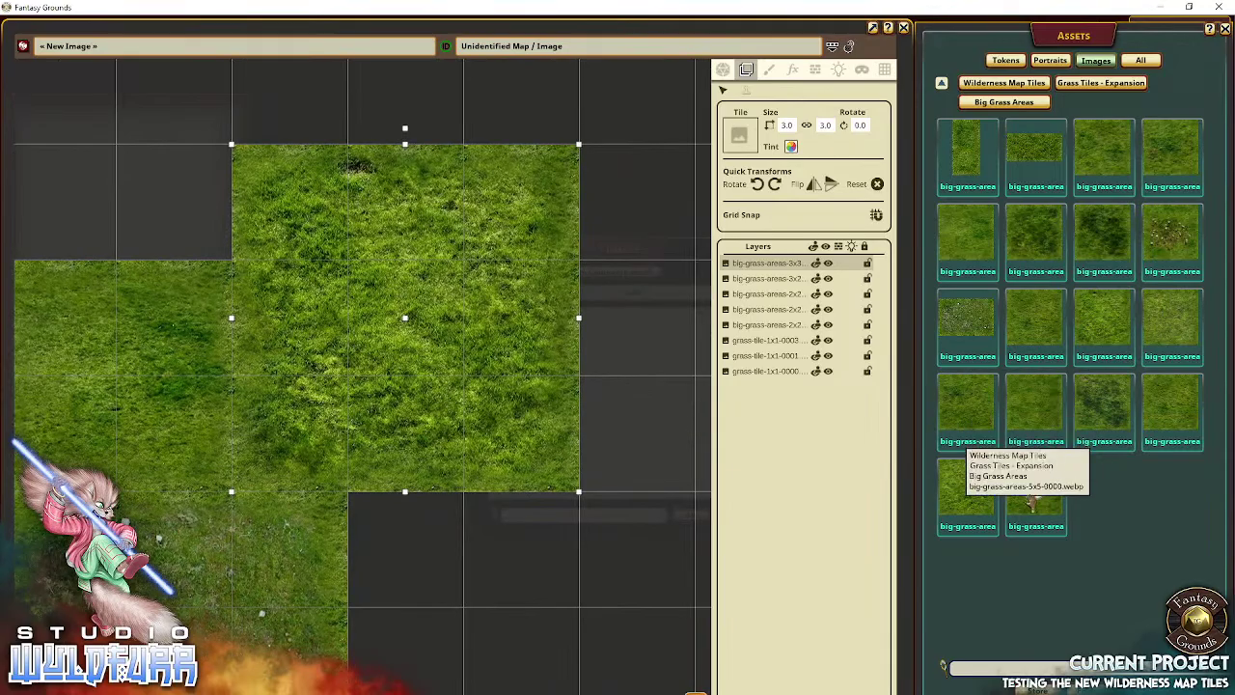
Step: Place a 5x5 grass area tile below the 3x3 tile and align it with the right edge of the 3x2 rocky tile
{"action": "left_click_drag", "start_coordinate": [1036, 497], "coordinate": [477, 103]}
{"action": "left_click_drag", "start_coordinate": [425, 301], "coordinate": [421, 358]}
{"action": "left_click_drag", "start_coordinate": [355, 135], "coordinate": [525, 479]}
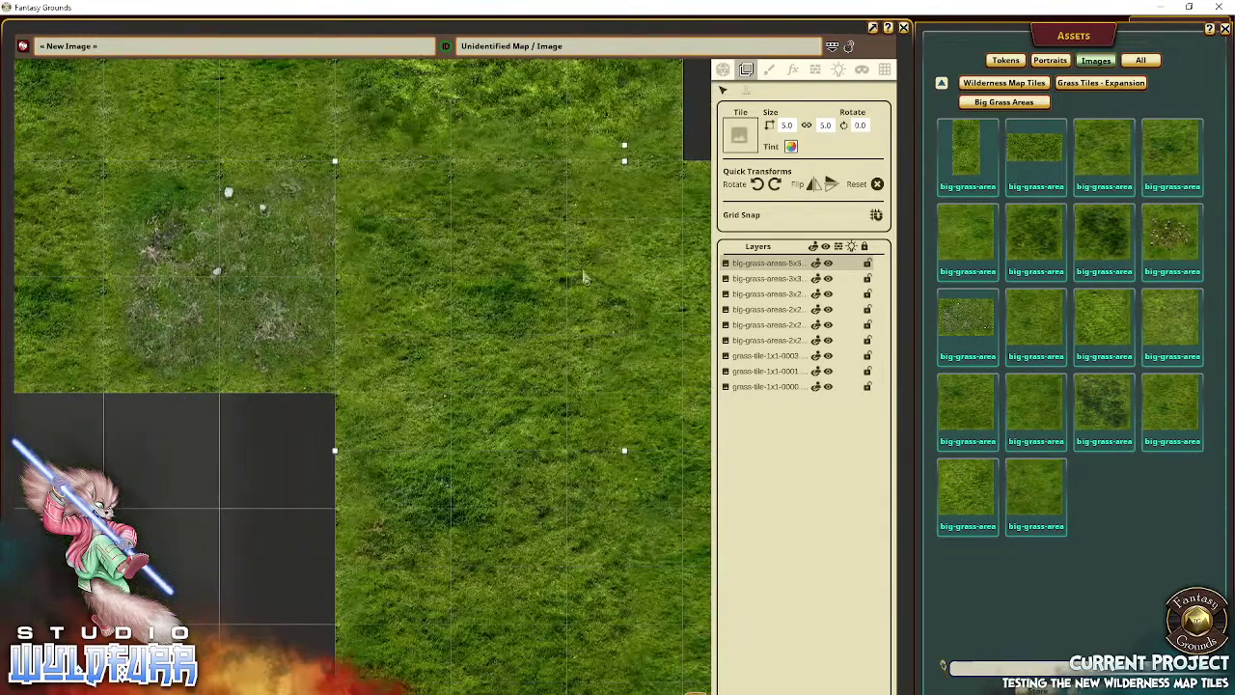
{"action": "left_click_drag", "start_coordinate": [583, 270], "coordinate": [674, 477]}
{"action": "left_click_drag", "start_coordinate": [550, 489], "coordinate": [530, 259]}
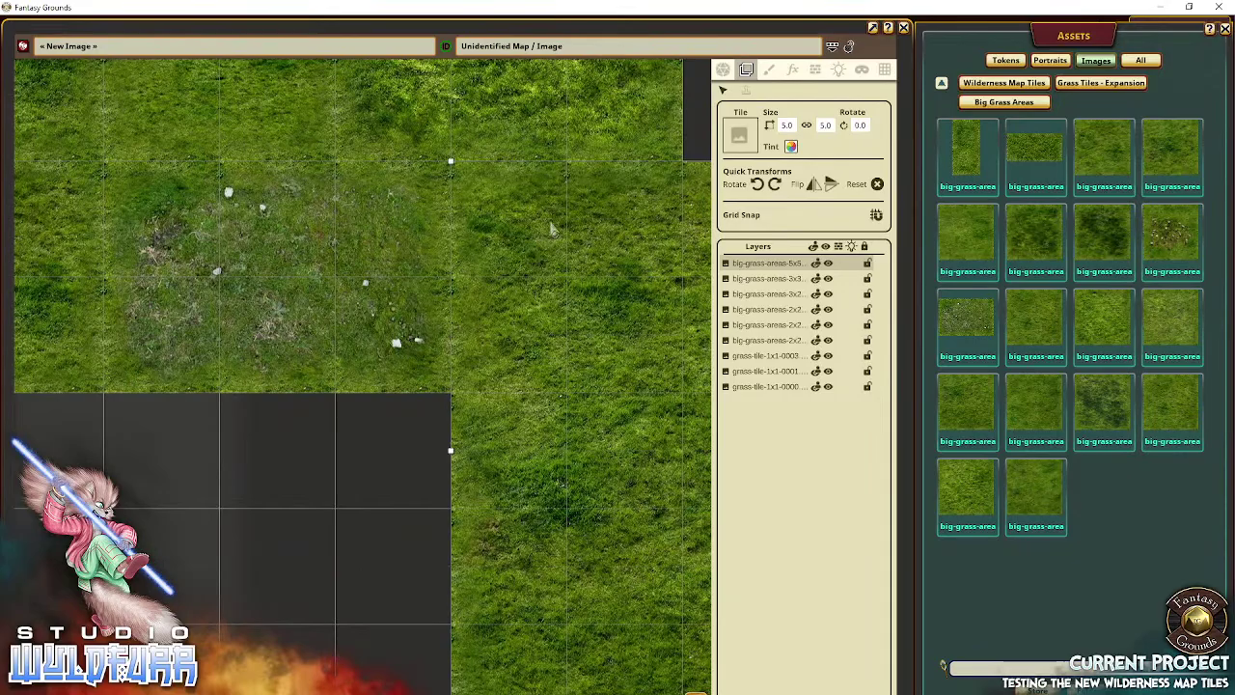
{"action": "left_click_drag", "start_coordinate": [608, 166], "coordinate": [209, 243]}
{"action": "scroll", "coordinate": [365, 228], "scroll_direction": "down", "scroll_amount": 8}
{"action": "left_click_drag", "start_coordinate": [269, 342], "coordinate": [426, 345]}
{"action": "scroll", "coordinate": [298, 273], "scroll_direction": "up", "scroll_amount": 7}
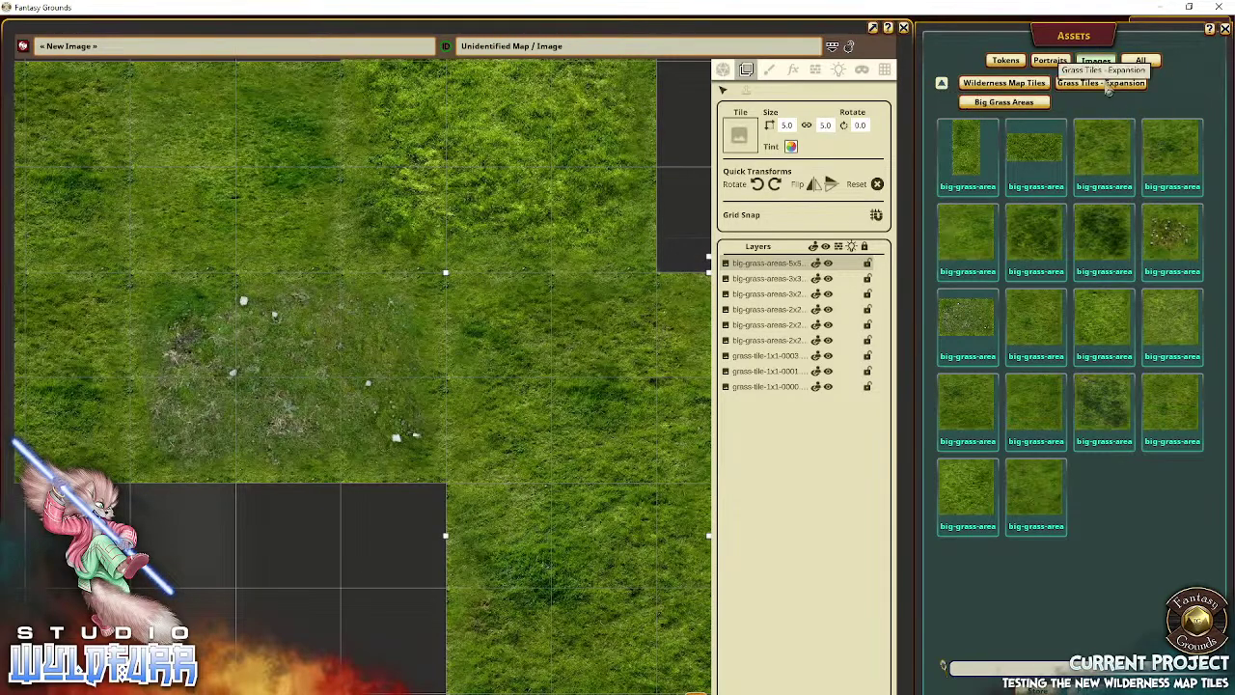
Step: From the Grass Edge folder, place the grass-edge-e-0000 tile against the 5x5 area and a grass-edge-i-ne inner corner tile directly above it
{"action": "left_click", "coordinate": [1105, 84]}
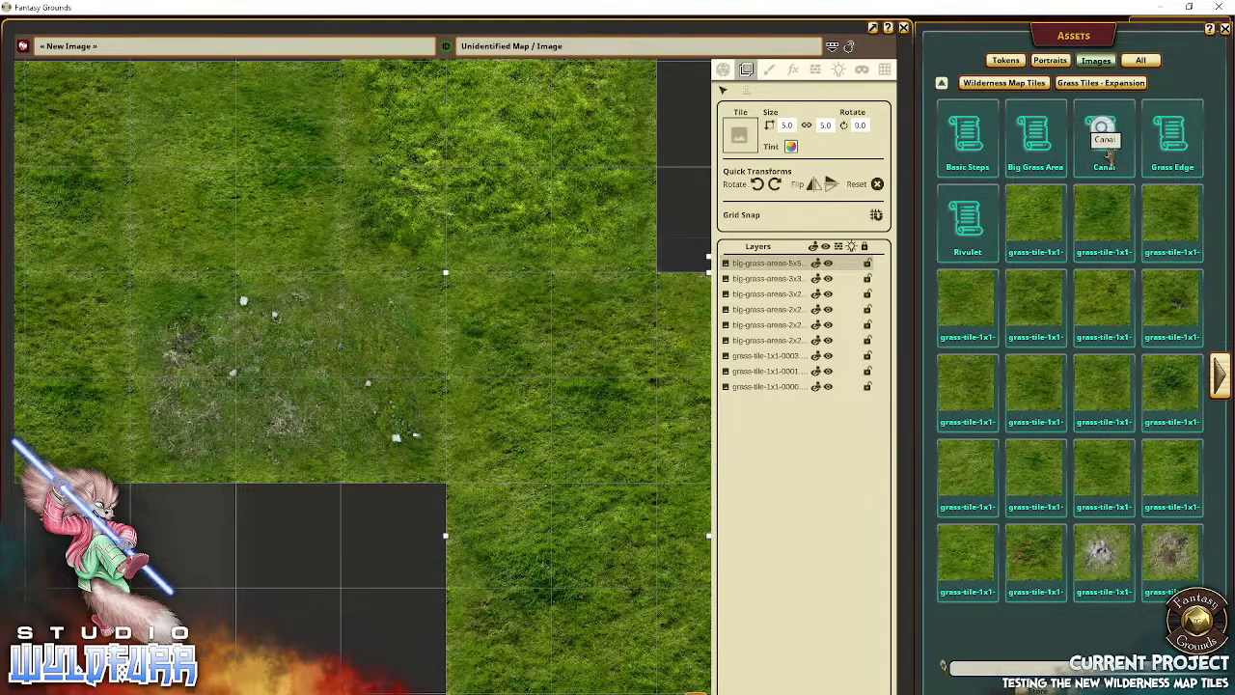
{"action": "left_click", "coordinate": [1171, 141]}
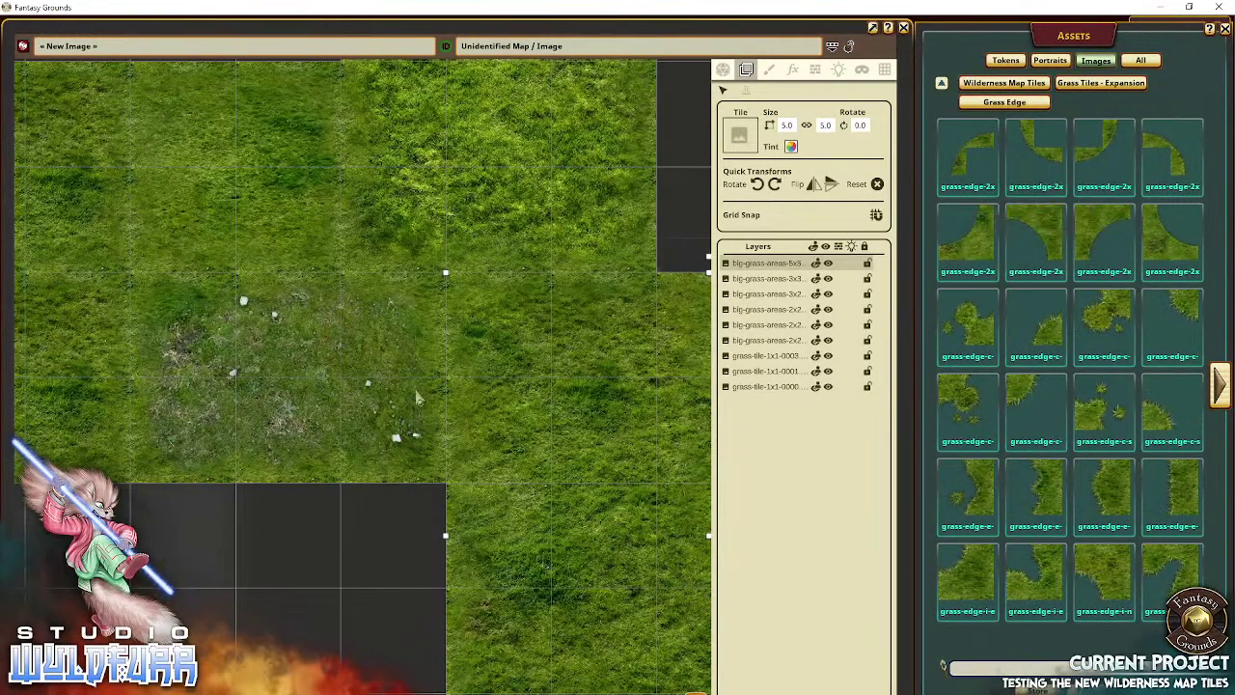
{"action": "left_click_drag", "start_coordinate": [297, 450], "coordinate": [470, 294]}
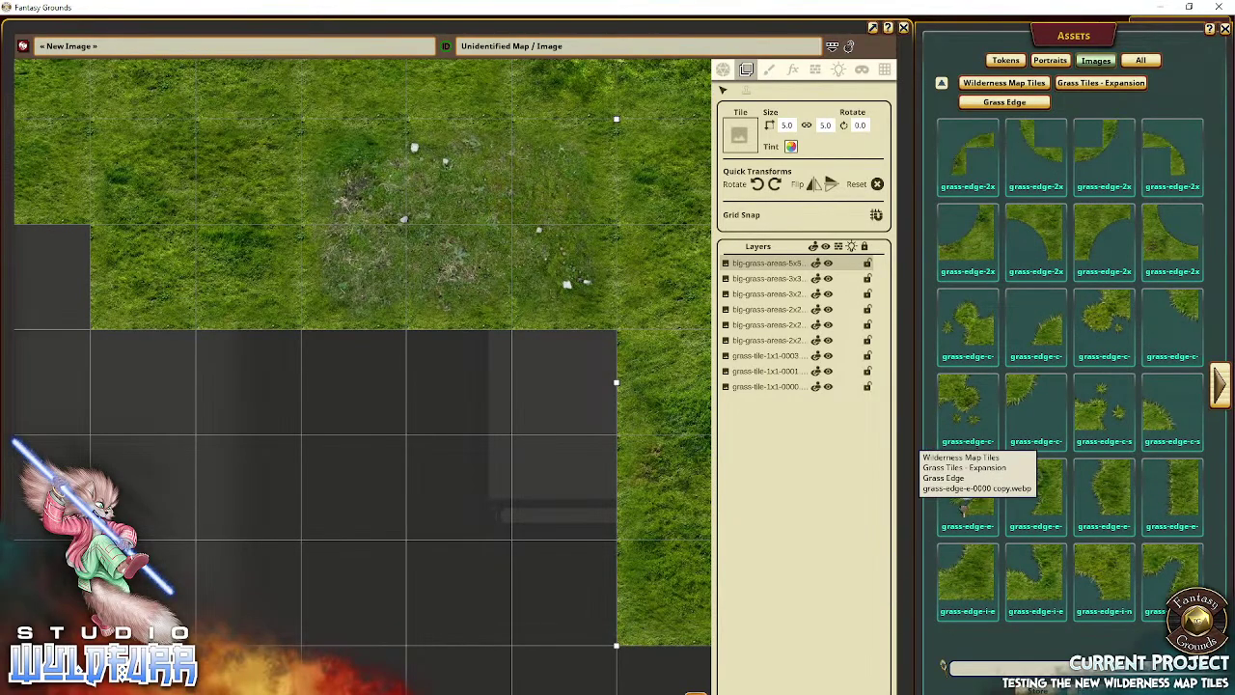
{"action": "left_click_drag", "start_coordinate": [566, 486], "coordinate": [570, 500]}
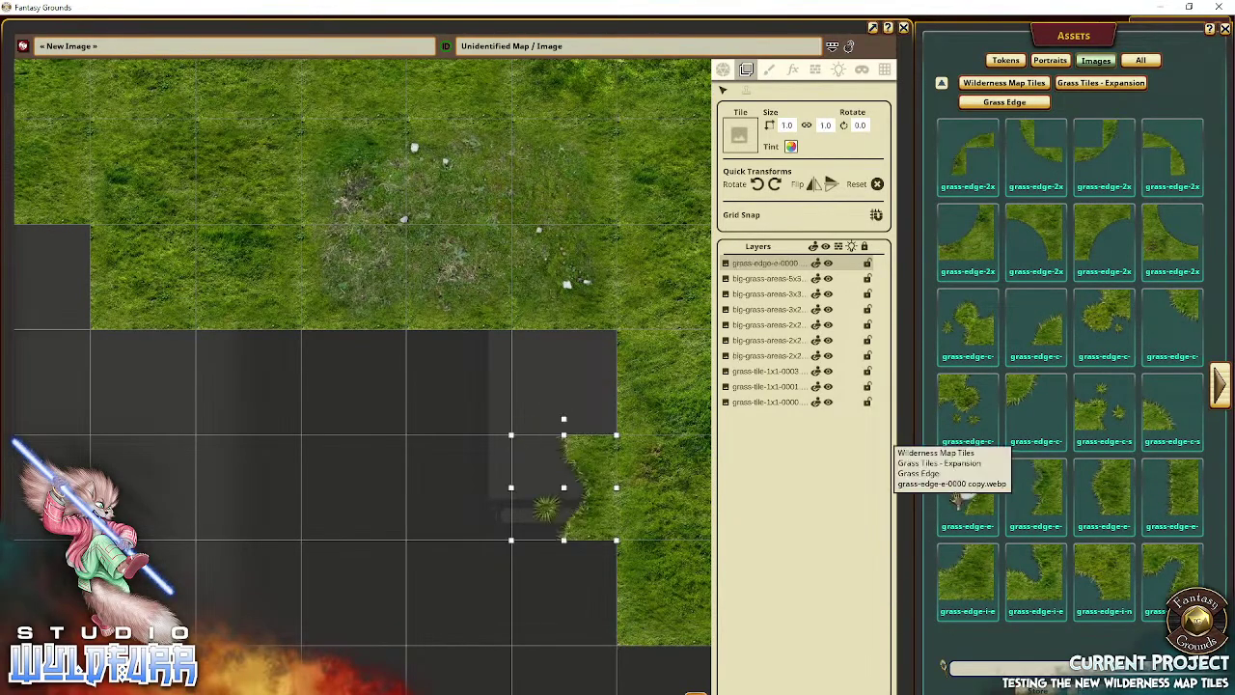
{"action": "left_click_drag", "start_coordinate": [1003, 501], "coordinate": [982, 404]}
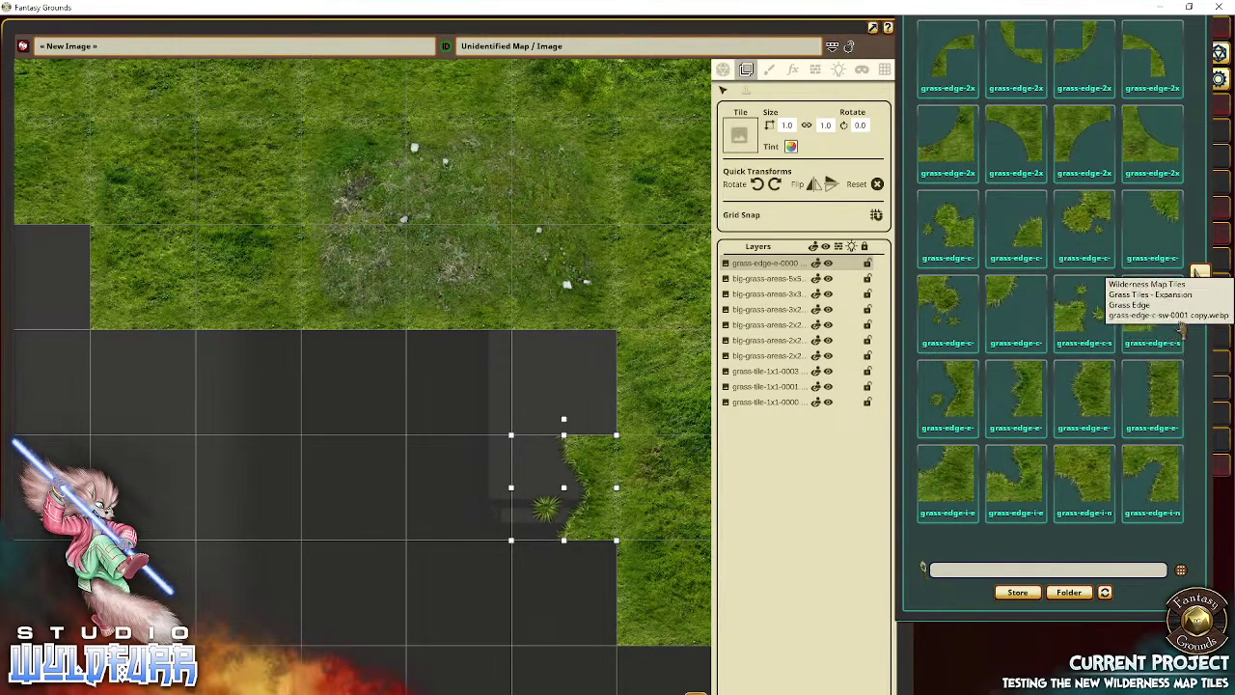
{"action": "left_click", "coordinate": [562, 390]}
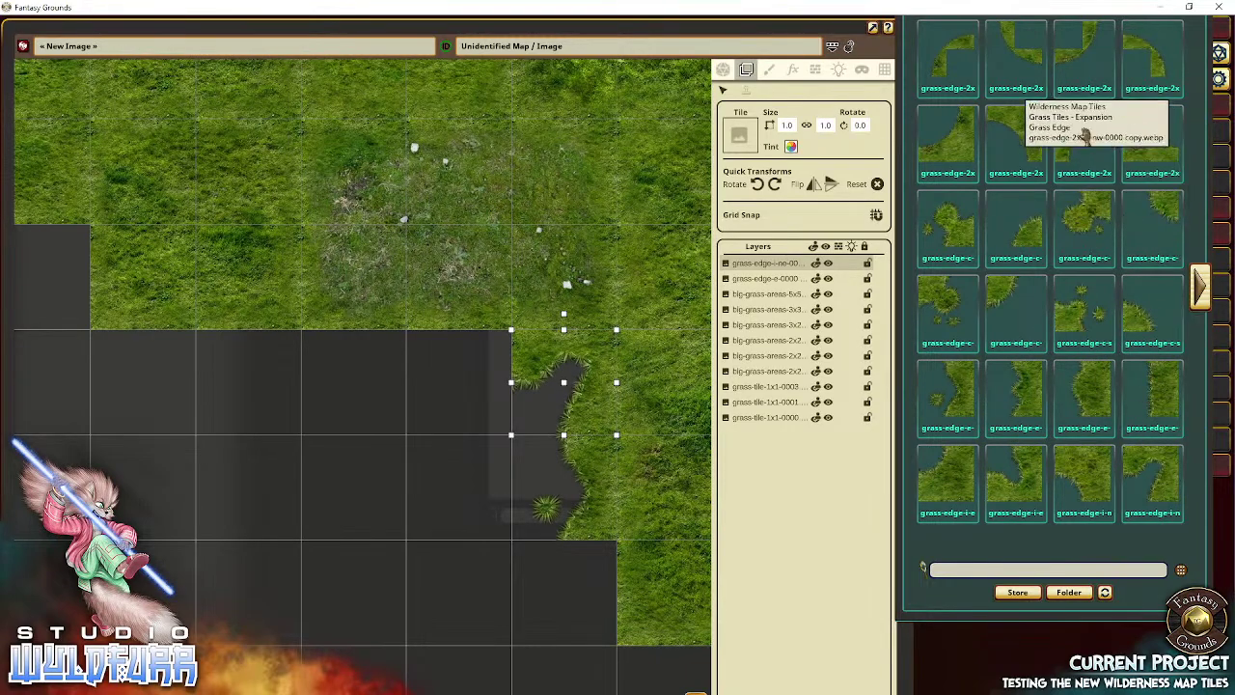
Step: Extend the grass border leftward from the inner corner with edge tiles grass-edge-n-0002, grass-edge-n-0000 and grass-edge-n-0003
{"action": "left_click", "coordinate": [1201, 287]}
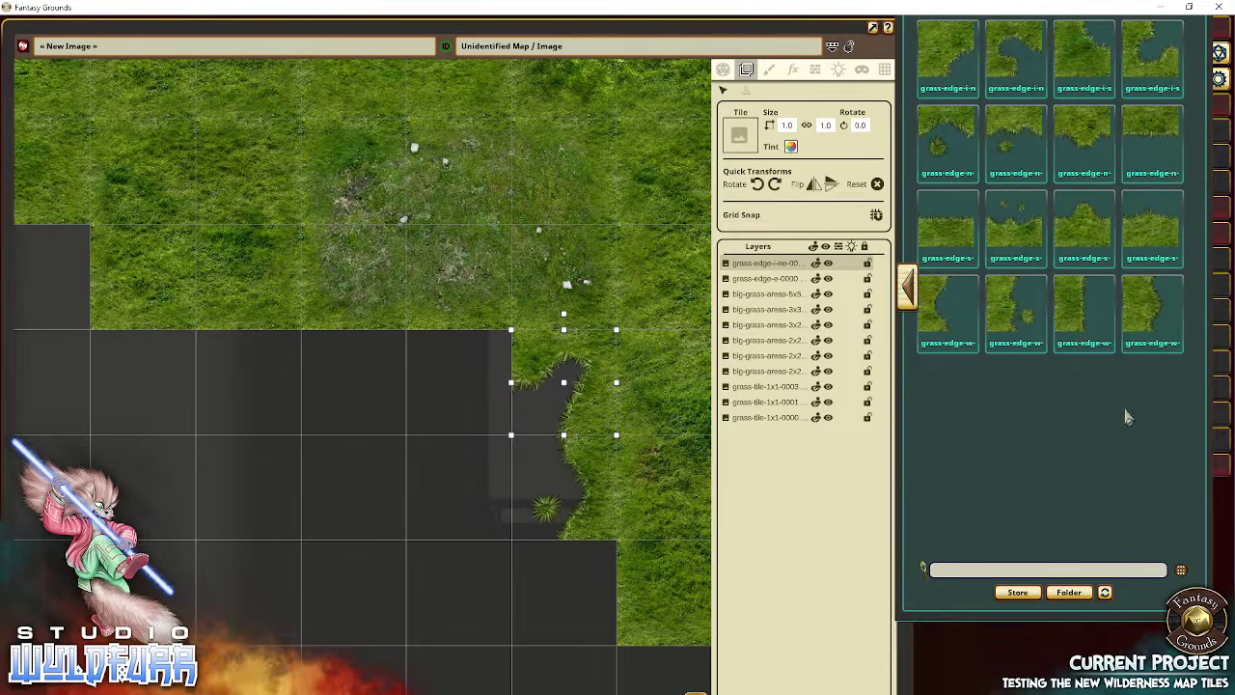
{"action": "left_click_drag", "start_coordinate": [1003, 496], "coordinate": [1028, 570]}
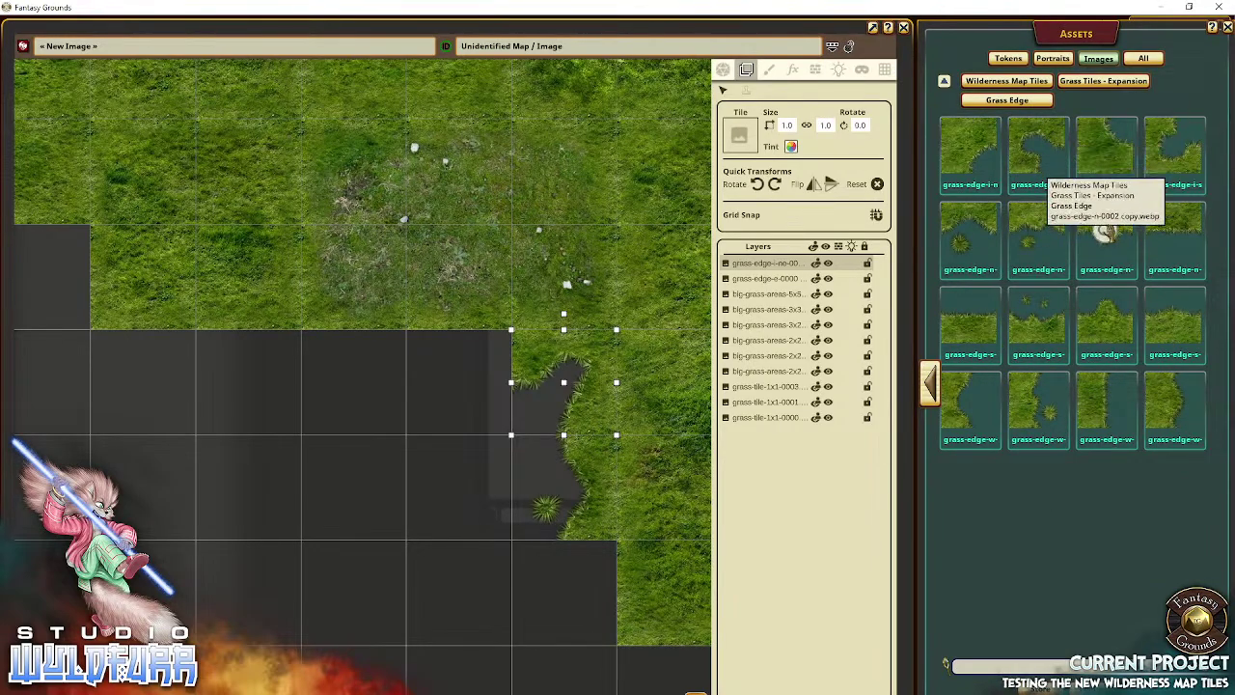
{"action": "left_click_drag", "start_coordinate": [1107, 236], "coordinate": [458, 382]}
{"action": "left_click_drag", "start_coordinate": [981, 249], "coordinate": [353, 383]}
{"action": "left_click_drag", "start_coordinate": [1168, 259], "coordinate": [248, 382]}
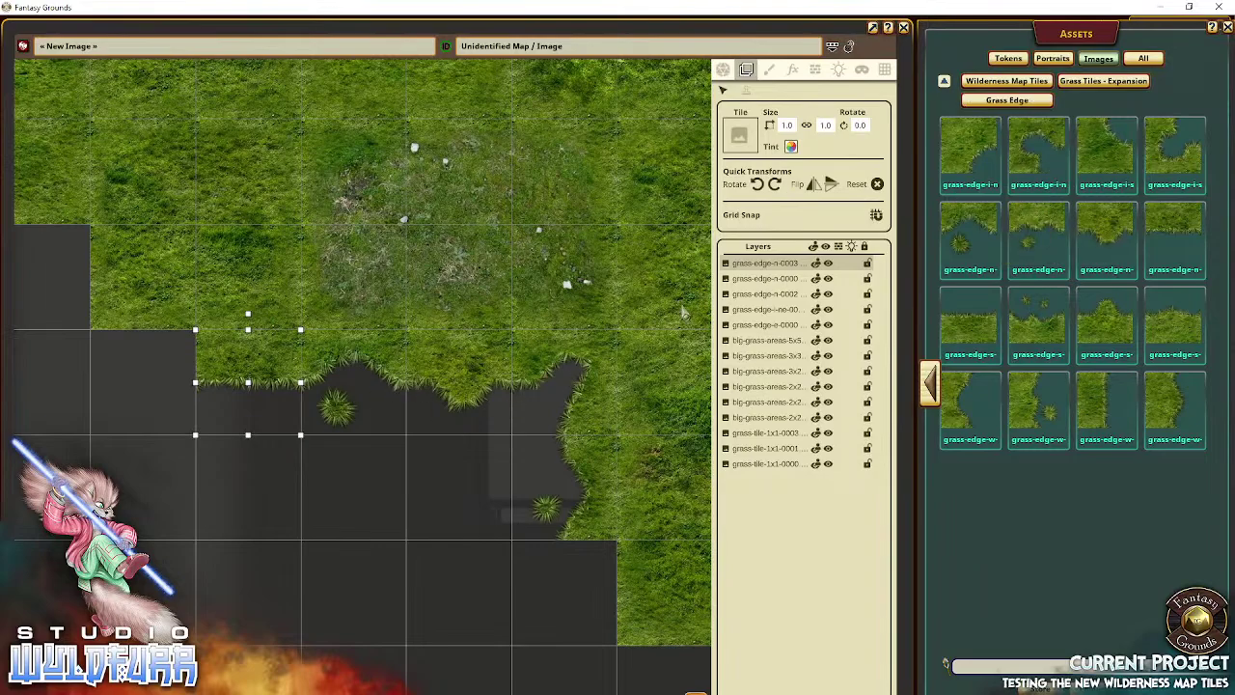
Step: Delete the five grass edge tiles and the 5x5 grass area tile from the map
{"action": "key", "text": "Delete"}
{"action": "key", "text": "Delete"}
{"action": "key", "text": "Delete"}
{"action": "key", "text": "Delete"}
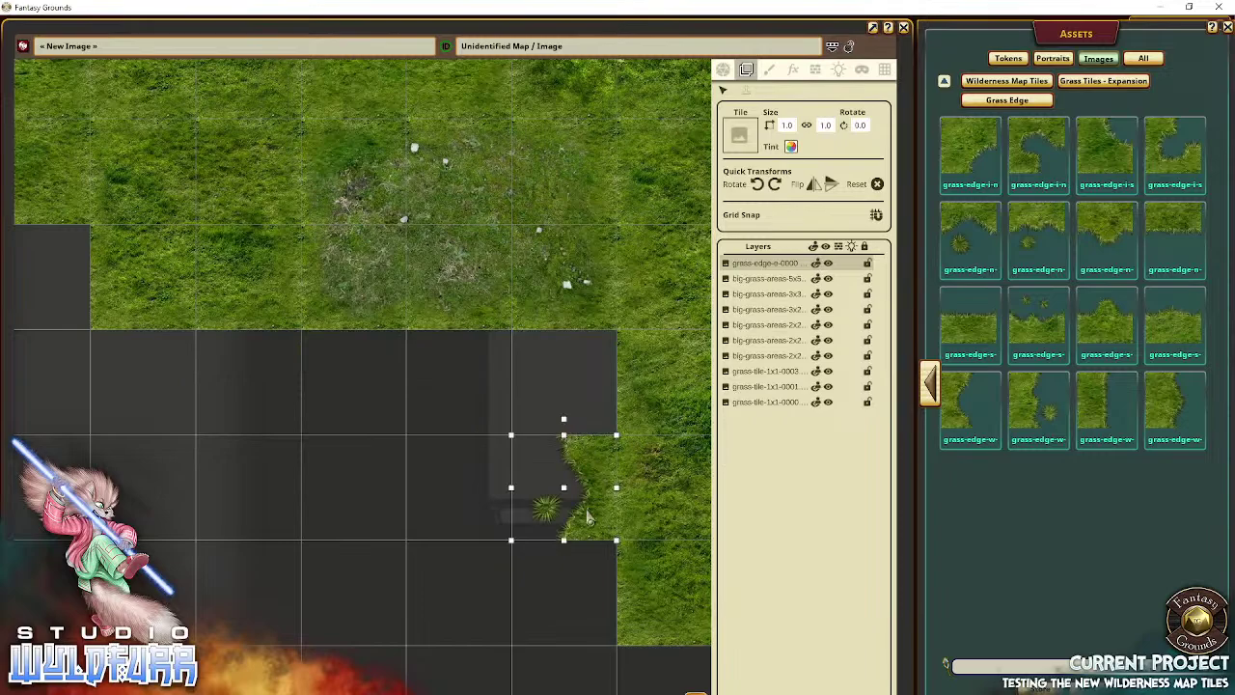
{"action": "key", "text": "Delete"}
{"action": "key", "text": "Delete"}
Step: Delete the 3x3, 3x2 and three 2x2 grass area tiles from the map
{"action": "scroll", "coordinate": [653, 292], "scroll_direction": "up", "scroll_amount": 1}
{"action": "left_click_drag", "start_coordinate": [624, 337], "coordinate": [432, 612]}
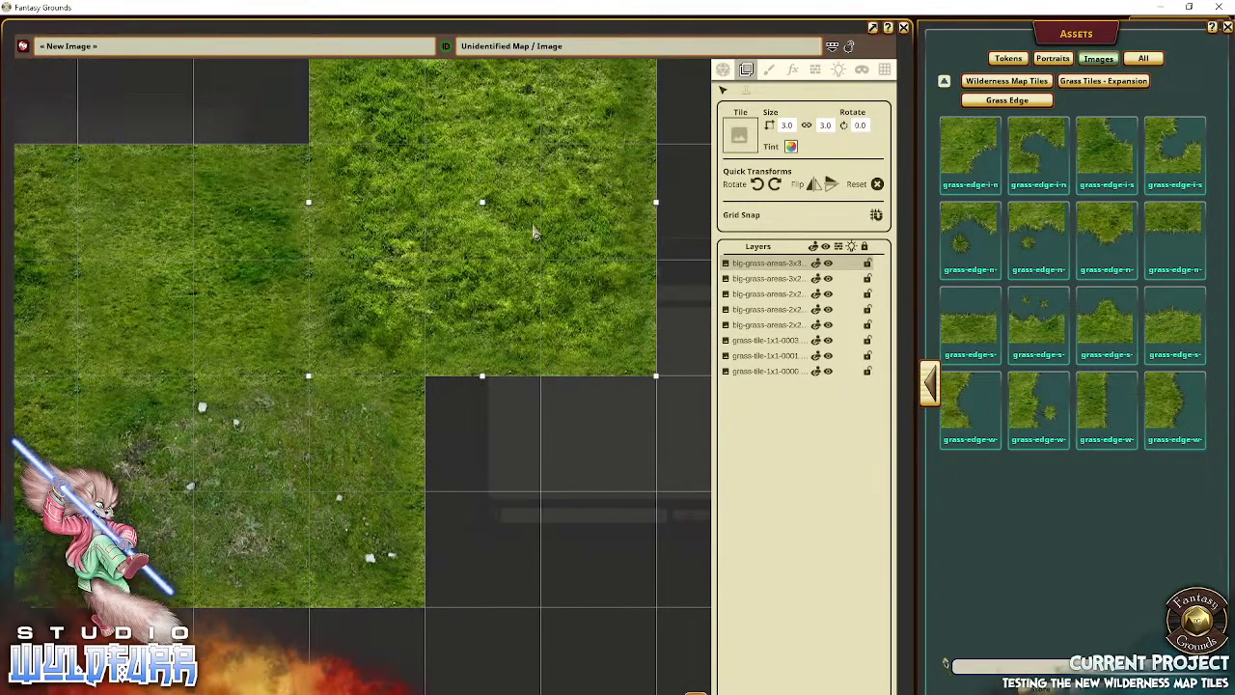
{"action": "key", "text": "Delete"}
{"action": "key", "text": "Delete"}
{"action": "key", "text": "Delete"}
{"action": "left_click_drag", "start_coordinate": [228, 425], "coordinate": [528, 426]}
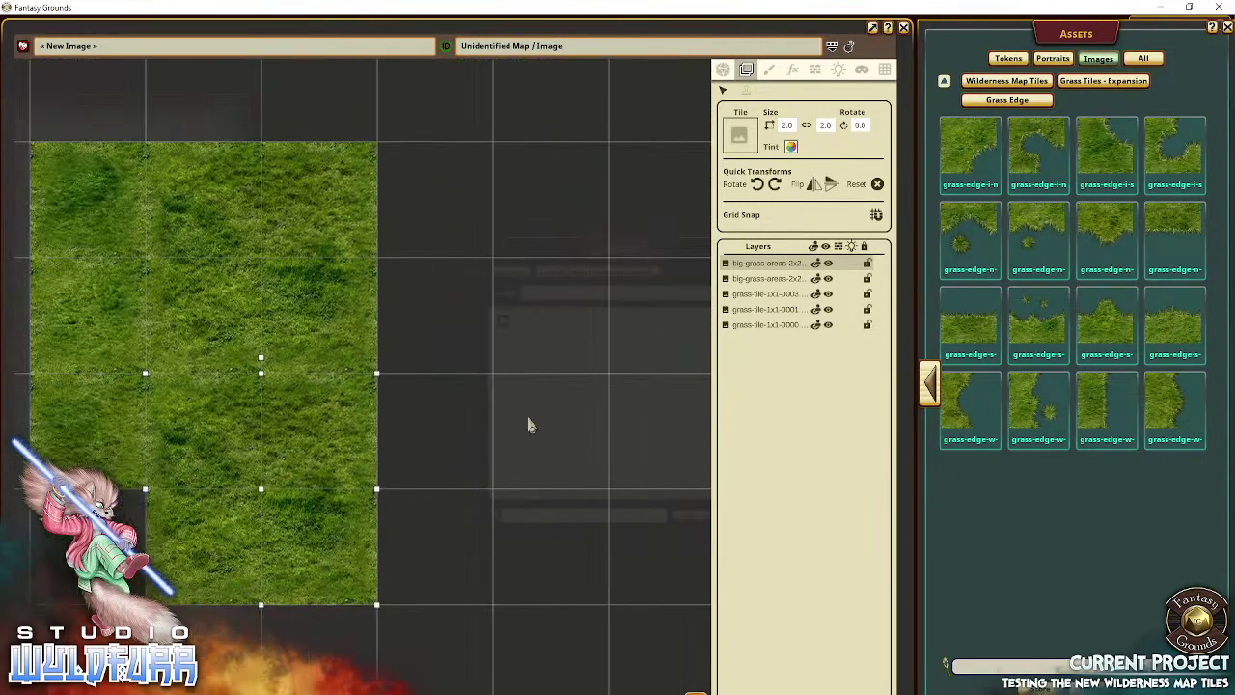
{"action": "key", "text": "Delete"}
{"action": "key", "text": "Delete"}
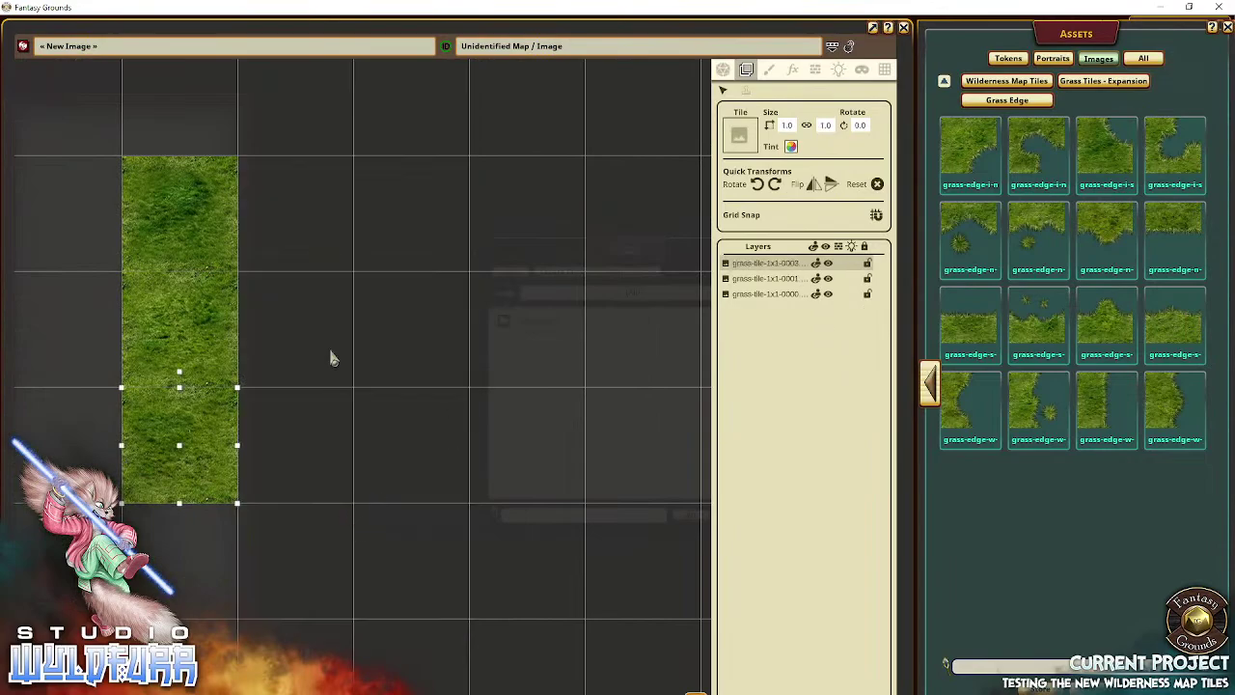
{"action": "left_click_drag", "start_coordinate": [330, 358], "coordinate": [598, 437]}
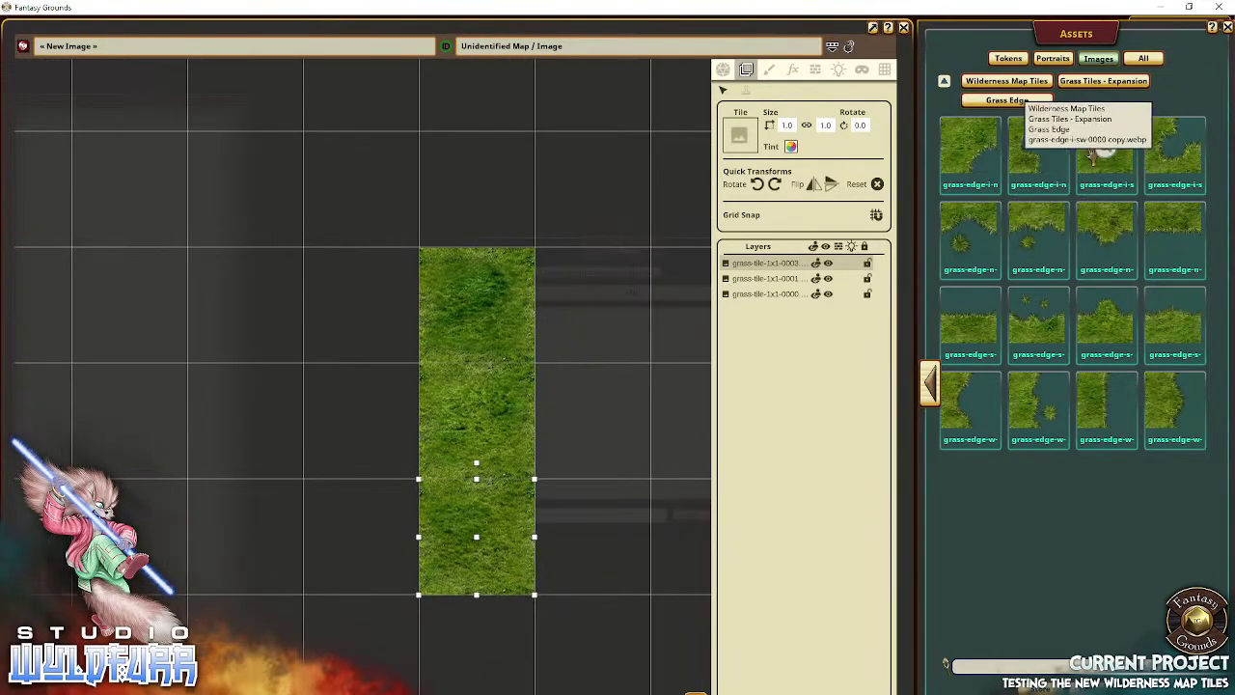
Step: Open the Canal folder under Grass Tiles - Expansion and place the canal-n-0000 tile three cells above and left of the grass column
{"action": "left_click", "coordinate": [1066, 86]}
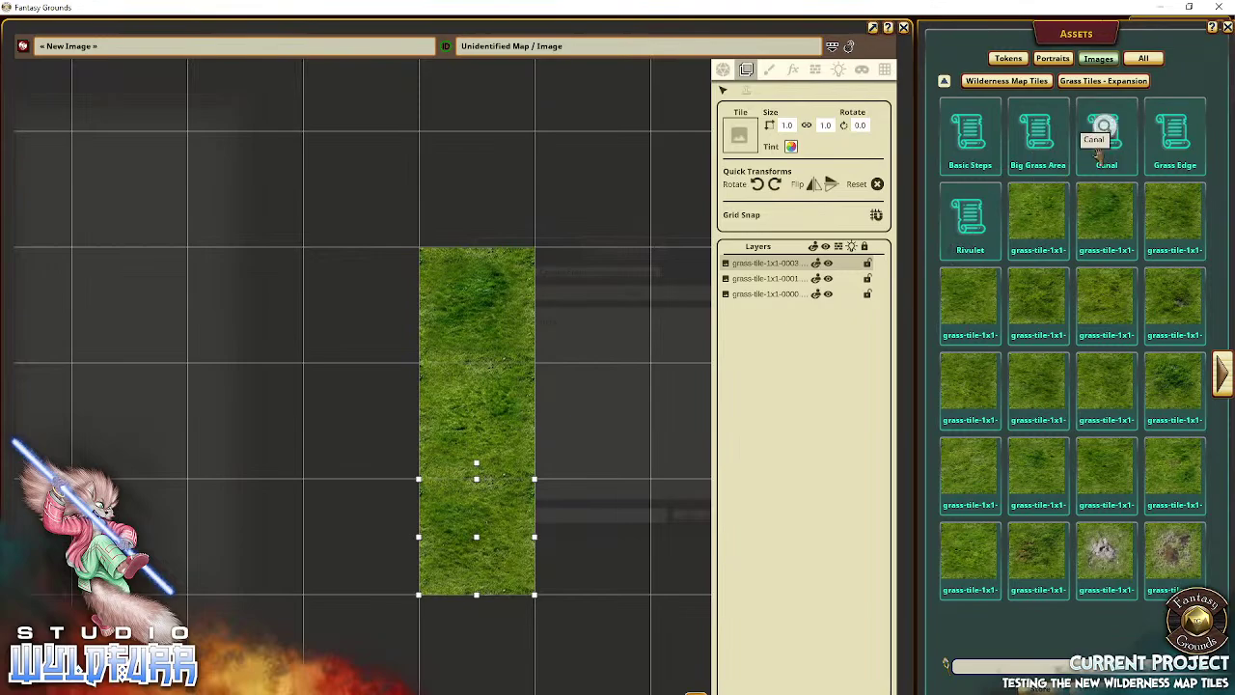
{"action": "left_click", "coordinate": [1100, 143]}
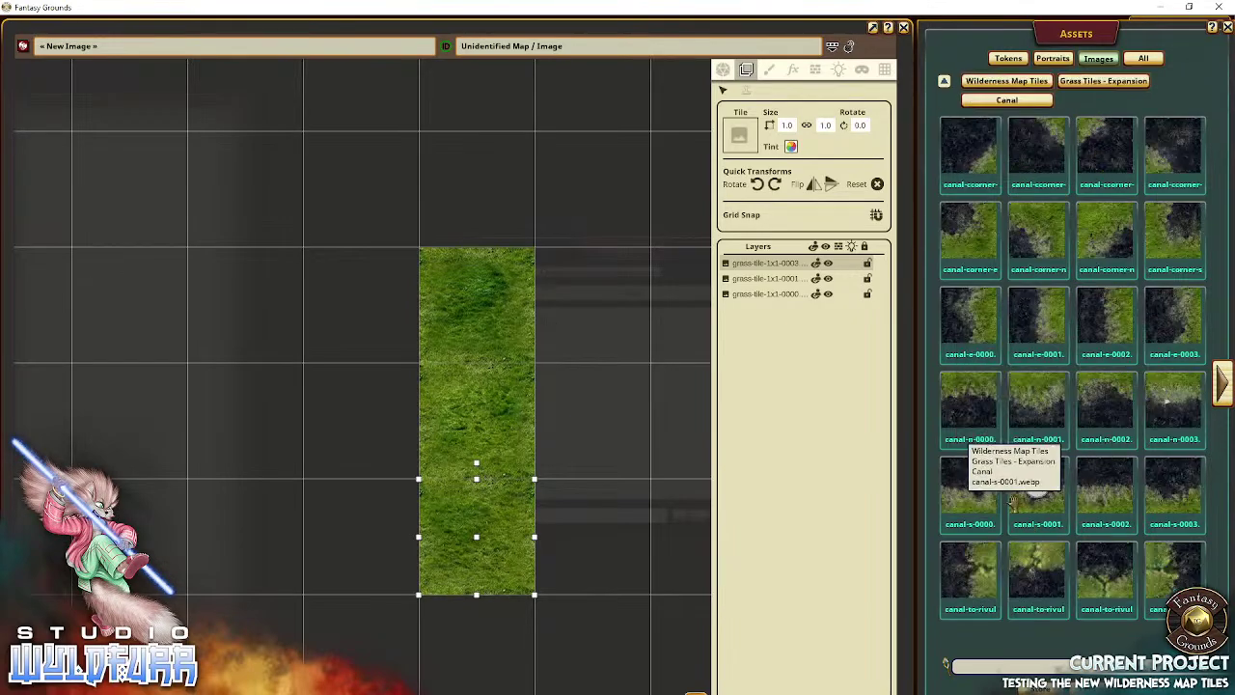
{"action": "left_click_drag", "start_coordinate": [429, 377], "coordinate": [521, 316]}
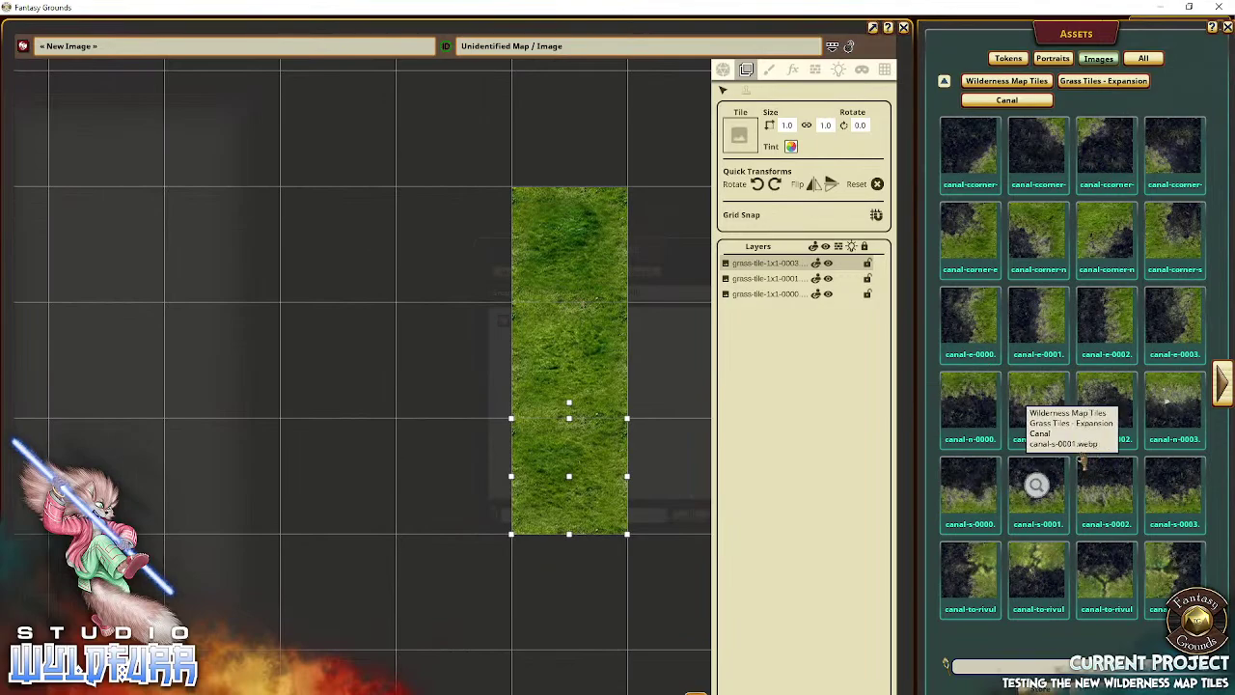
{"action": "left_click_drag", "start_coordinate": [400, 283], "coordinate": [446, 510]}
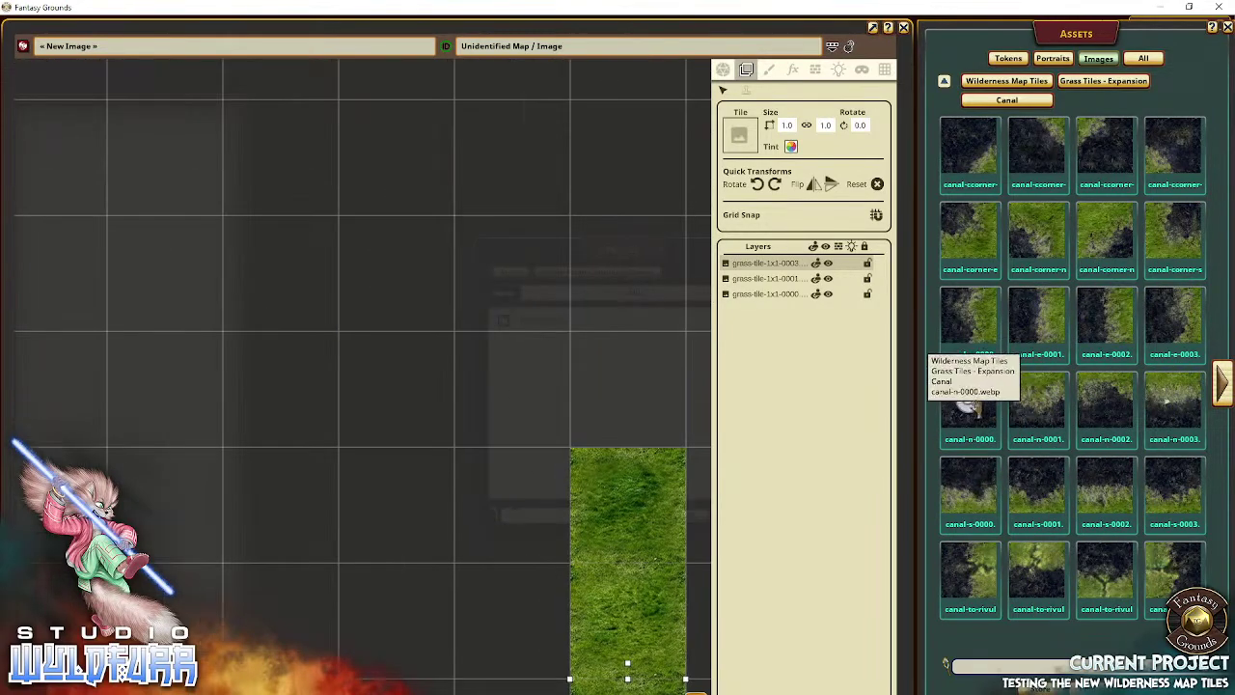
{"action": "left_click_drag", "start_coordinate": [997, 413], "coordinate": [285, 154]}
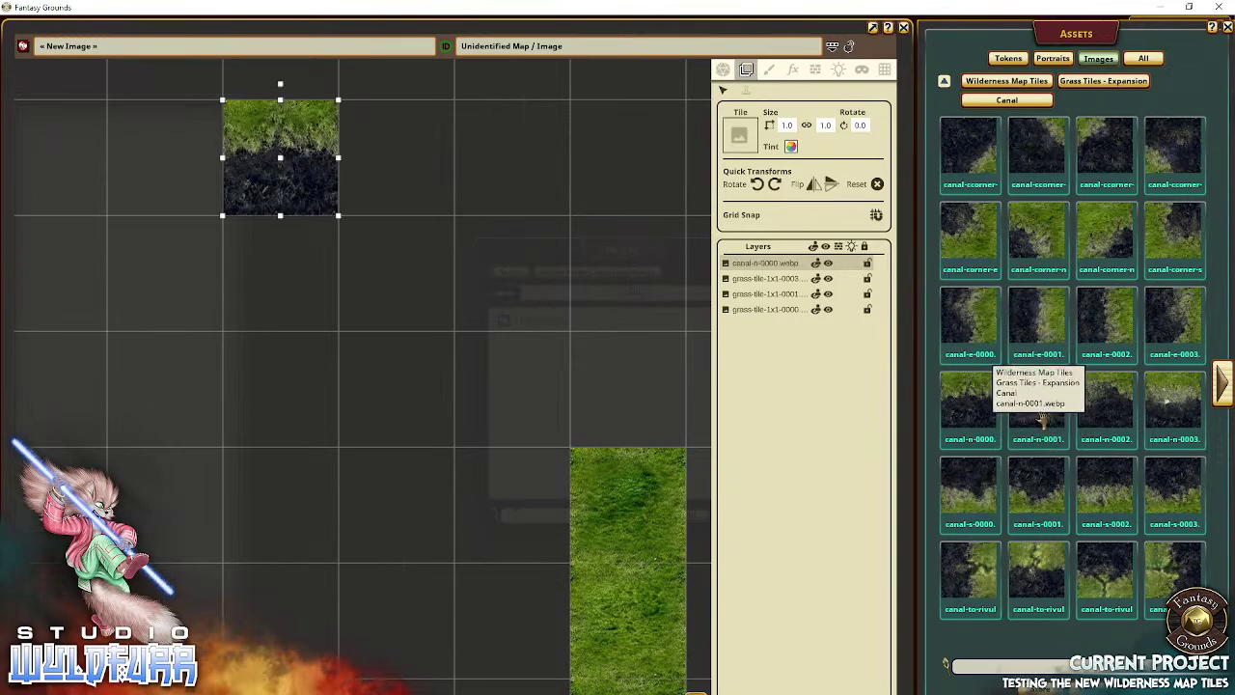
Step: Extend the canal's north bank eastward from the first tile with canal-n-0001, canal-n-0002 and canal-n-0003
{"action": "left_click_drag", "start_coordinate": [1038, 401], "coordinate": [391, 154]}
{"action": "left_click_drag", "start_coordinate": [1105, 399], "coordinate": [511, 150]}
{"action": "left_click_drag", "start_coordinate": [1173, 405], "coordinate": [615, 159]}
Step: Line the canal's south bank from east to west with canal-s-0000, canal-s-0002, canal-s-0003 and another canal-s-0000
{"action": "left_click_drag", "start_coordinate": [970, 487], "coordinate": [618, 289]}
{"action": "left_click_drag", "start_coordinate": [1105, 492], "coordinate": [541, 289]}
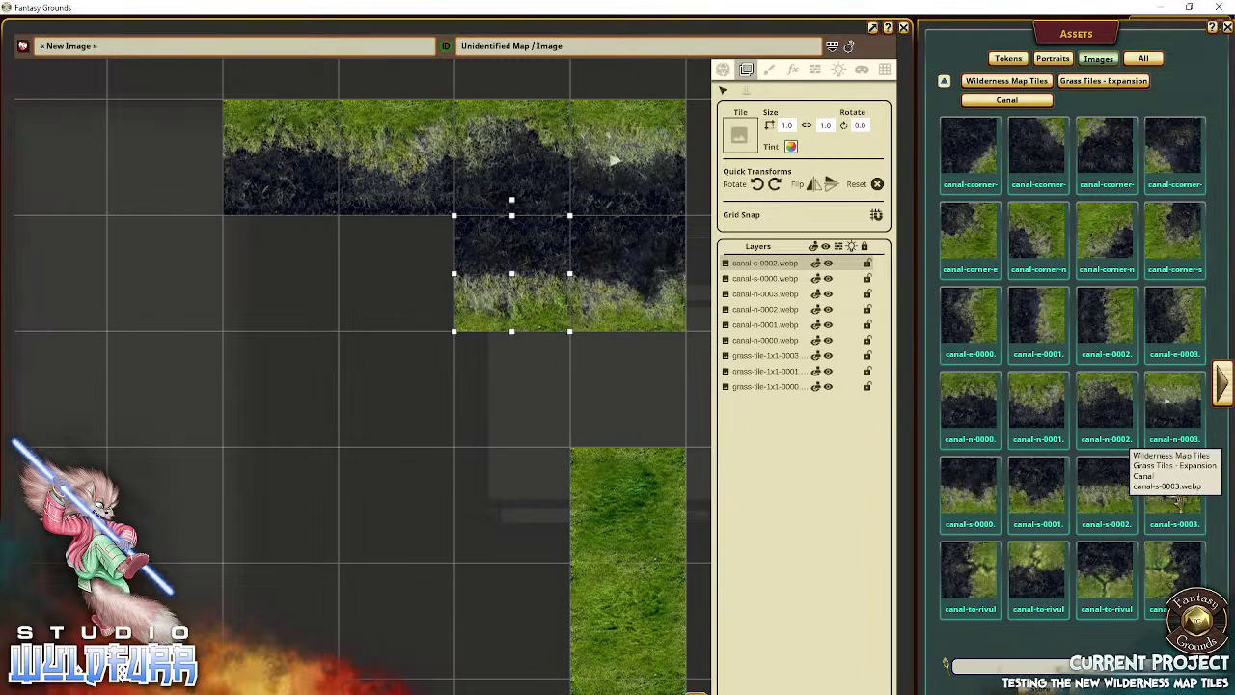
{"action": "left_click_drag", "start_coordinate": [1035, 484], "coordinate": [417, 284]}
{"action": "left_click_drag", "start_coordinate": [969, 496], "coordinate": [622, 317]}
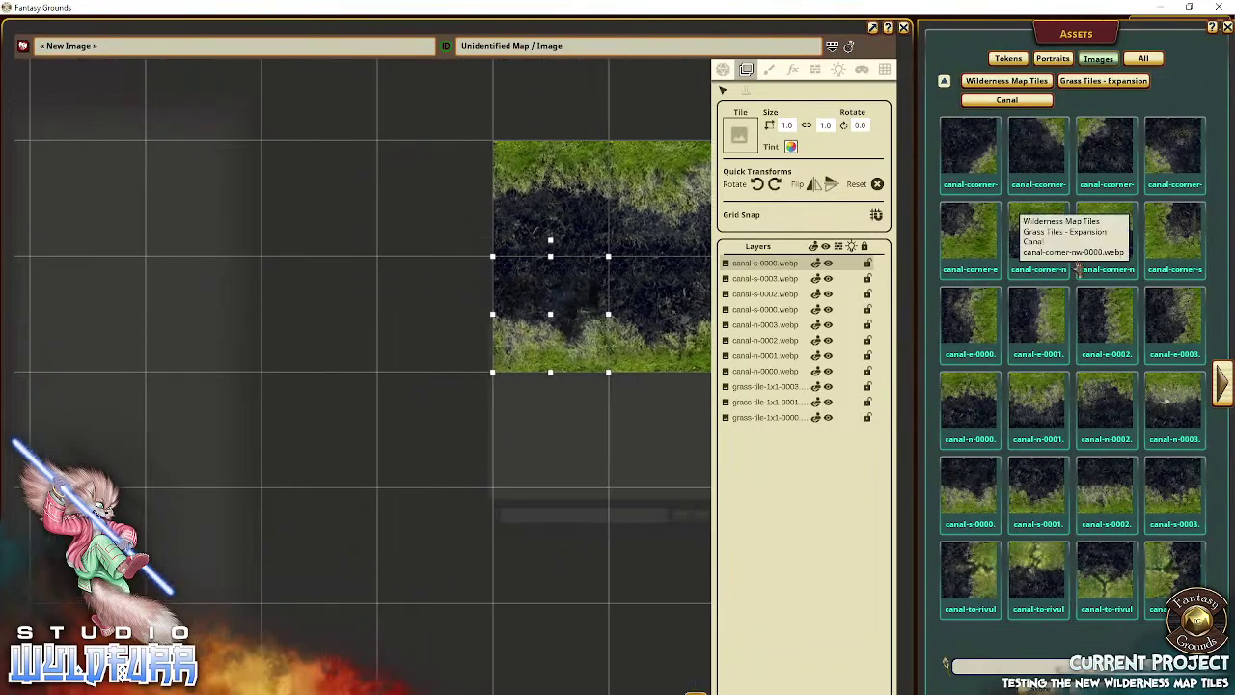
Step: Start the canal's southward bend at its west end with a canal-ccorner-es tile, canal-n-0001 above it and a canal-corner-nw tile
{"action": "left_click_drag", "start_coordinate": [1154, 130], "coordinate": [434, 323]}
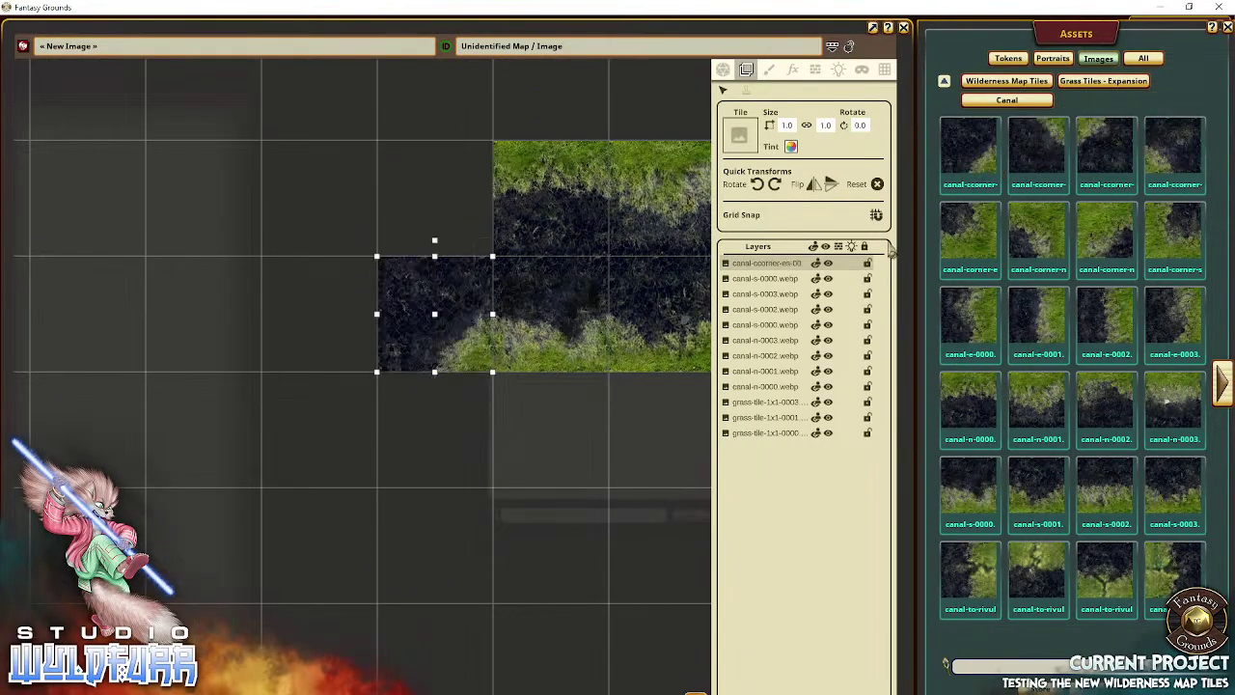
{"action": "left_click_drag", "start_coordinate": [1035, 410], "coordinate": [418, 206]}
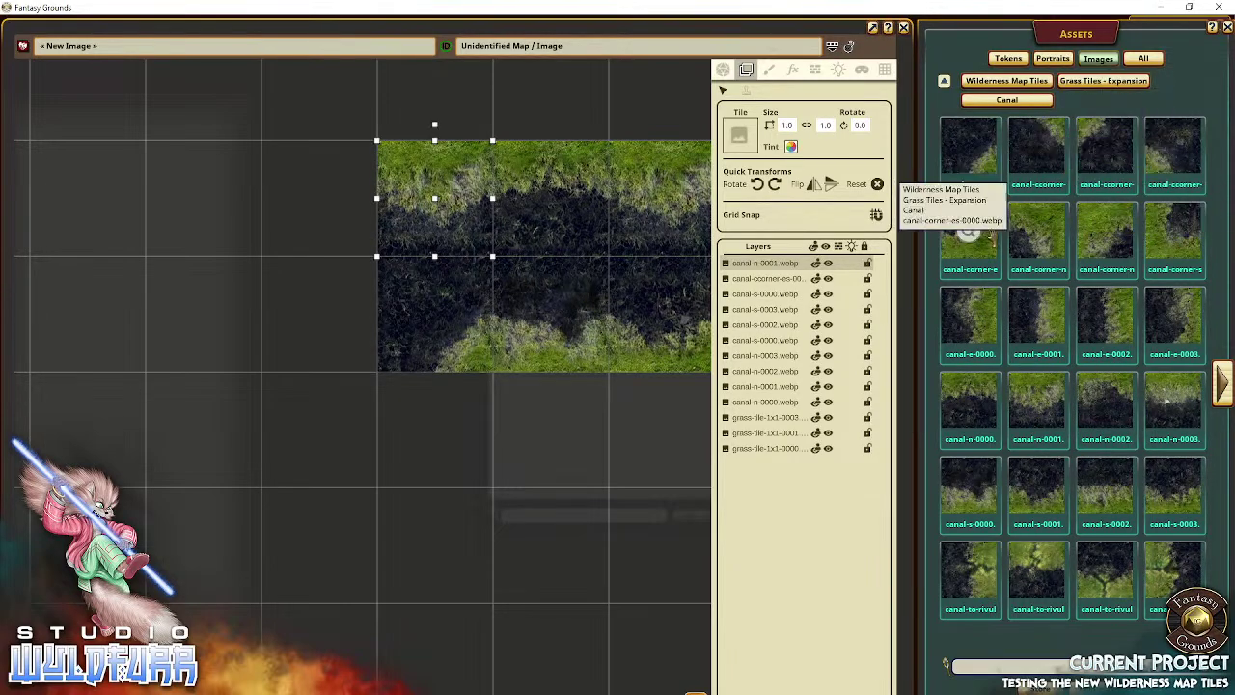
{"action": "left_click_drag", "start_coordinate": [970, 232], "coordinate": [335, 241]}
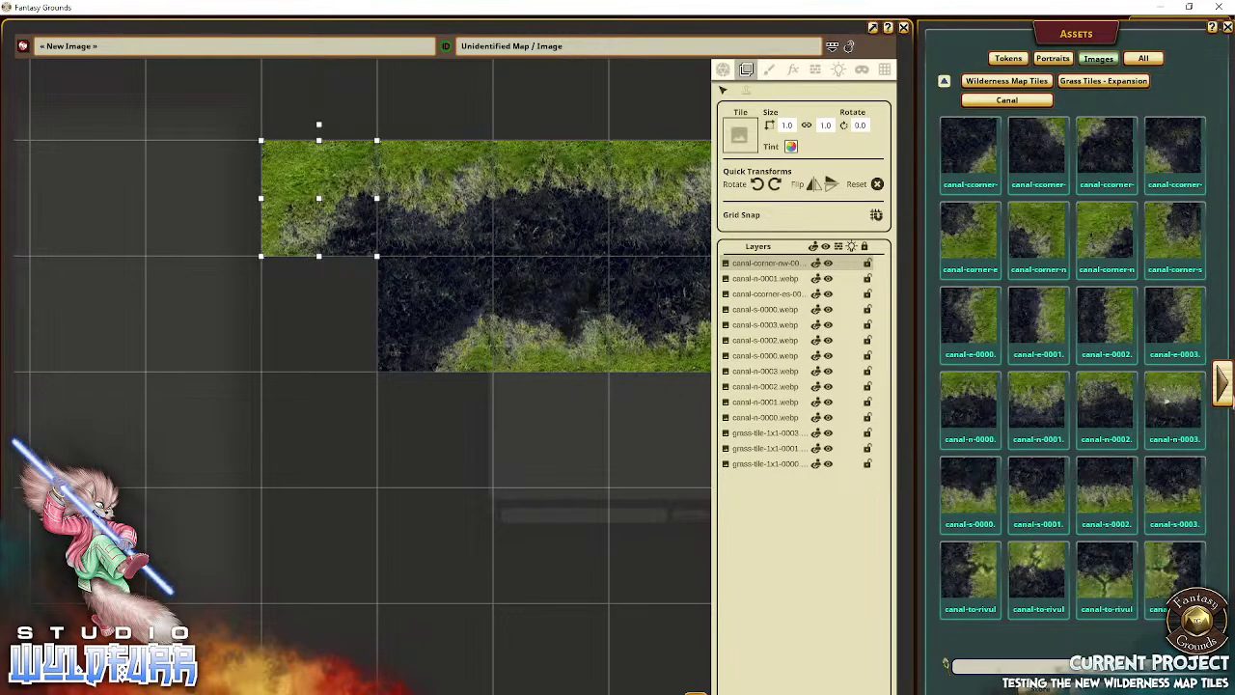
Step: Run the canal's west bank southward from the outer corner with canal-w-0000, canal-w-0002 and canal-w-0003
{"action": "left_click", "coordinate": [1222, 393]}
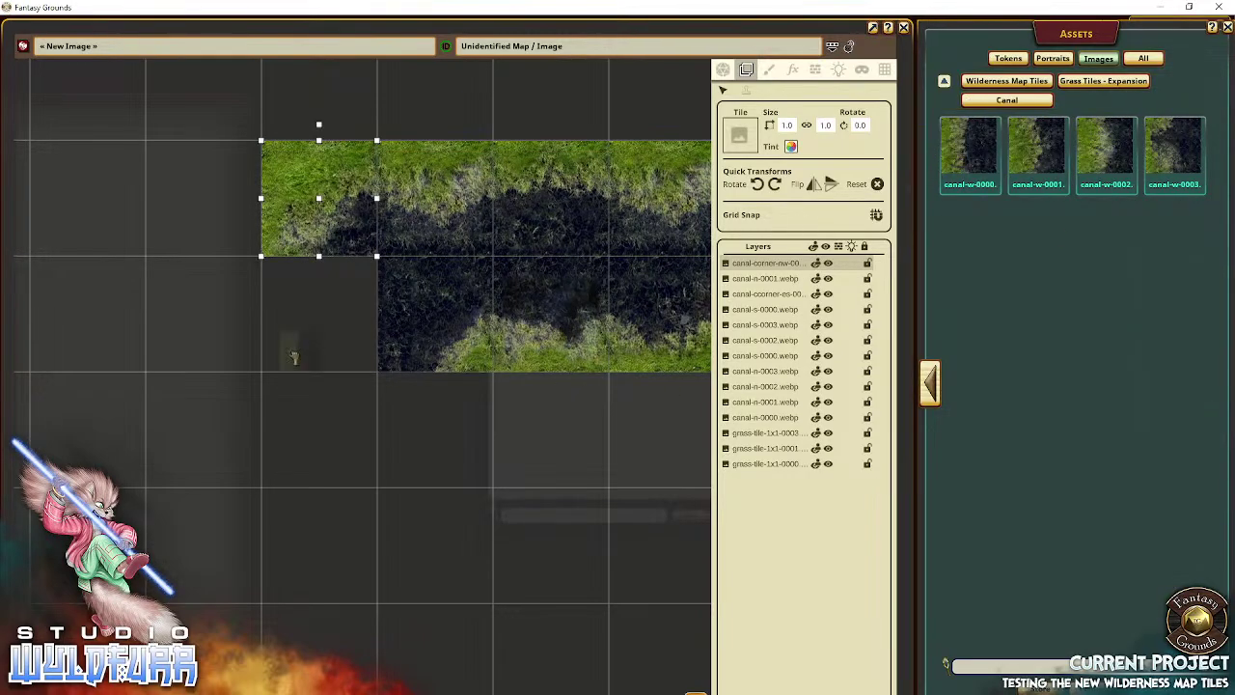
{"action": "left_click_drag", "start_coordinate": [323, 321], "coordinate": [323, 321]}
{"action": "left_click_drag", "start_coordinate": [474, 537], "coordinate": [349, 385]}
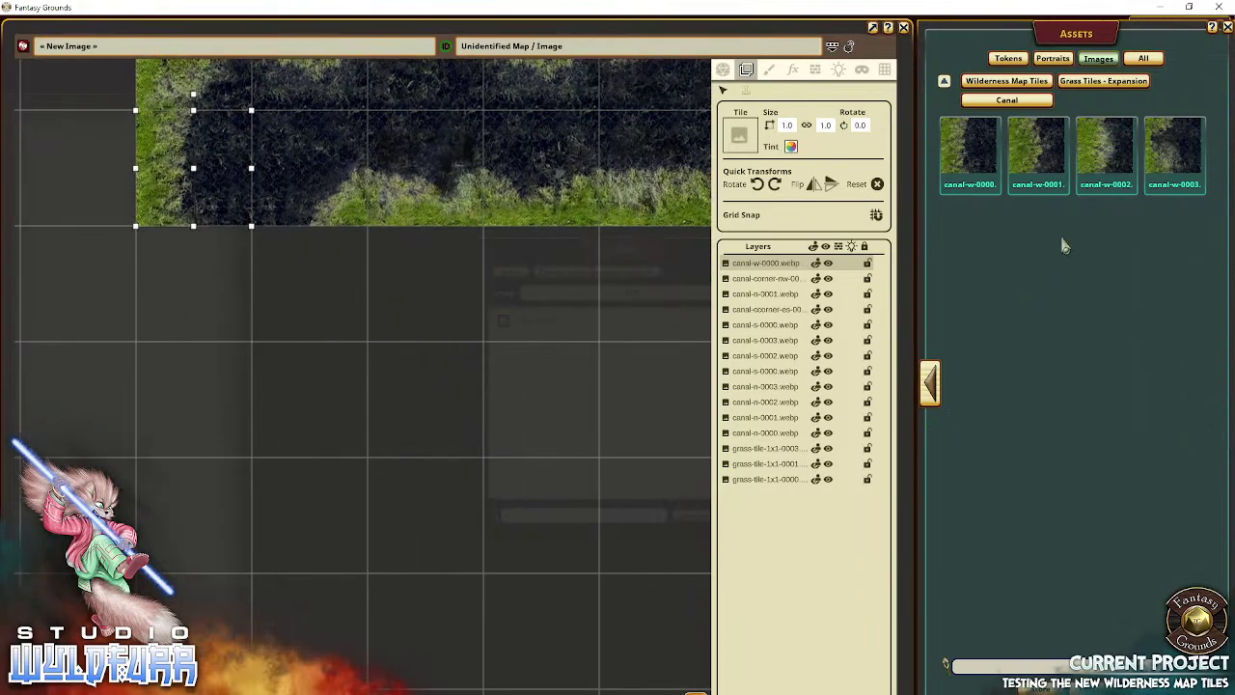
{"action": "left_click_drag", "start_coordinate": [1106, 150], "coordinate": [198, 275]}
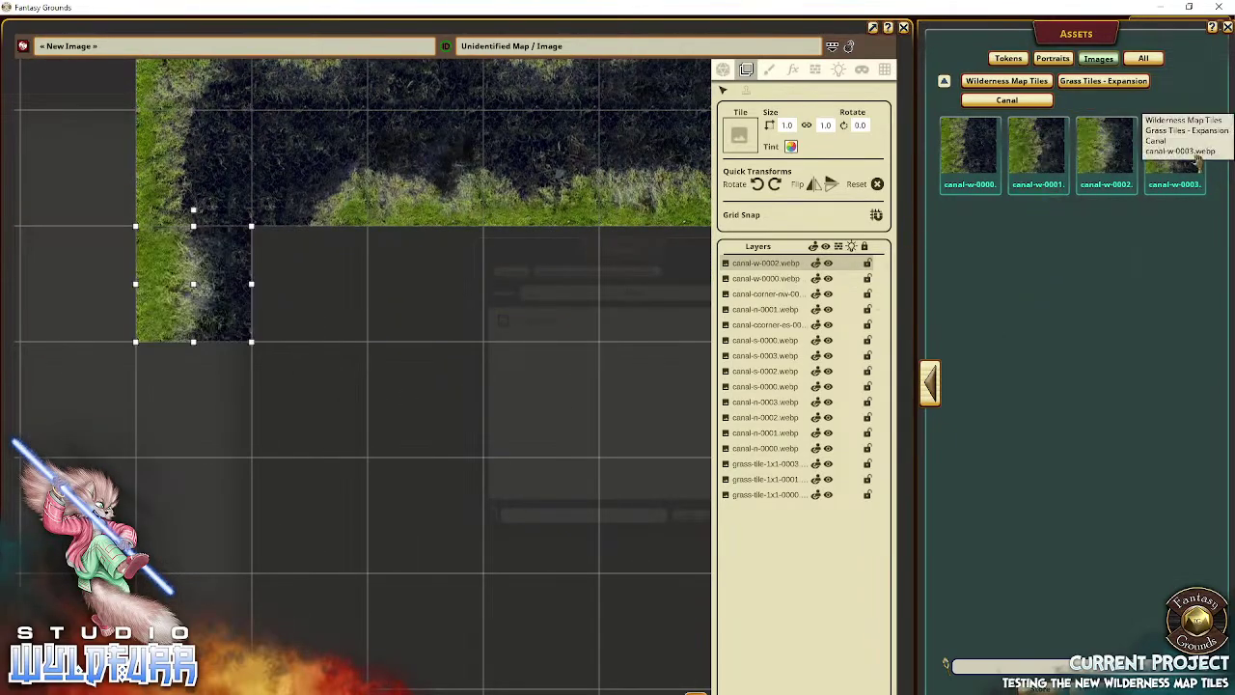
{"action": "left_click_drag", "start_coordinate": [1197, 157], "coordinate": [365, 459]}
{"action": "left_click_drag", "start_coordinate": [231, 399], "coordinate": [210, 417]}
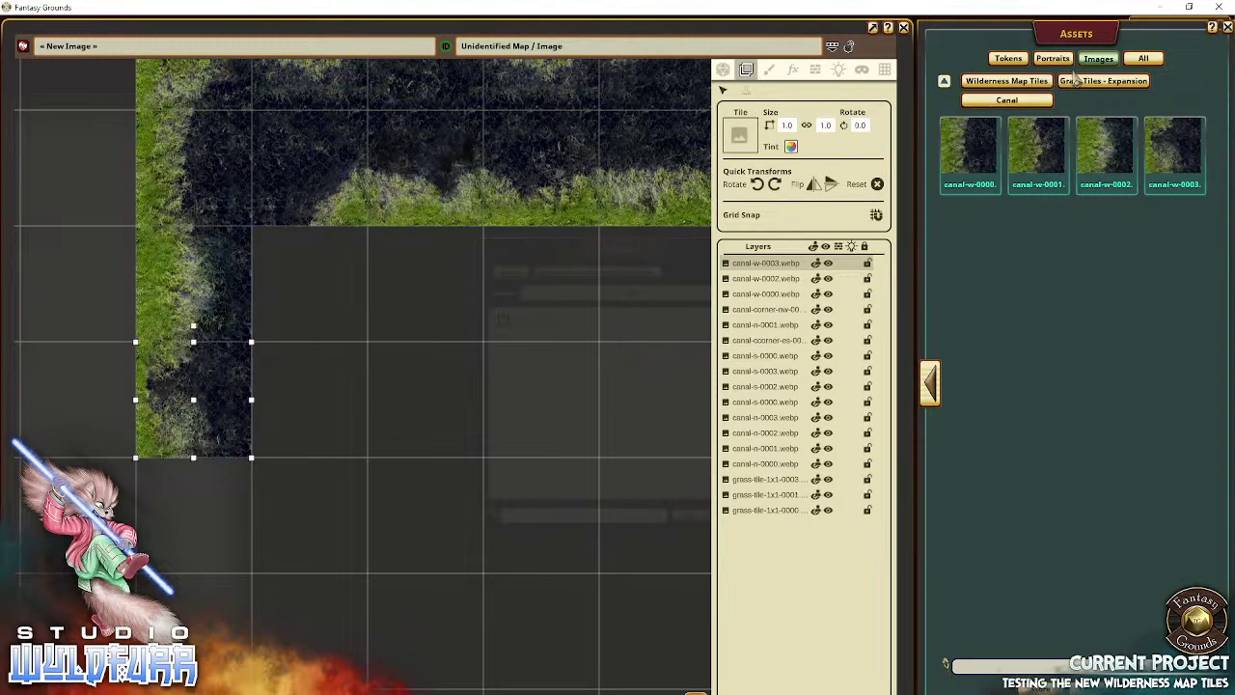
Step: Build the canal's east bank southward from the inner corner with canal-e-0001, canal-to-rivulet-e and another canal-e-0001
{"action": "left_click", "coordinate": [930, 383]}
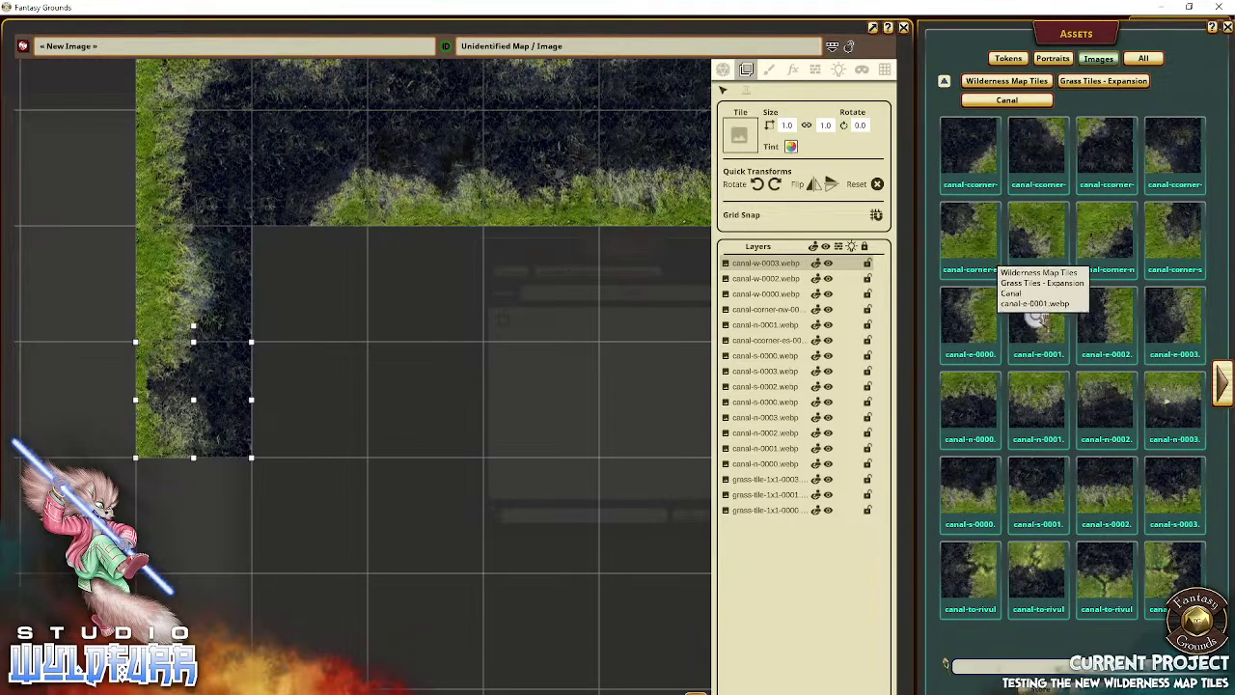
{"action": "left_click_drag", "start_coordinate": [1037, 314], "coordinate": [409, 288]}
{"action": "left_click_drag", "start_coordinate": [331, 283], "coordinate": [328, 284]}
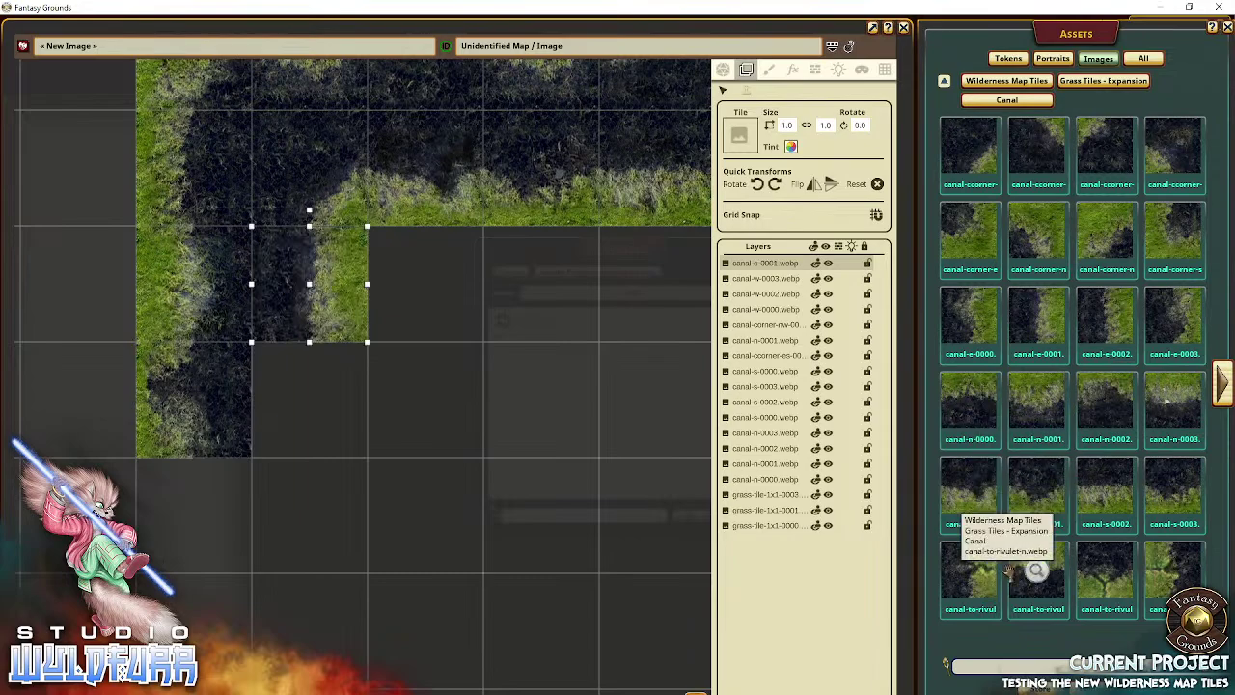
{"action": "left_click_drag", "start_coordinate": [973, 578], "coordinate": [331, 400]}
{"action": "left_click_drag", "start_coordinate": [419, 408], "coordinate": [473, 405]}
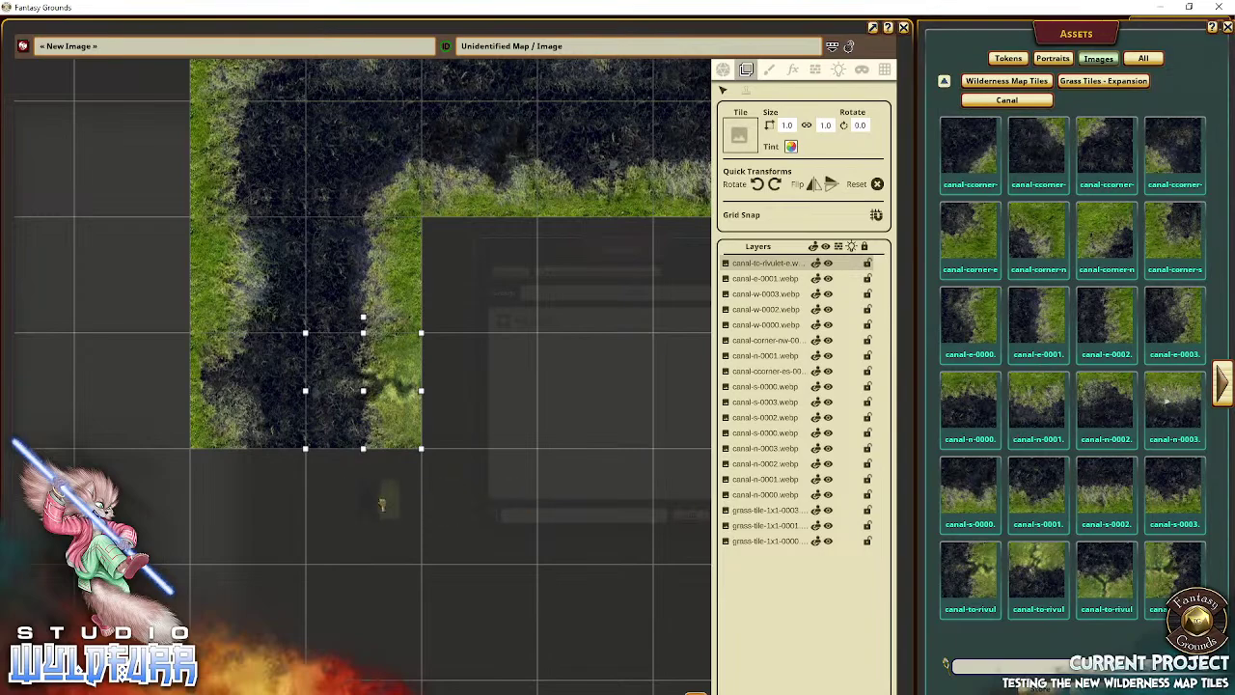
{"action": "left_click_drag", "start_coordinate": [382, 504], "coordinate": [379, 508]}
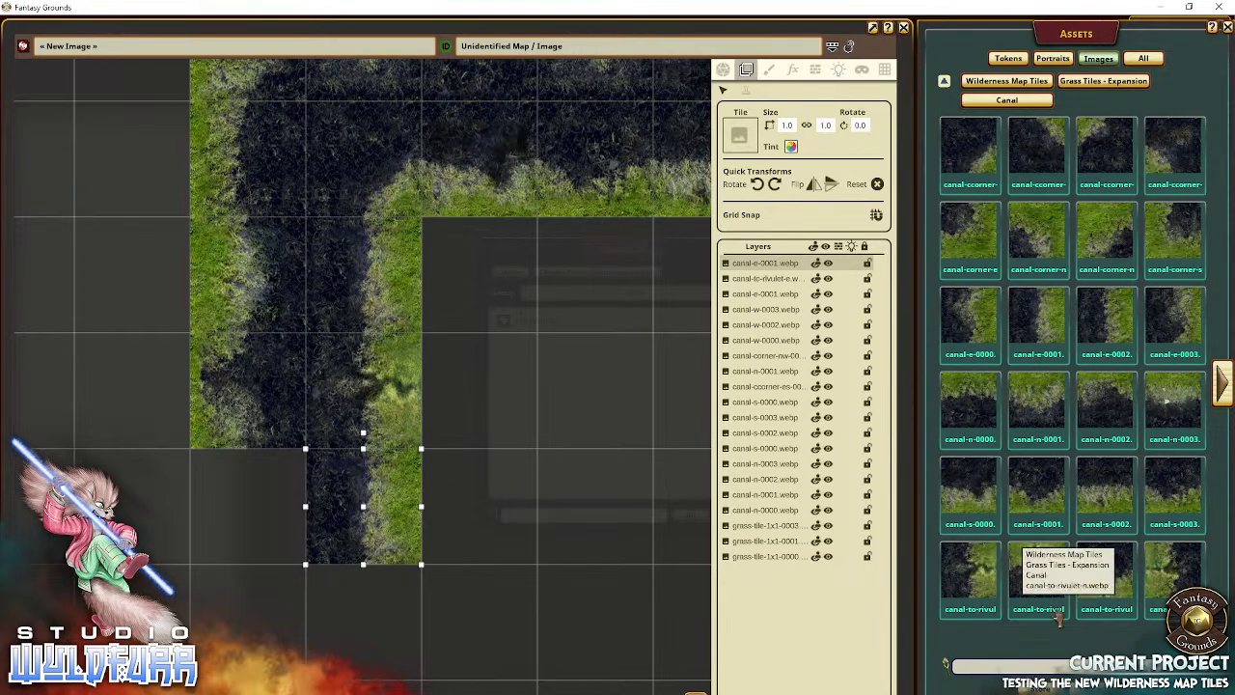
Step: Place a canal-w-0000 tile at the south end of the west bank, opposite the lowest canal-e-0001 tile
{"action": "left_click", "coordinate": [1222, 393]}
{"action": "left_click_drag", "start_coordinate": [1019, 175], "coordinate": [473, 481]}
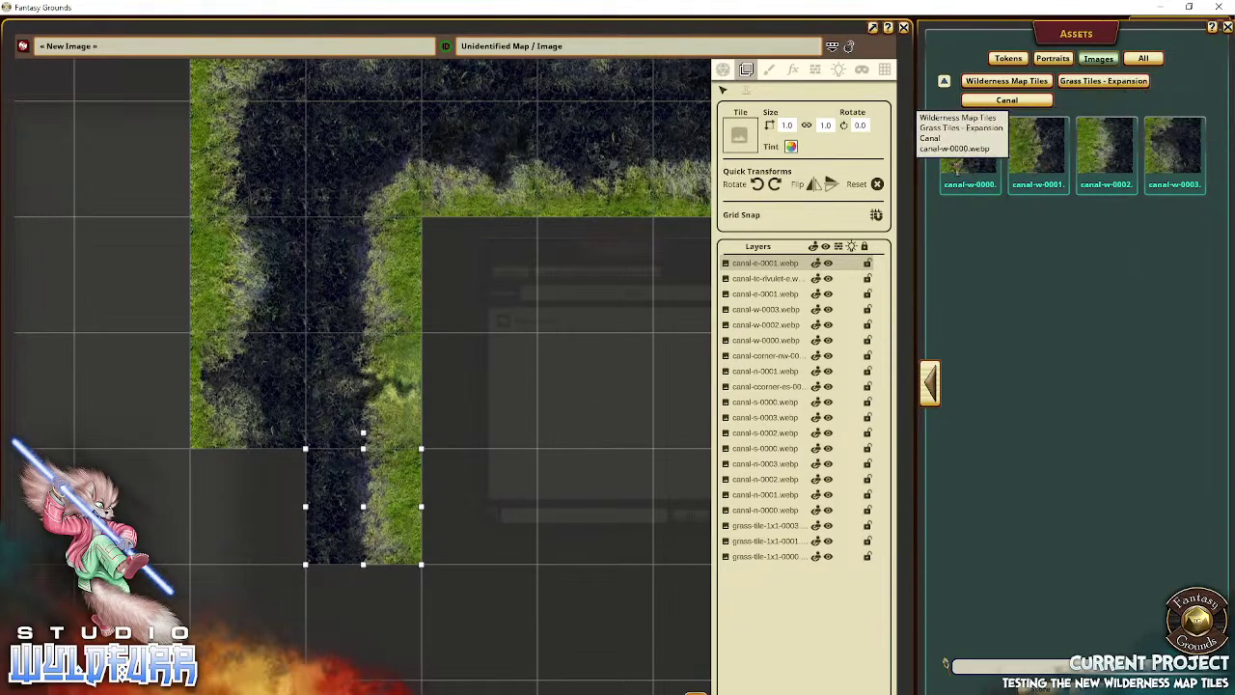
{"action": "left_click_drag", "start_coordinate": [192, 557], "coordinate": [249, 504]}
Step: Open the Rivulet folder under Grass Tiles - Expansion and extend the canal's rivulet outlet eastward with rivulet-ew-0003 and rivulet-ew-0004
{"action": "left_click_drag", "start_coordinate": [558, 416], "coordinate": [432, 522]}
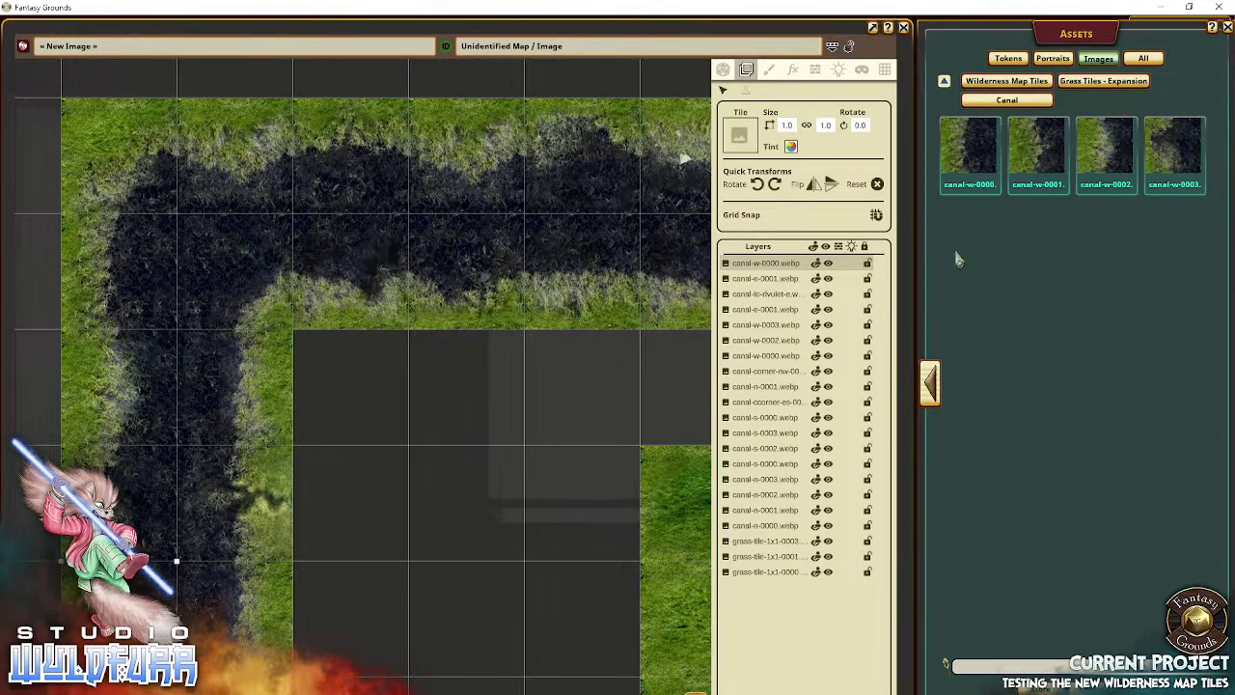
{"action": "left_click", "coordinate": [1087, 87]}
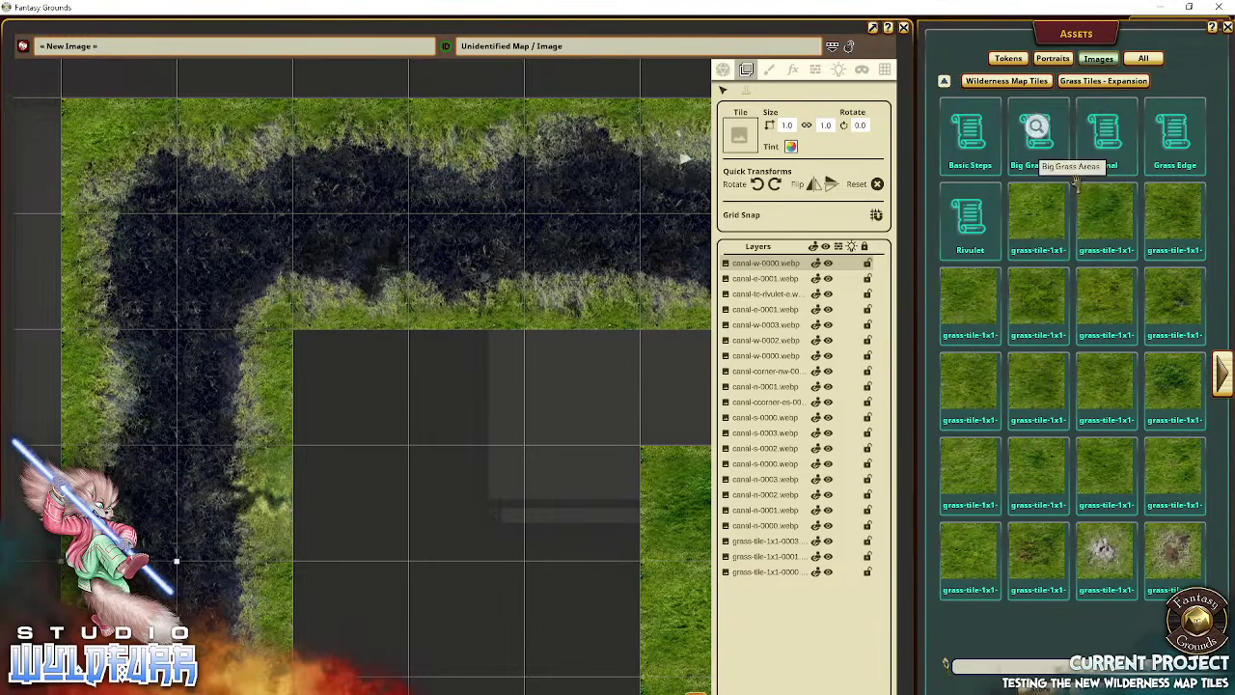
{"action": "left_click", "coordinate": [967, 231]}
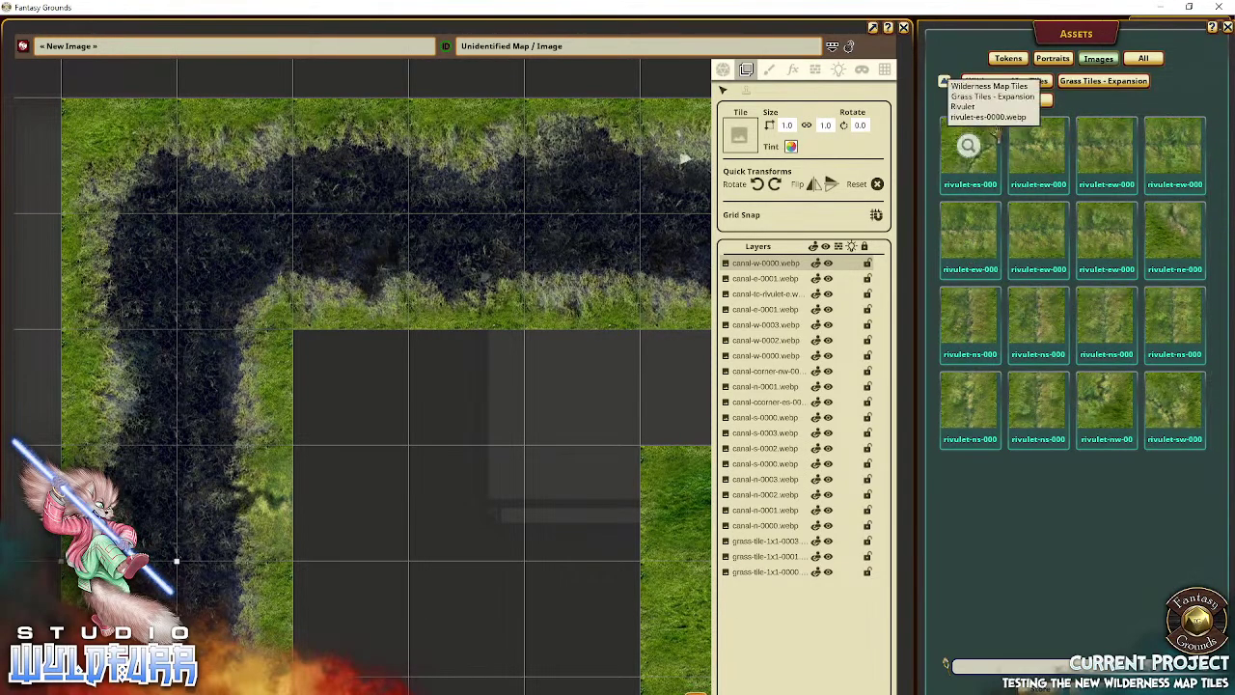
{"action": "left_click_drag", "start_coordinate": [321, 520], "coordinate": [350, 500]}
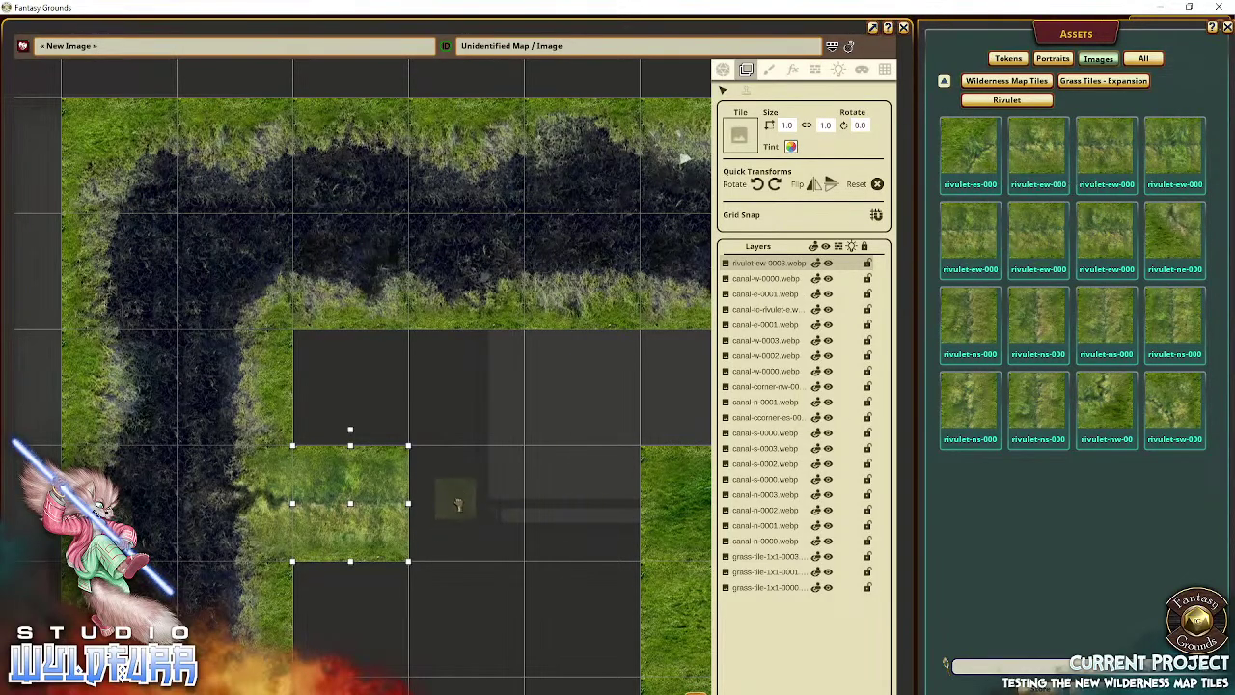
{"action": "left_click_drag", "start_coordinate": [458, 504], "coordinate": [461, 503]}
Step: Turn the rivulet south beside the grass column with rivulet-sw-0000, rivulet-ns-0003 and rivulet-ns-0000
{"action": "left_click_drag", "start_coordinate": [571, 541], "coordinate": [407, 443]}
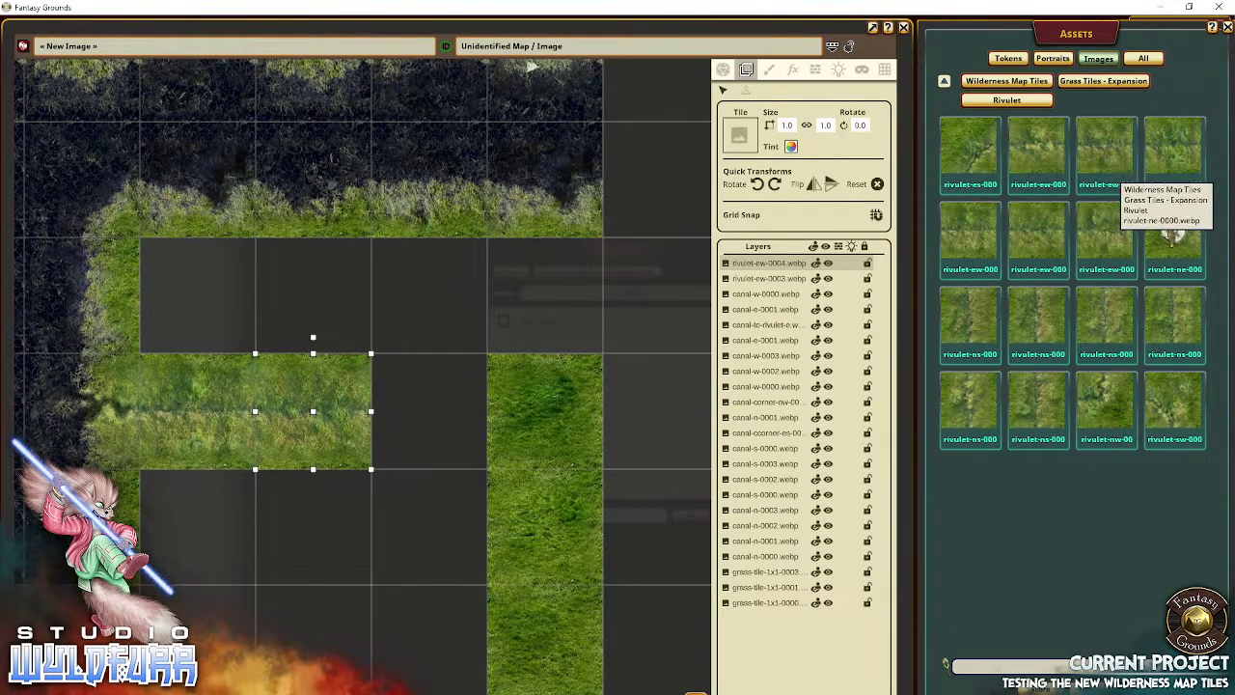
{"action": "left_click_drag", "start_coordinate": [1106, 405], "coordinate": [439, 430]}
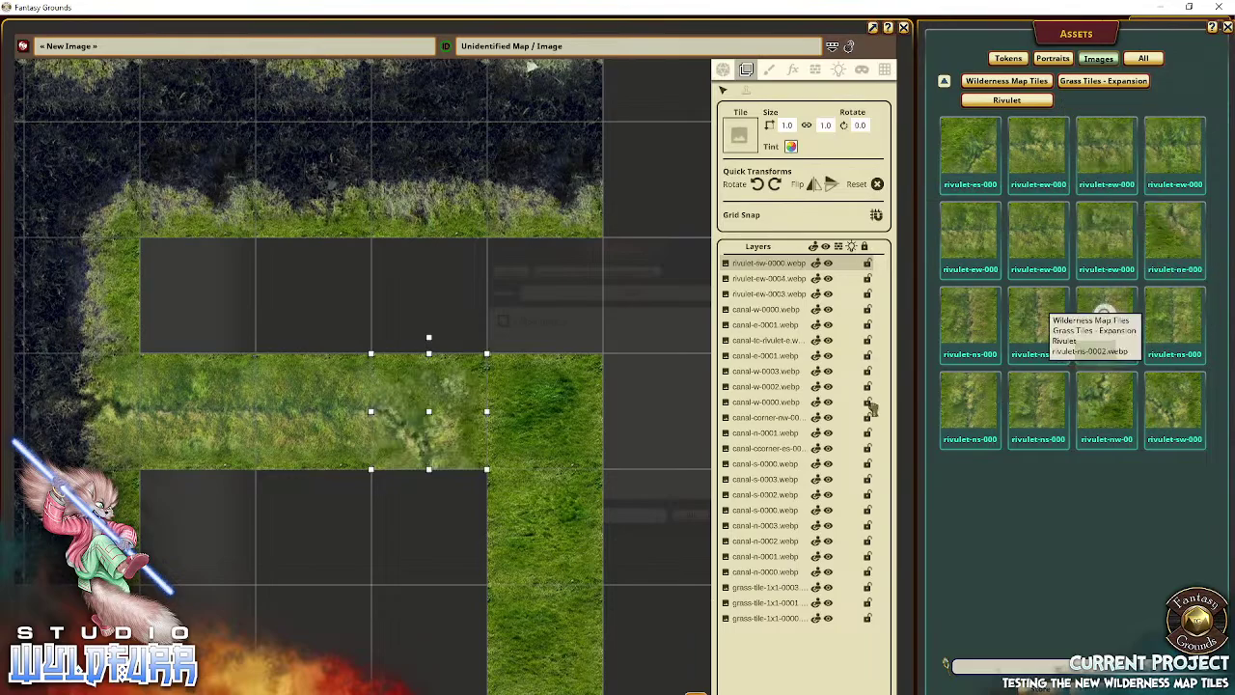
{"action": "left_click_drag", "start_coordinate": [1106, 320], "coordinate": [439, 514]}
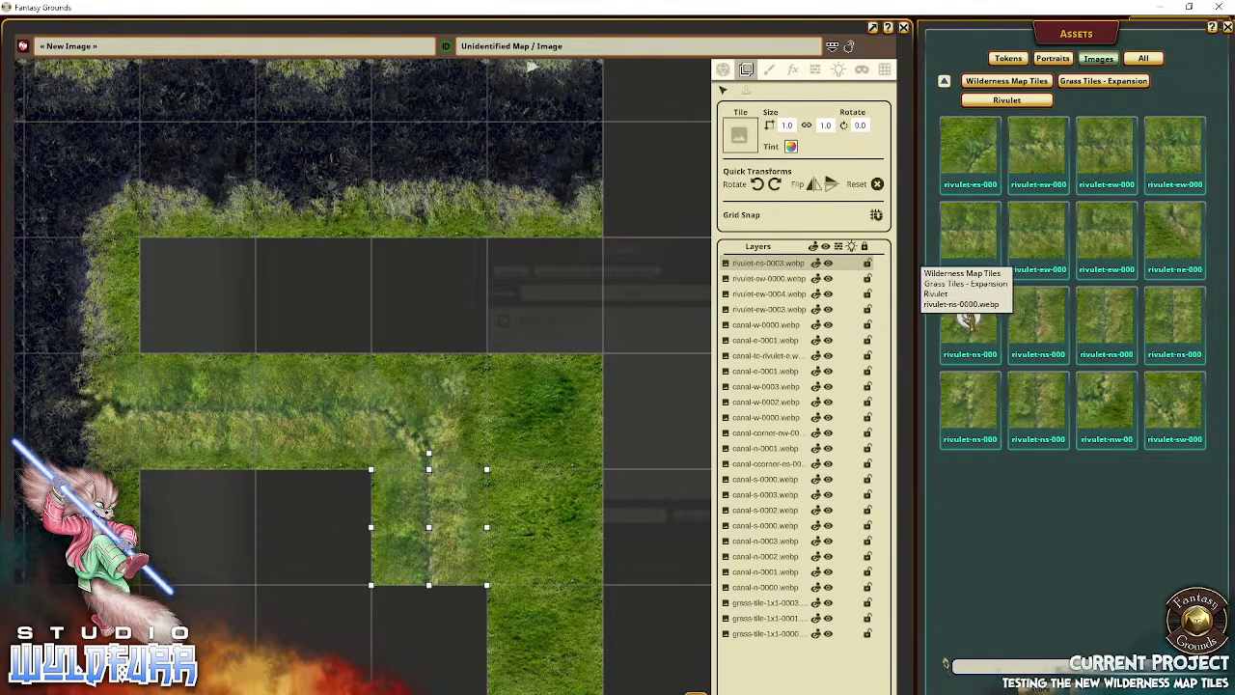
{"action": "left_click_drag", "start_coordinate": [968, 321], "coordinate": [432, 631]}
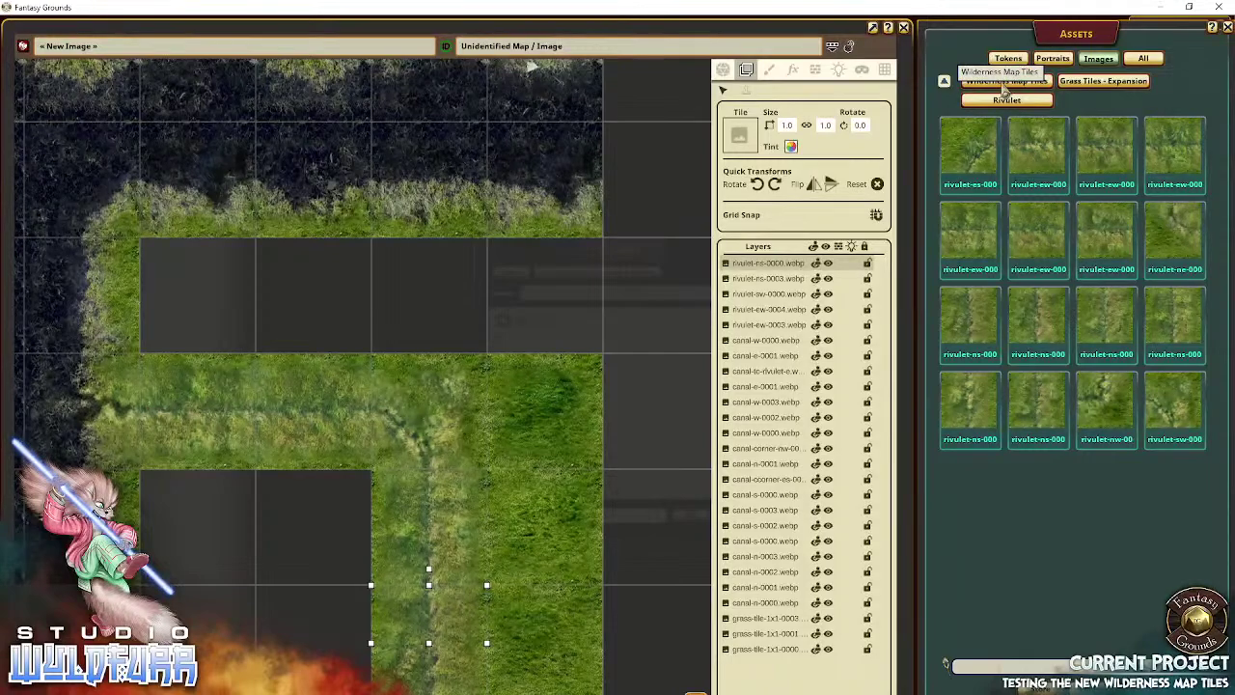
Step: Fill the empty row between canal and rivulet with Grass Tiles - Expansion tiles grass-tile-1x1-0000, 0001, 0002 and 0003 from west to east
{"action": "left_click", "coordinate": [1088, 83]}
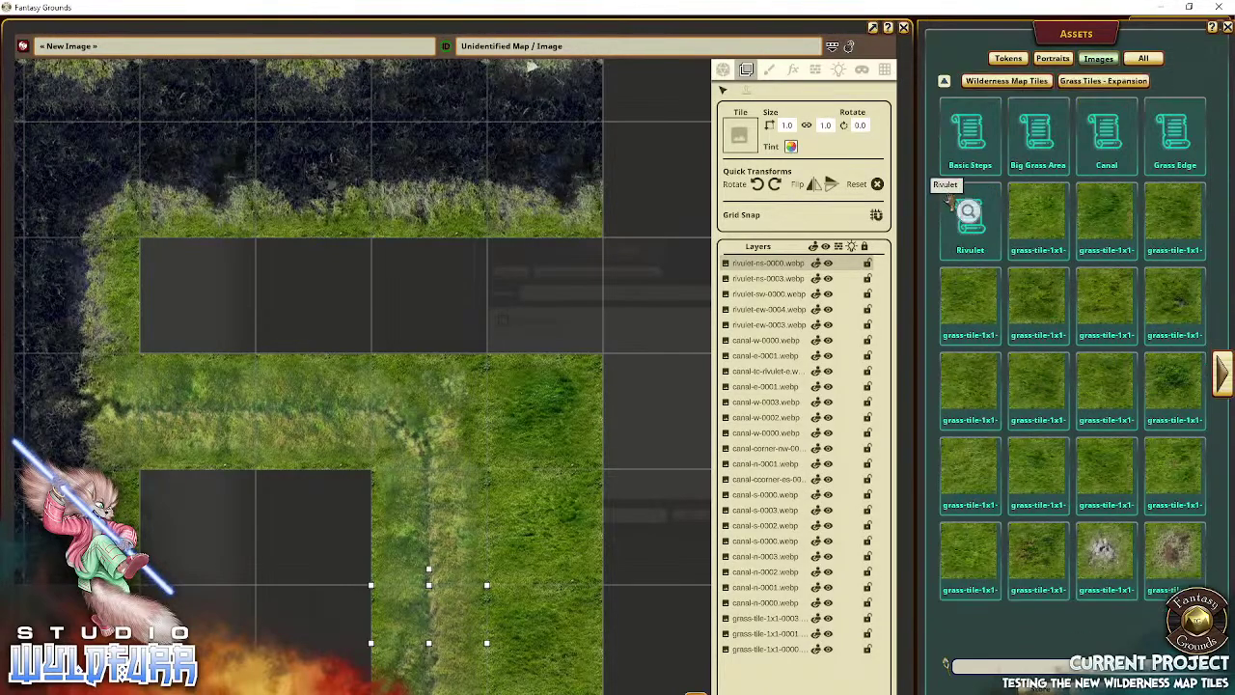
{"action": "left_click_drag", "start_coordinate": [1038, 218], "coordinate": [201, 314]}
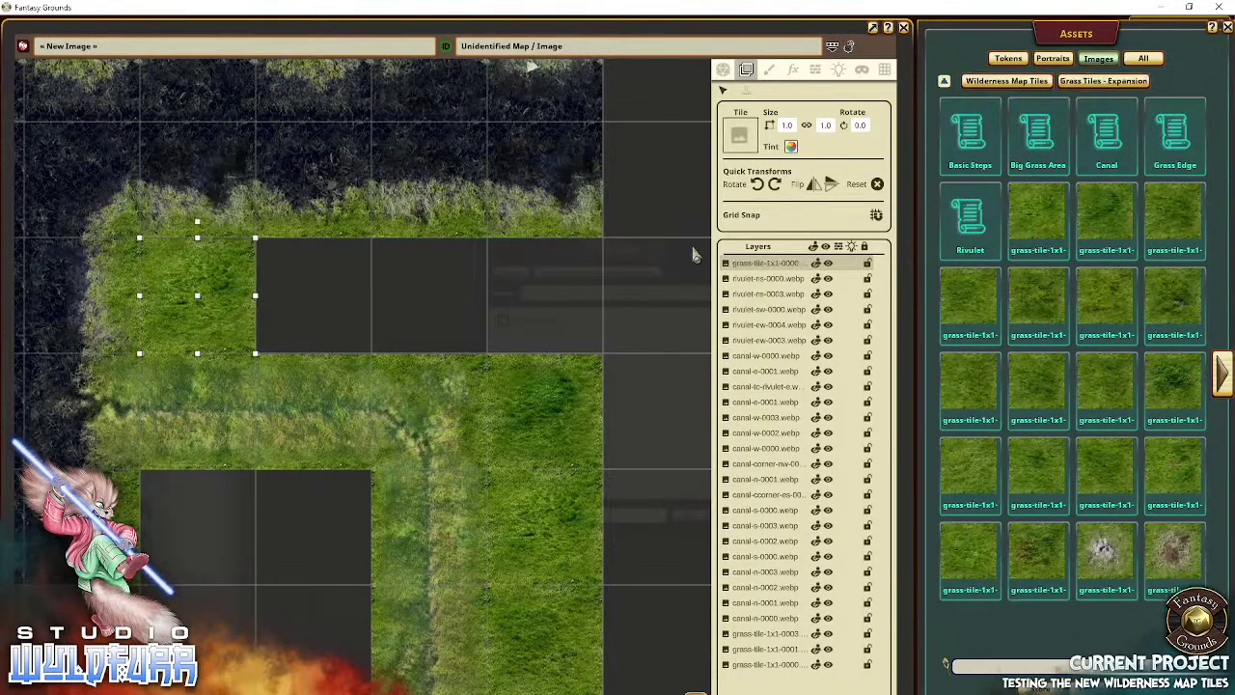
{"action": "left_click_drag", "start_coordinate": [1107, 220], "coordinate": [313, 296]}
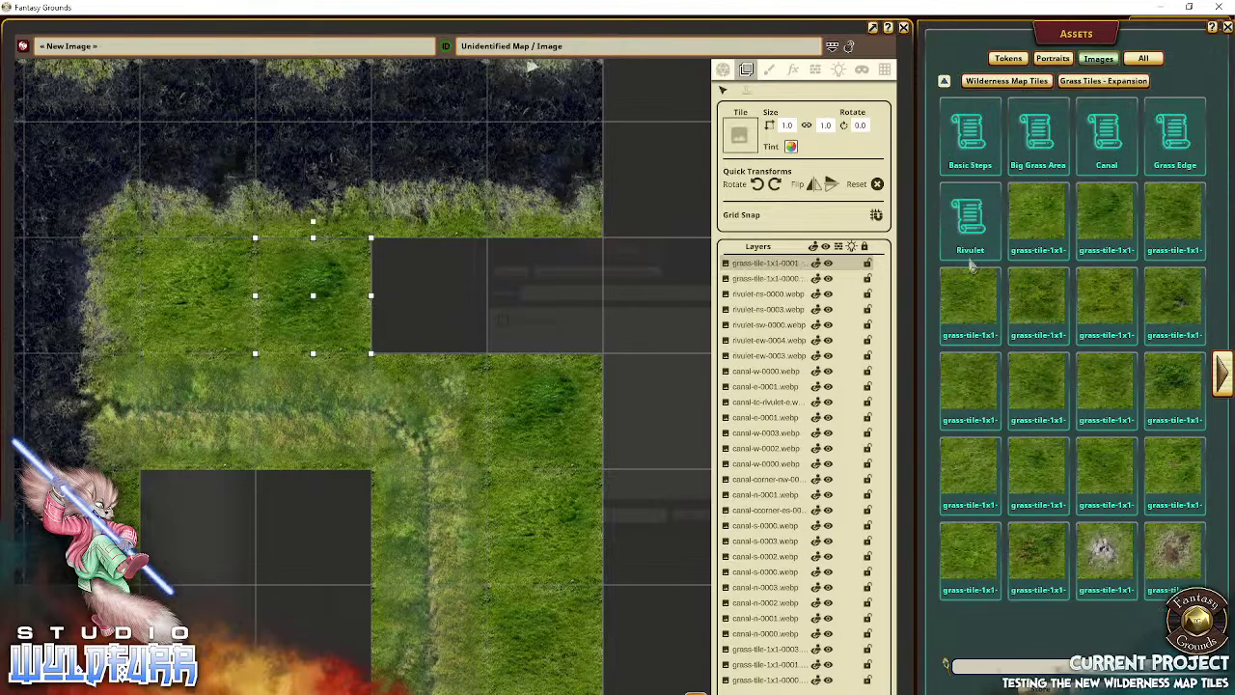
{"action": "left_click_drag", "start_coordinate": [1172, 224], "coordinate": [530, 295]}
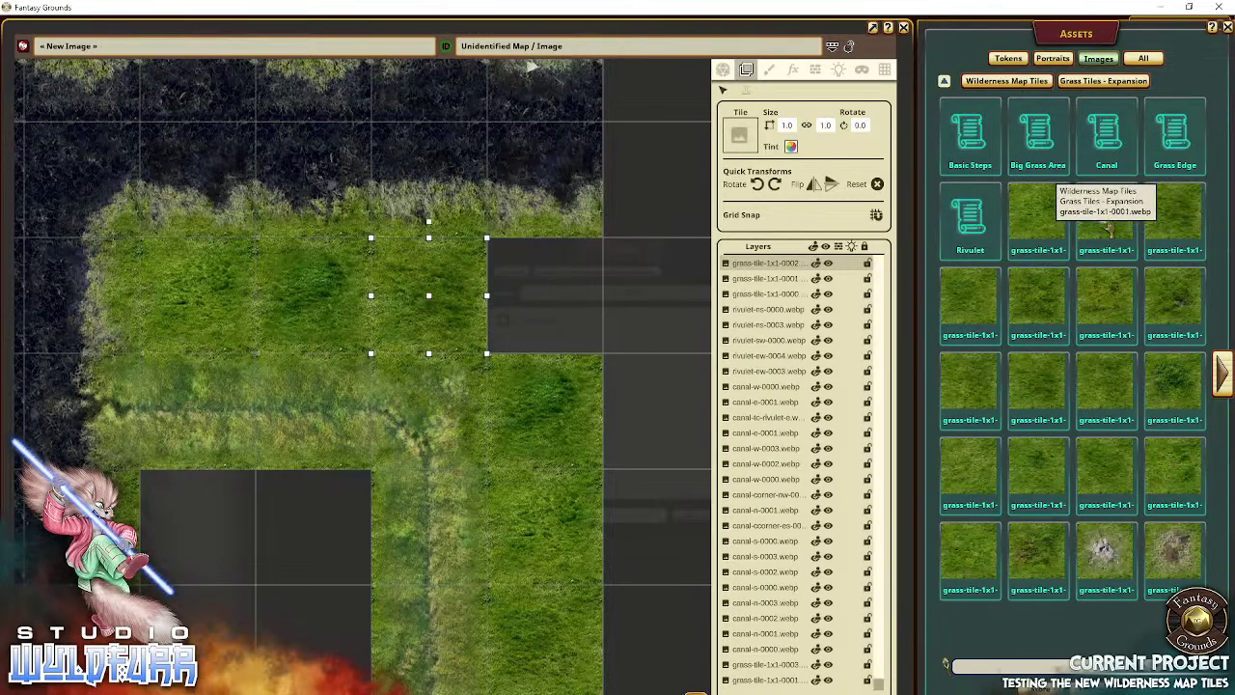
{"action": "left_click_drag", "start_coordinate": [963, 302], "coordinate": [546, 295]}
Step: Open the Concrete Footpath folder under Wilderness Map Tiles and lay four east-west footpath tiles eastward along the canal's north bank
{"action": "left_click_drag", "start_coordinate": [157, 213], "coordinate": [268, 526]}
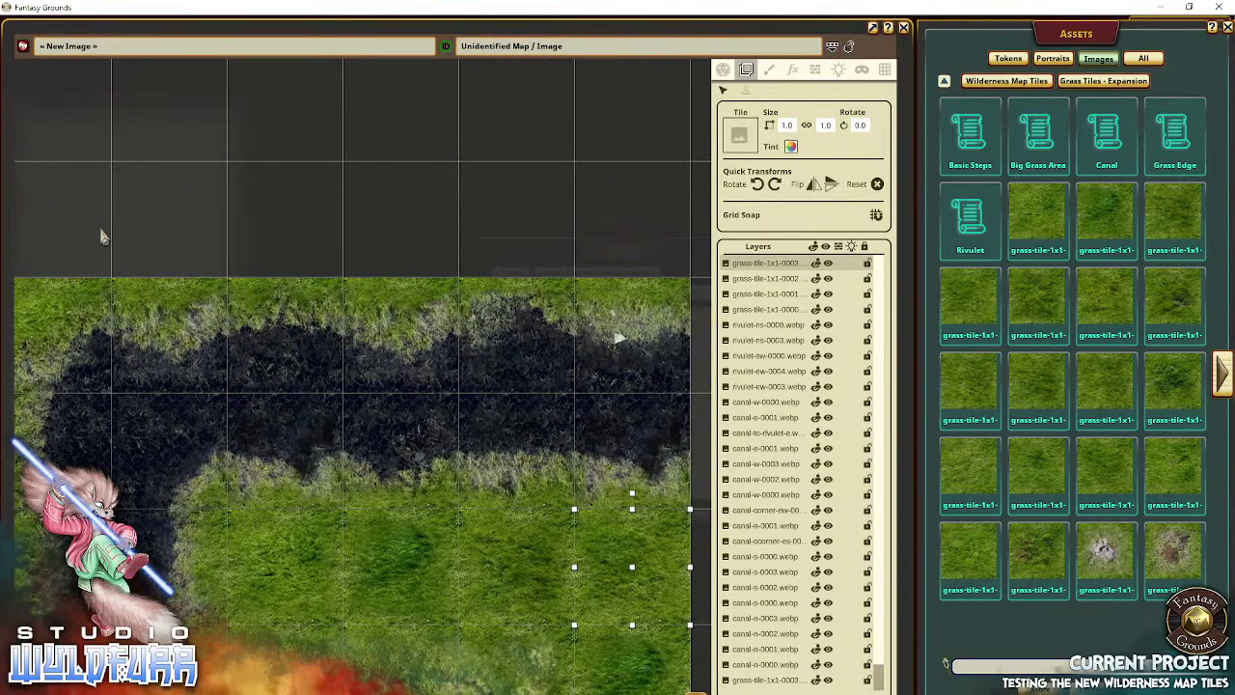
{"action": "left_click_drag", "start_coordinate": [391, 208], "coordinate": [345, 284]}
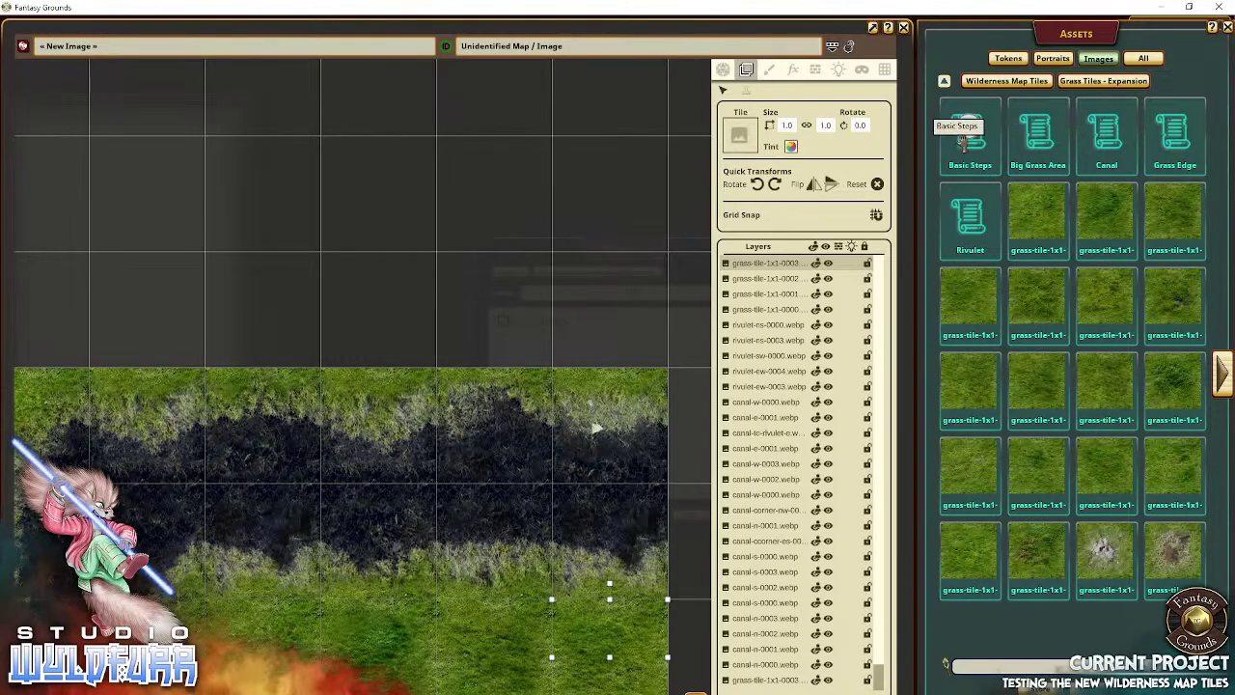
{"action": "left_click", "coordinate": [1031, 82]}
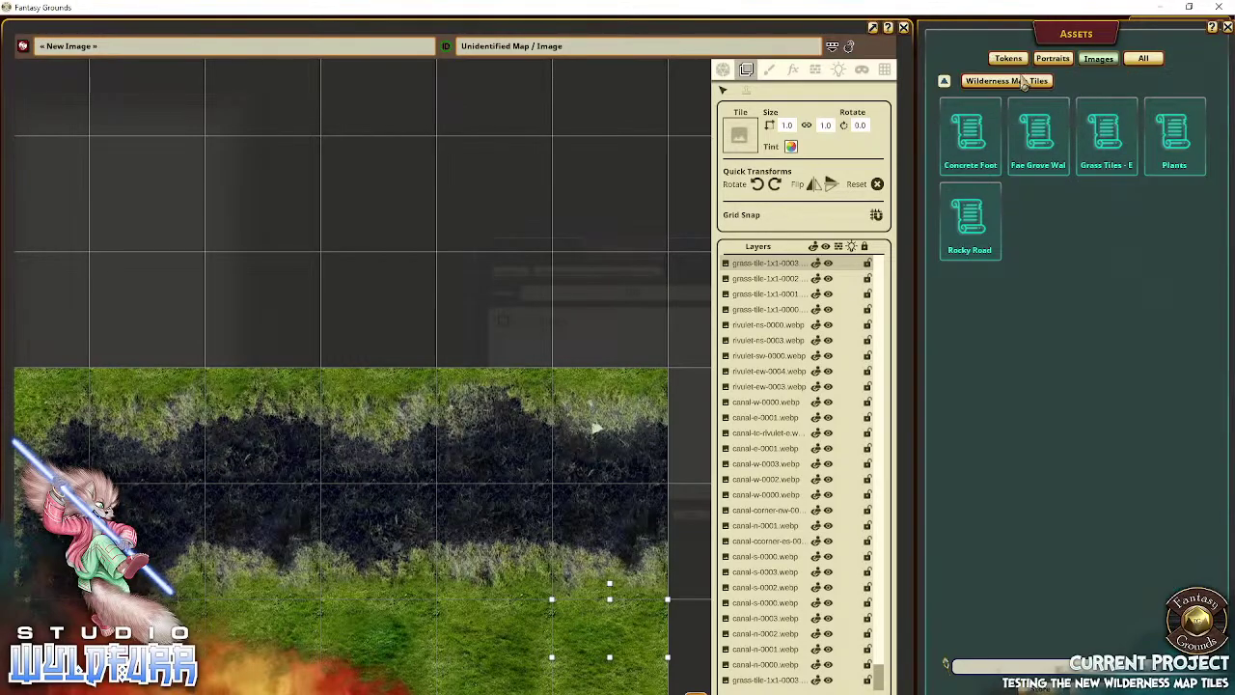
{"action": "left_click", "coordinate": [978, 147]}
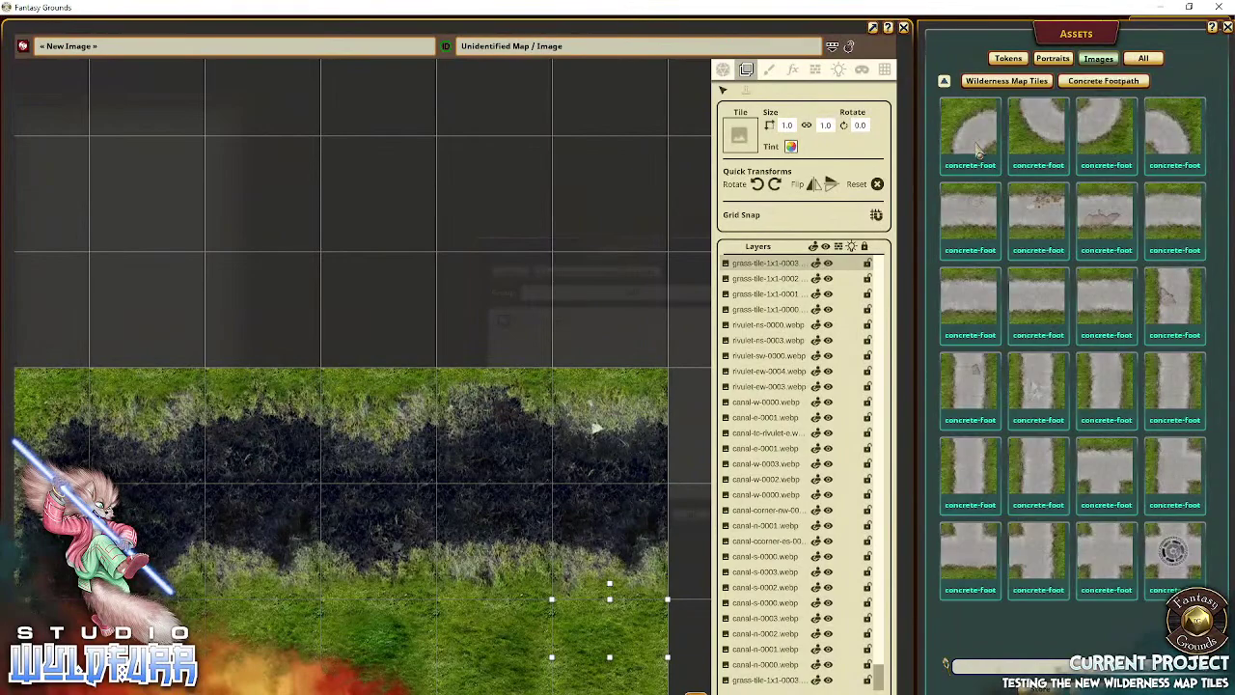
{"action": "left_click_drag", "start_coordinate": [183, 316], "coordinate": [85, 311]}
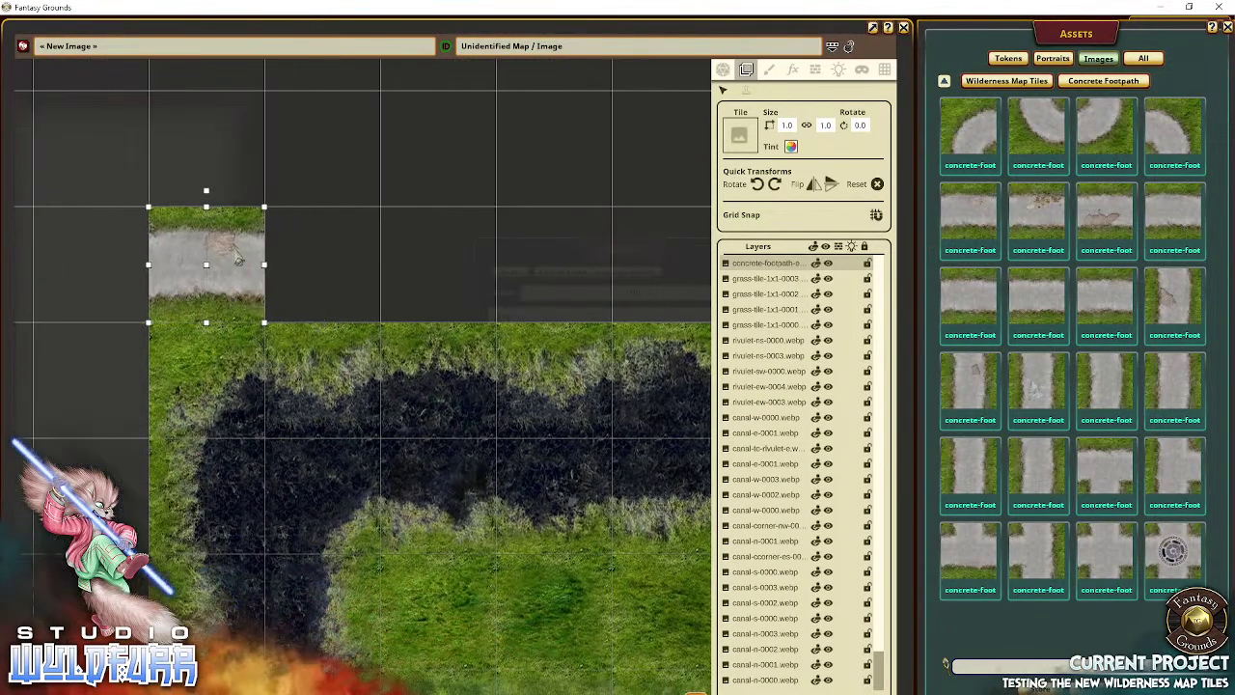
{"action": "left_click_drag", "start_coordinate": [1039, 214], "coordinate": [323, 265]}
{"action": "left_click_drag", "start_coordinate": [1106, 214], "coordinate": [434, 272]}
{"action": "left_click_drag", "start_coordinate": [905, 307], "coordinate": [558, 263]}
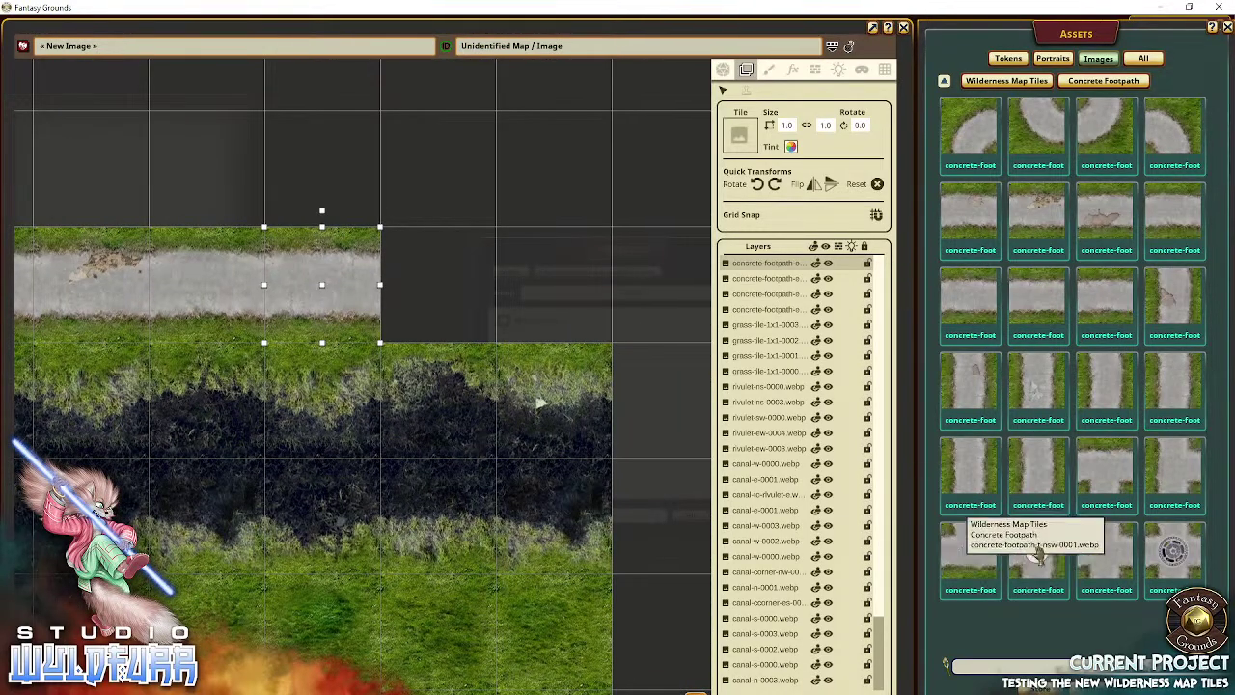
Step: Add a footpath T-junction branching north at the path's east end and extend the branch with two north-south footpath tiles
{"action": "left_click_drag", "start_coordinate": [1033, 559], "coordinate": [436, 281]}
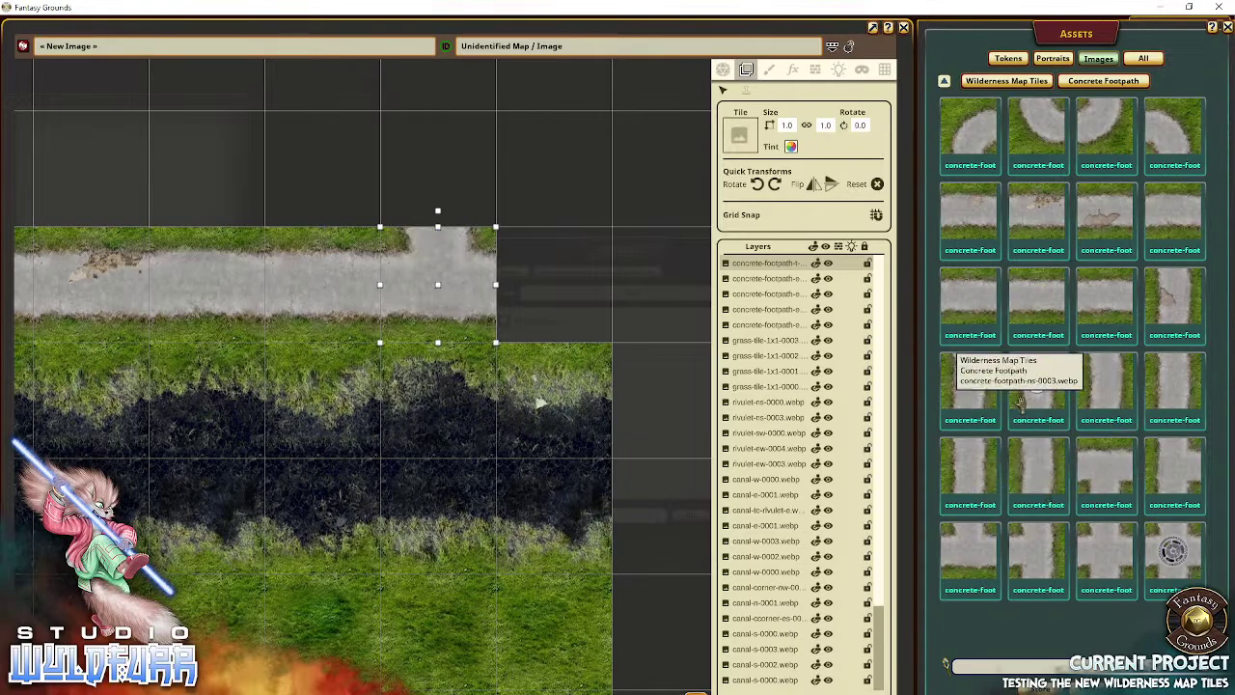
{"action": "left_click_drag", "start_coordinate": [1015, 481], "coordinate": [439, 169]}
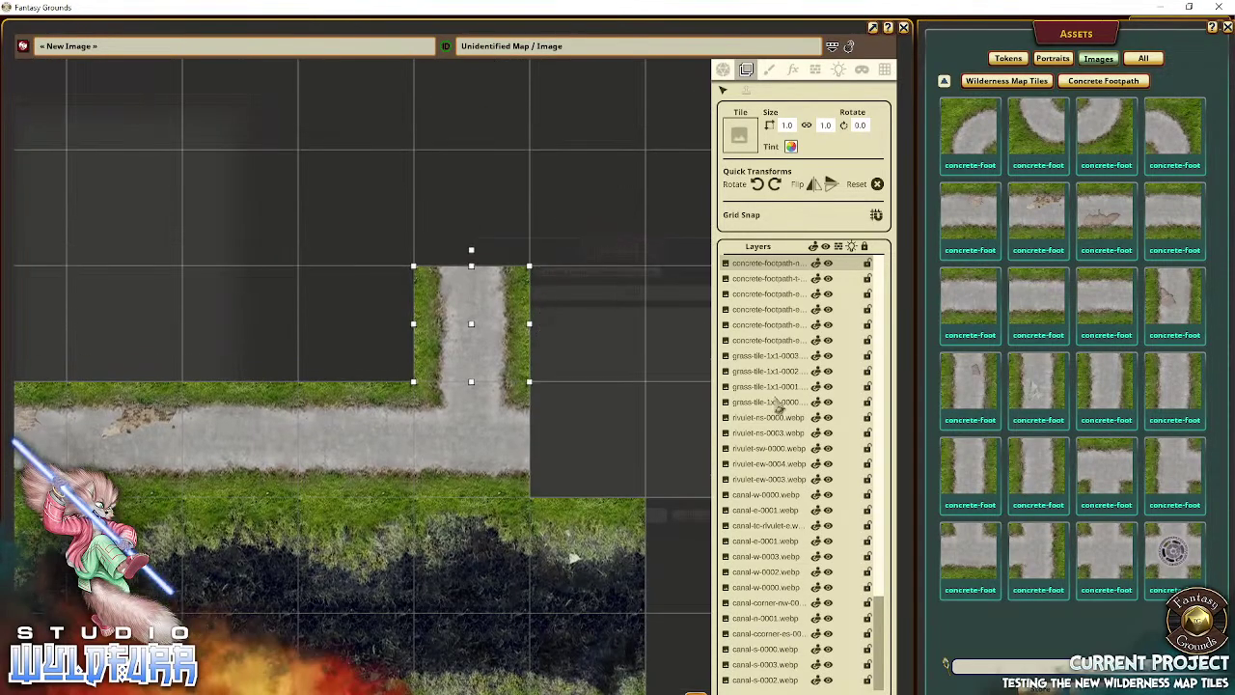
{"action": "left_click_drag", "start_coordinate": [970, 470], "coordinate": [488, 217]}
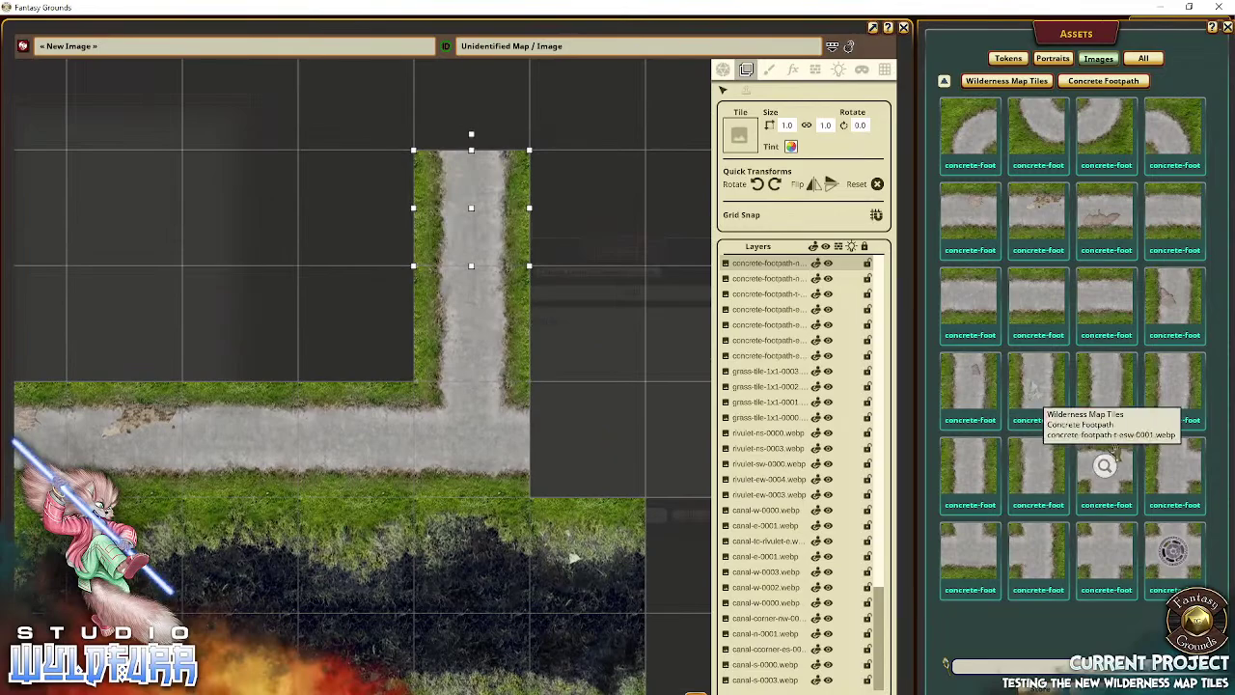
Step: Extend the concrete footpath east of the T-junction with one more east-west footpath tile
{"action": "left_click_drag", "start_coordinate": [1106, 304], "coordinate": [606, 436]}
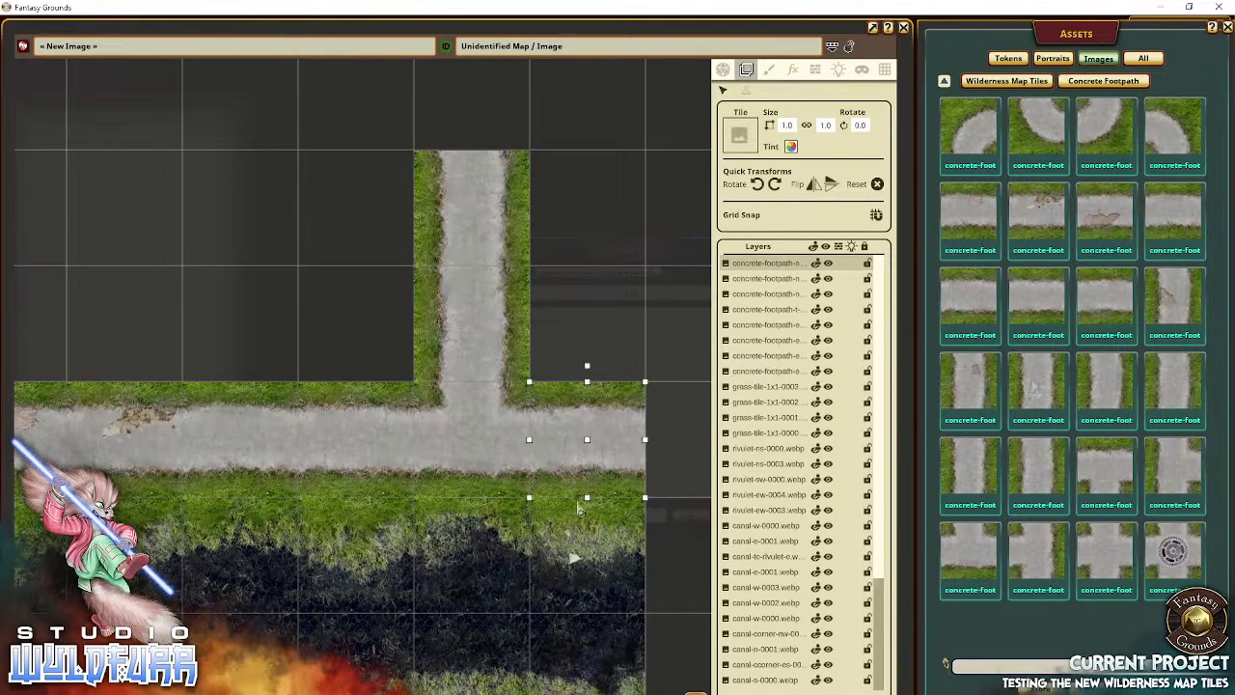
Step: Examine how the footpath, canal, grass and rivulet tiles join across the assembled map
{"action": "left_click_drag", "start_coordinate": [328, 526], "coordinate": [460, 503]}
{"action": "left_click_drag", "start_coordinate": [415, 403], "coordinate": [273, 333]}
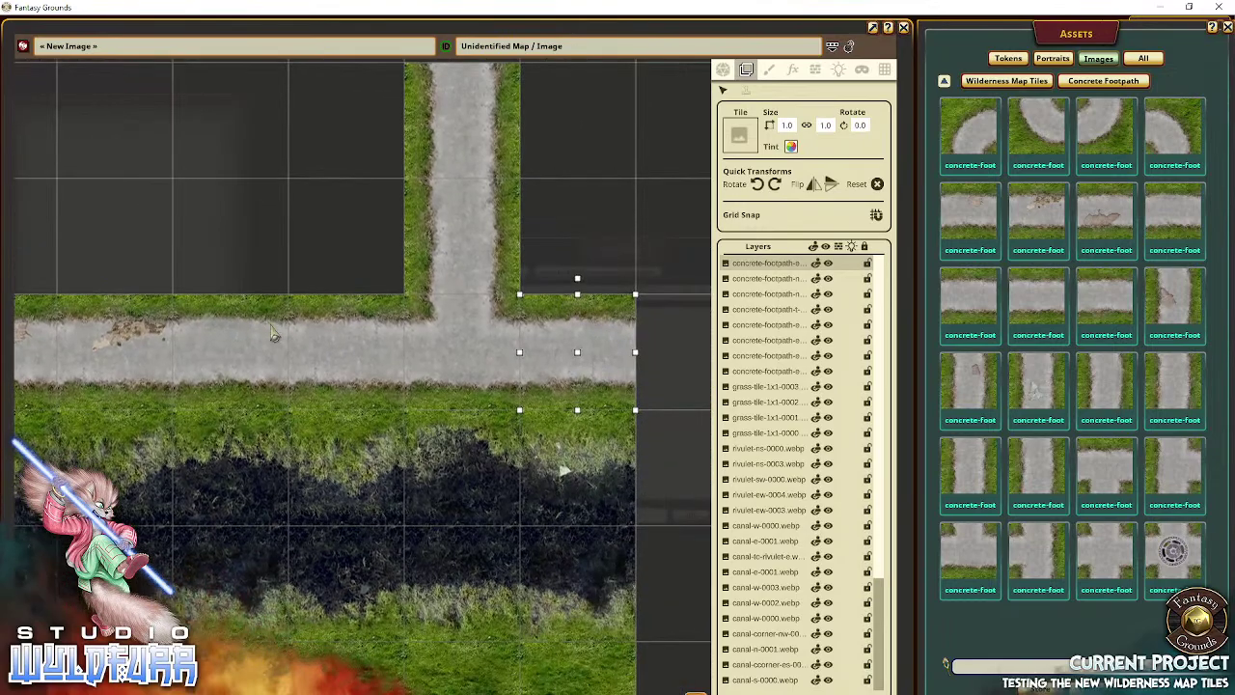
{"action": "left_click_drag", "start_coordinate": [293, 400], "coordinate": [446, 429]}
{"action": "left_click_drag", "start_coordinate": [464, 676], "coordinate": [422, 176]}
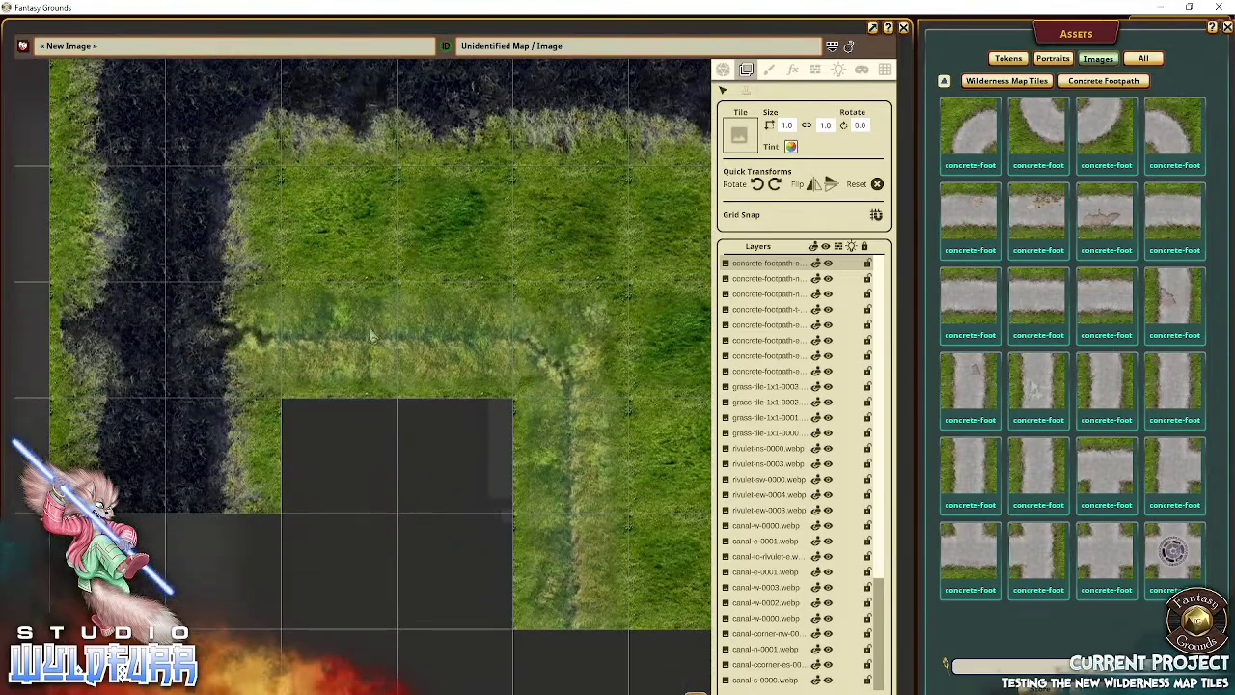
{"action": "left_click_drag", "start_coordinate": [371, 334], "coordinate": [344, 152]}
{"action": "left_click_drag", "start_coordinate": [450, 400], "coordinate": [208, 393]}
{"action": "left_click_drag", "start_coordinate": [446, 154], "coordinate": [319, 502]}
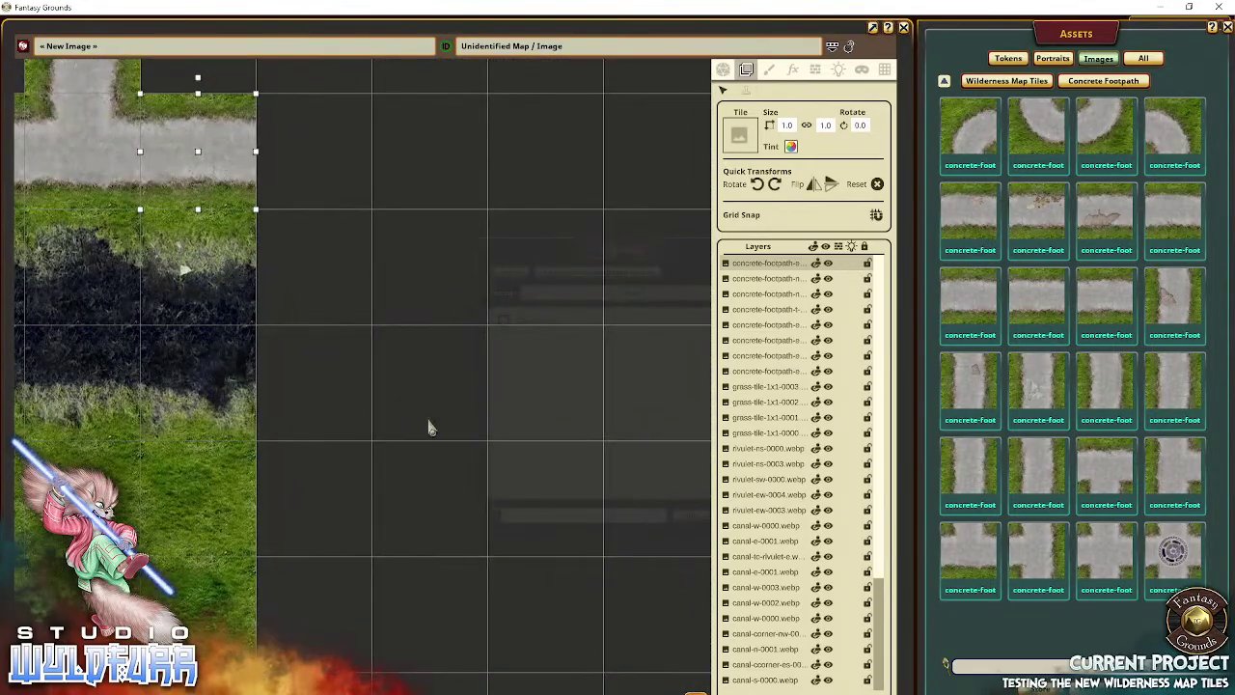
{"action": "left_click_drag", "start_coordinate": [225, 237], "coordinate": [666, 415]}
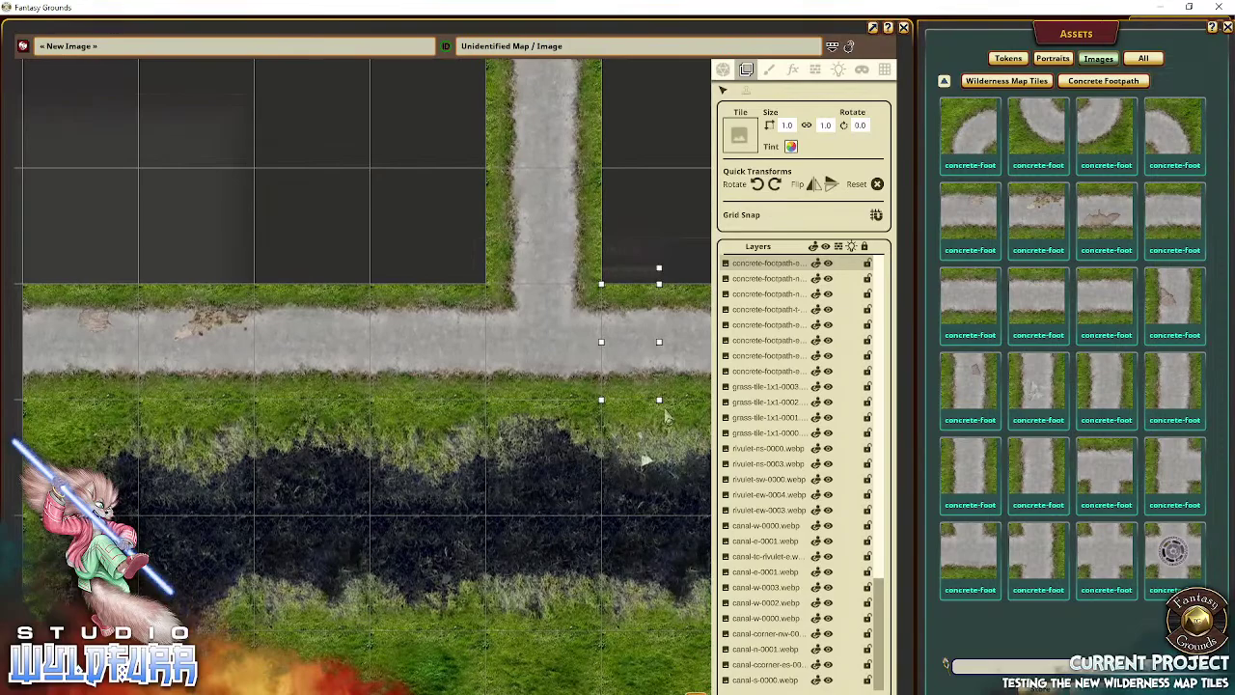
Step: From the Rocky Road folder, place a south-east gutter corner tile inside the footpath bend and three south gutter tiles westward from it
{"action": "left_click", "coordinate": [1044, 81]}
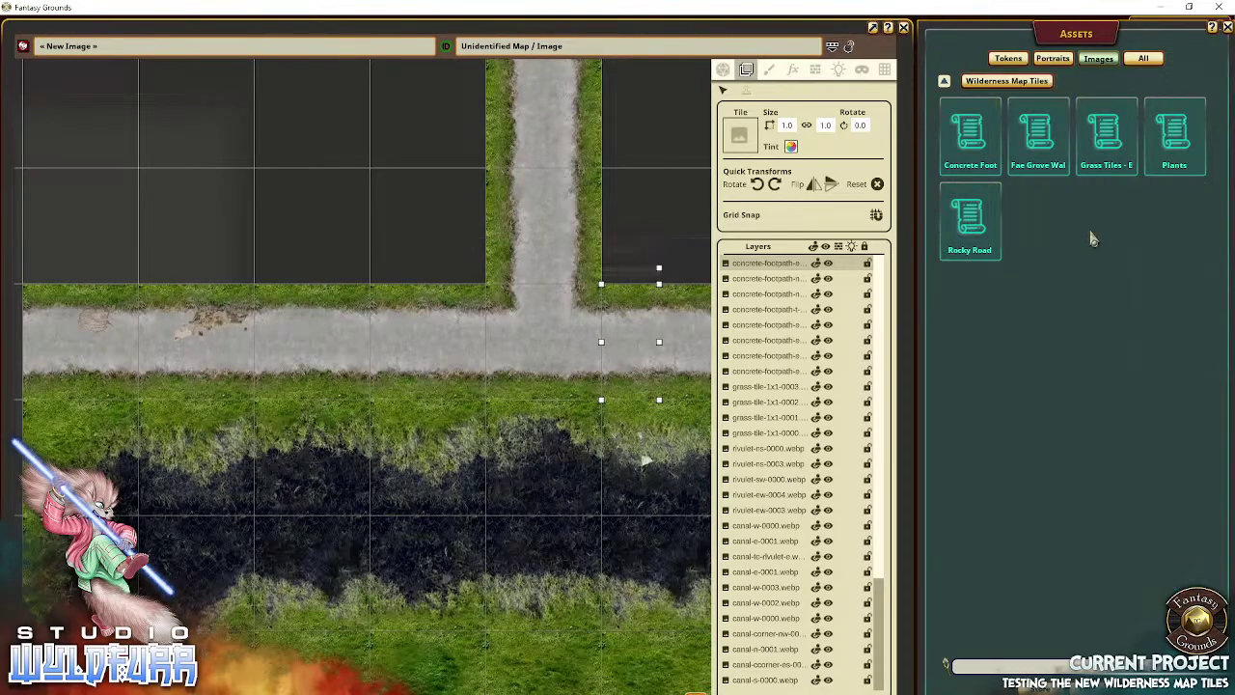
{"action": "left_click", "coordinate": [968, 224]}
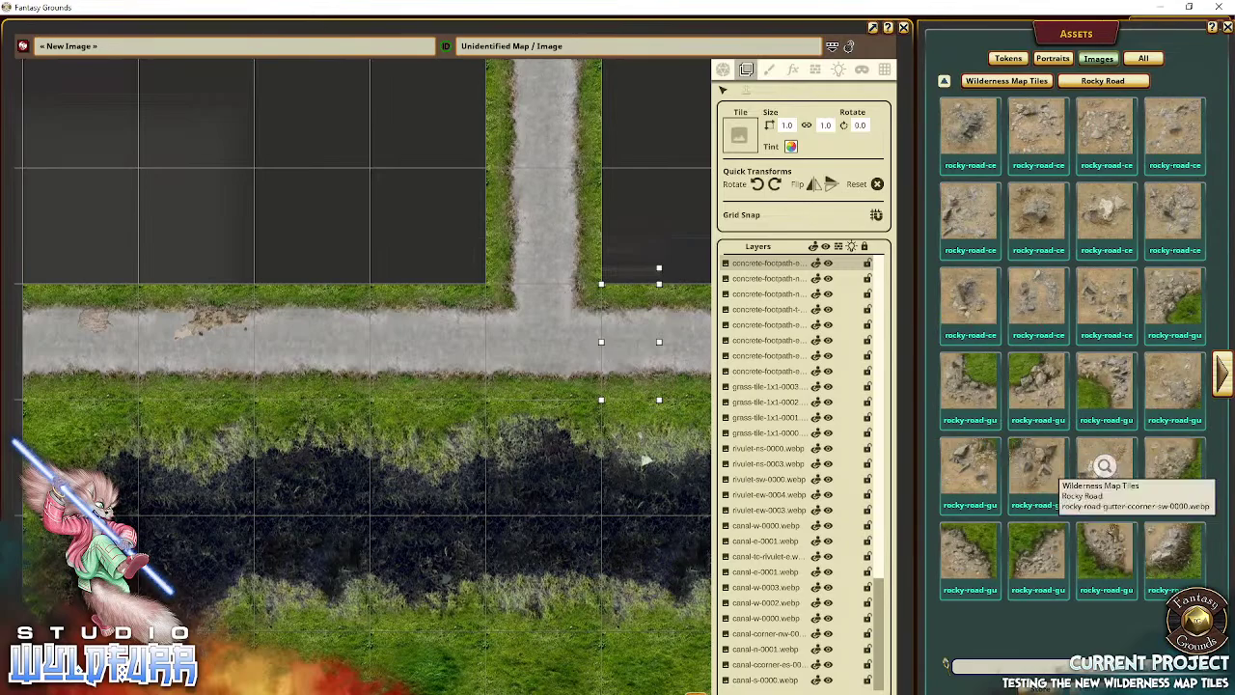
{"action": "left_click_drag", "start_coordinate": [1172, 550], "coordinate": [573, 357]}
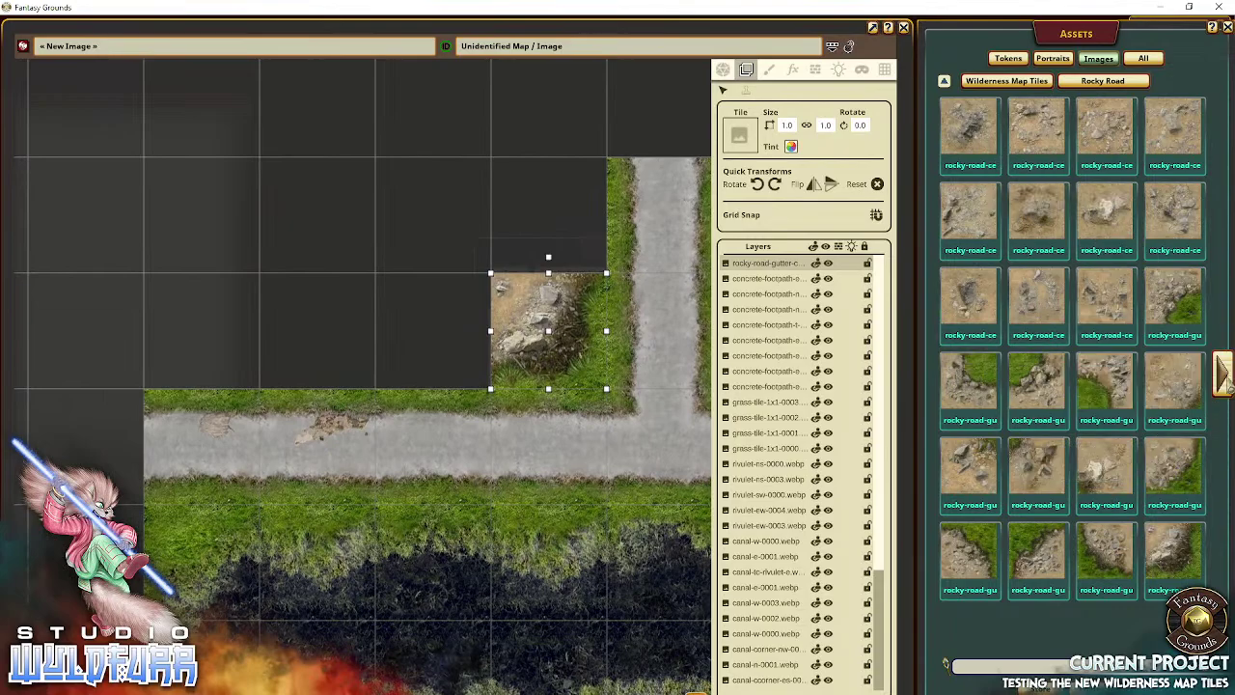
{"action": "left_click", "coordinate": [1222, 384]}
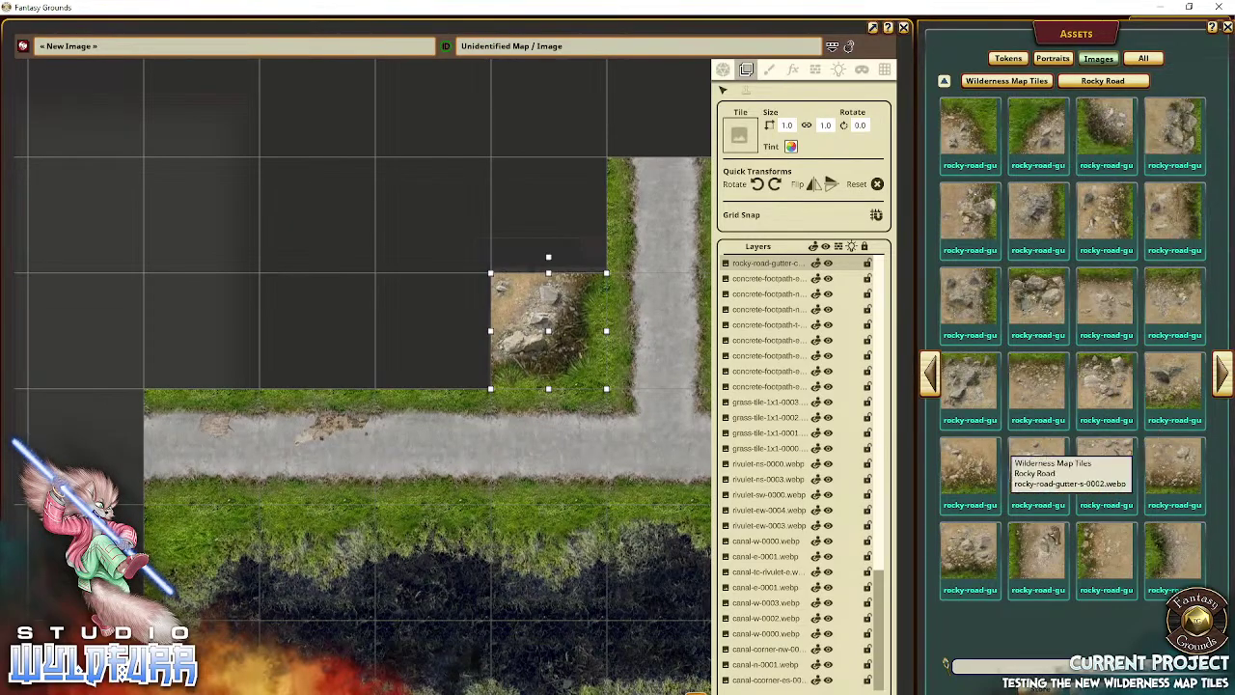
{"action": "left_click_drag", "start_coordinate": [449, 341], "coordinate": [432, 331]}
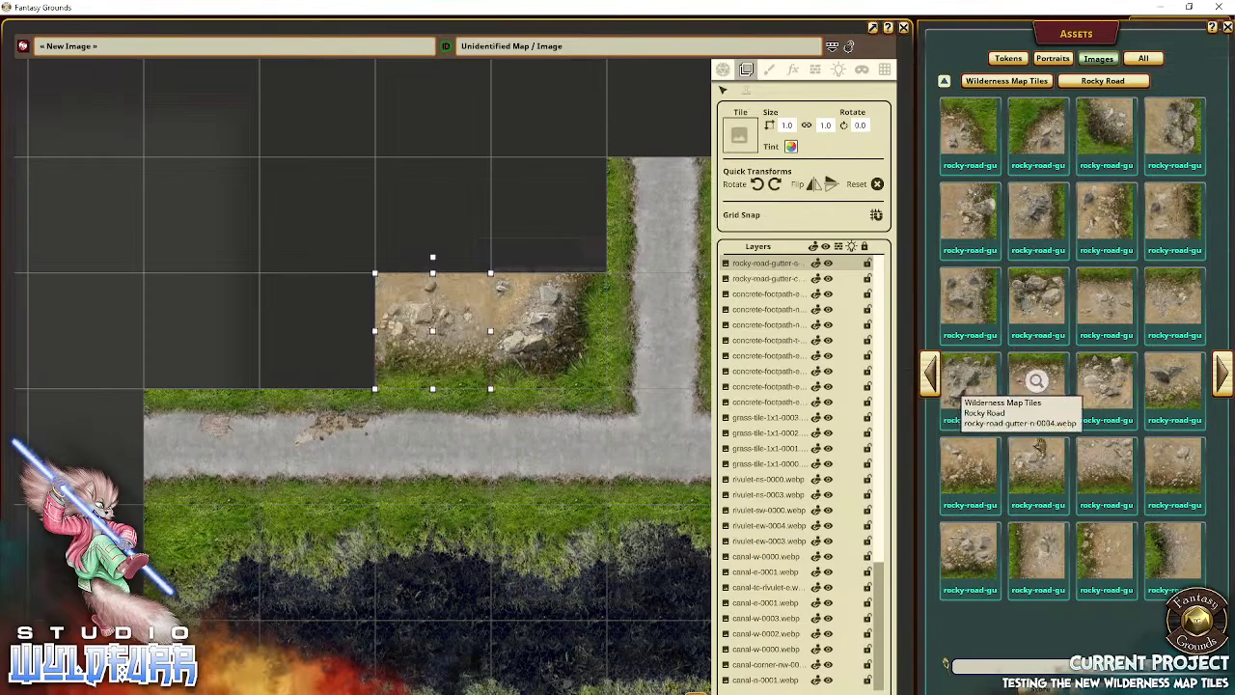
{"action": "left_click_drag", "start_coordinate": [1037, 391], "coordinate": [316, 331]}
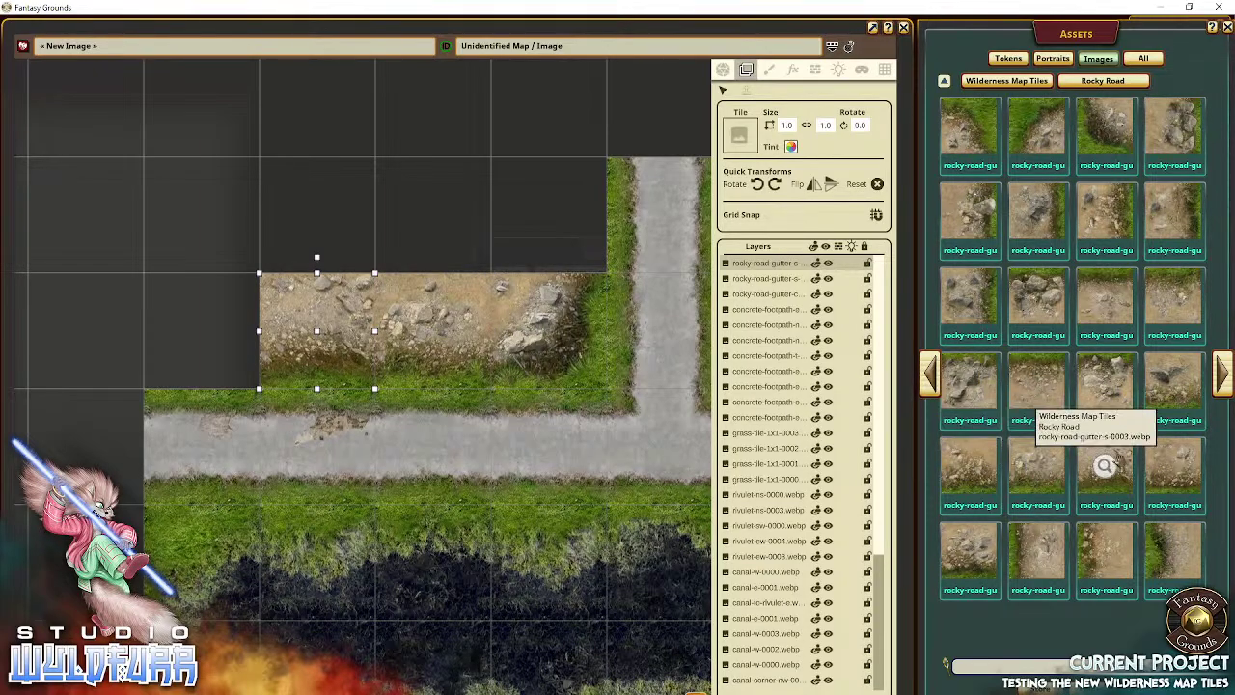
{"action": "left_click_drag", "start_coordinate": [1106, 468], "coordinate": [202, 333]}
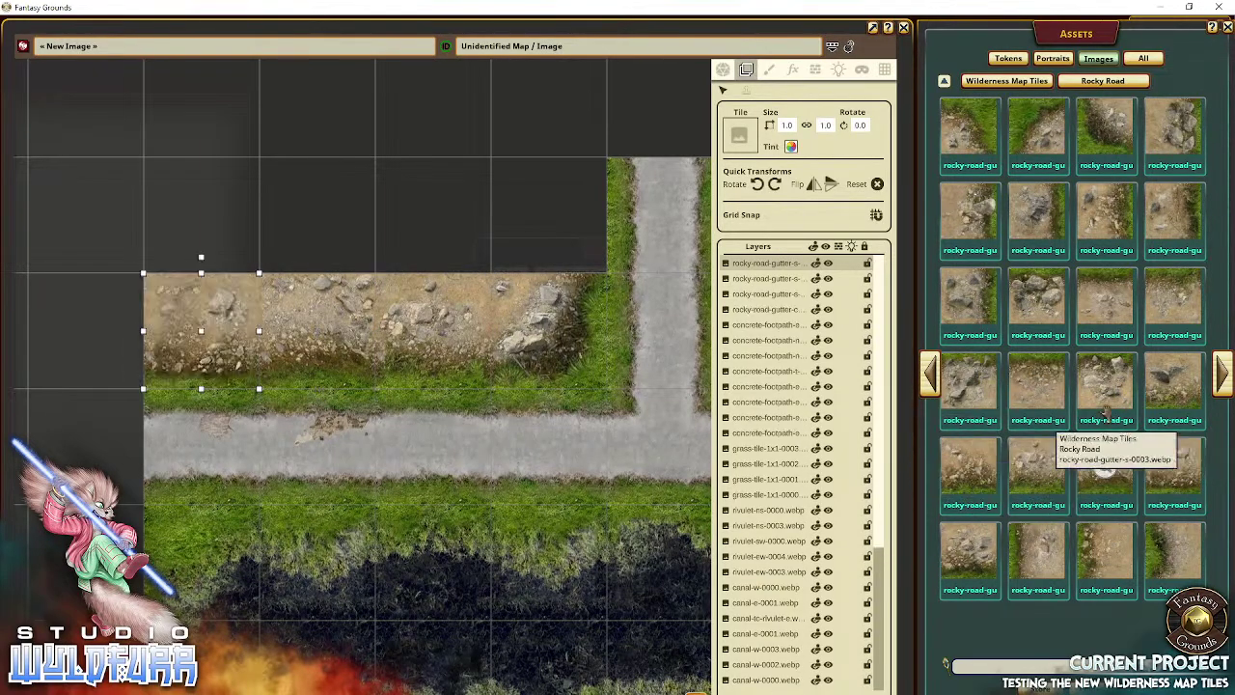
Step: Continue the rocky road north from its corner with two east gutter tiles along the footpath branch
{"action": "left_click_drag", "start_coordinate": [1037, 208], "coordinate": [549, 227]}
{"action": "left_click_drag", "start_coordinate": [565, 158], "coordinate": [460, 380]}
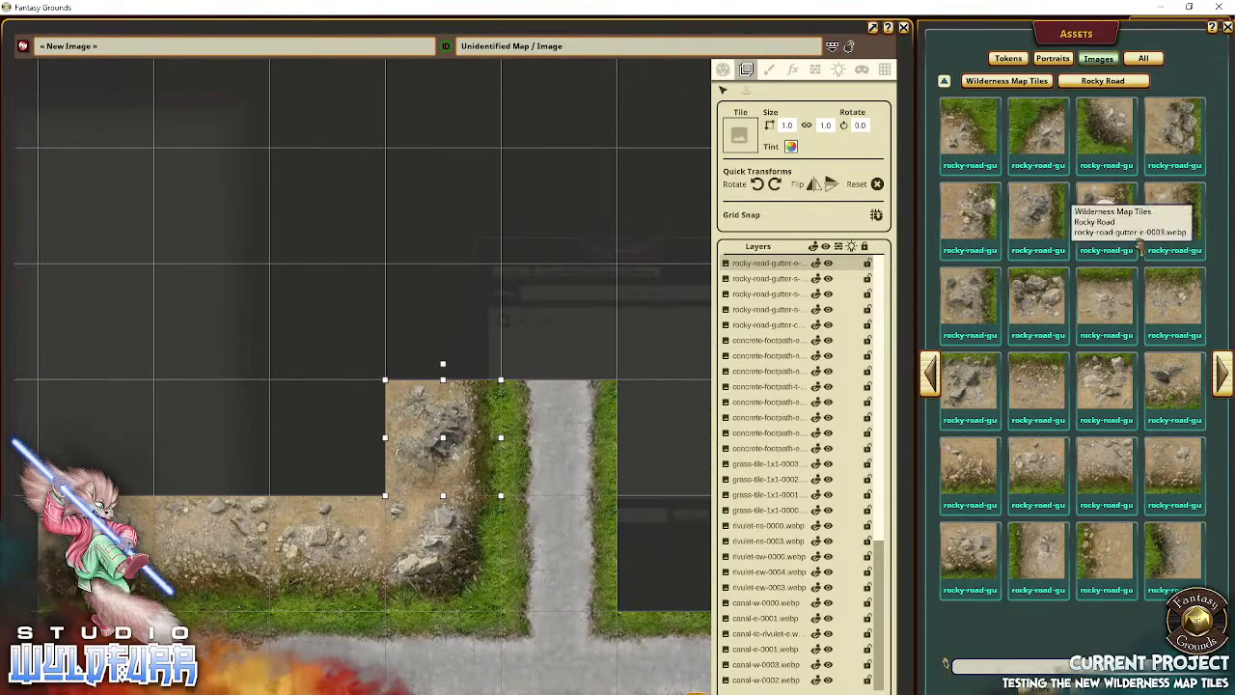
{"action": "left_click_drag", "start_coordinate": [1173, 213], "coordinate": [434, 338]}
Step: Add two north gutter tiles above the western road tiles and a west gutter tile beside the upper east gutter tile
{"action": "left_click_drag", "start_coordinate": [201, 363], "coordinate": [356, 305]}
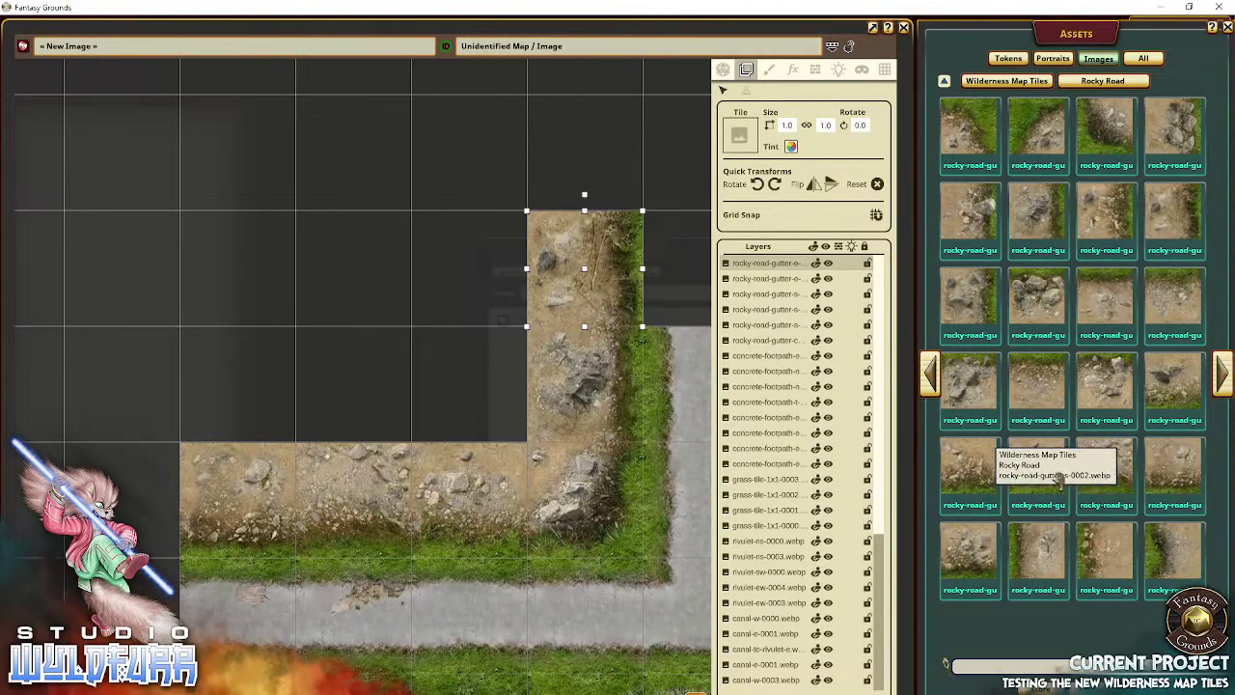
{"action": "left_click_drag", "start_coordinate": [1039, 384], "coordinate": [239, 385]}
{"action": "left_click_drag", "start_coordinate": [1040, 385], "coordinate": [377, 369]}
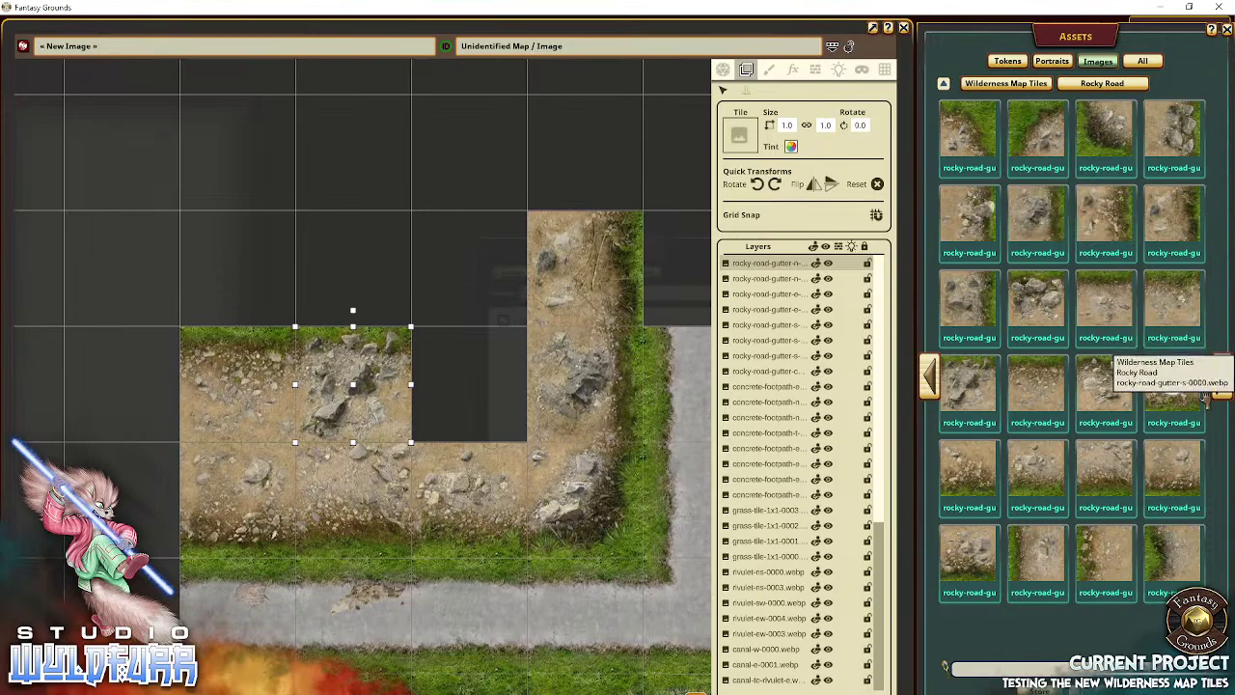
{"action": "left_click_drag", "start_coordinate": [1166, 573], "coordinate": [444, 268]}
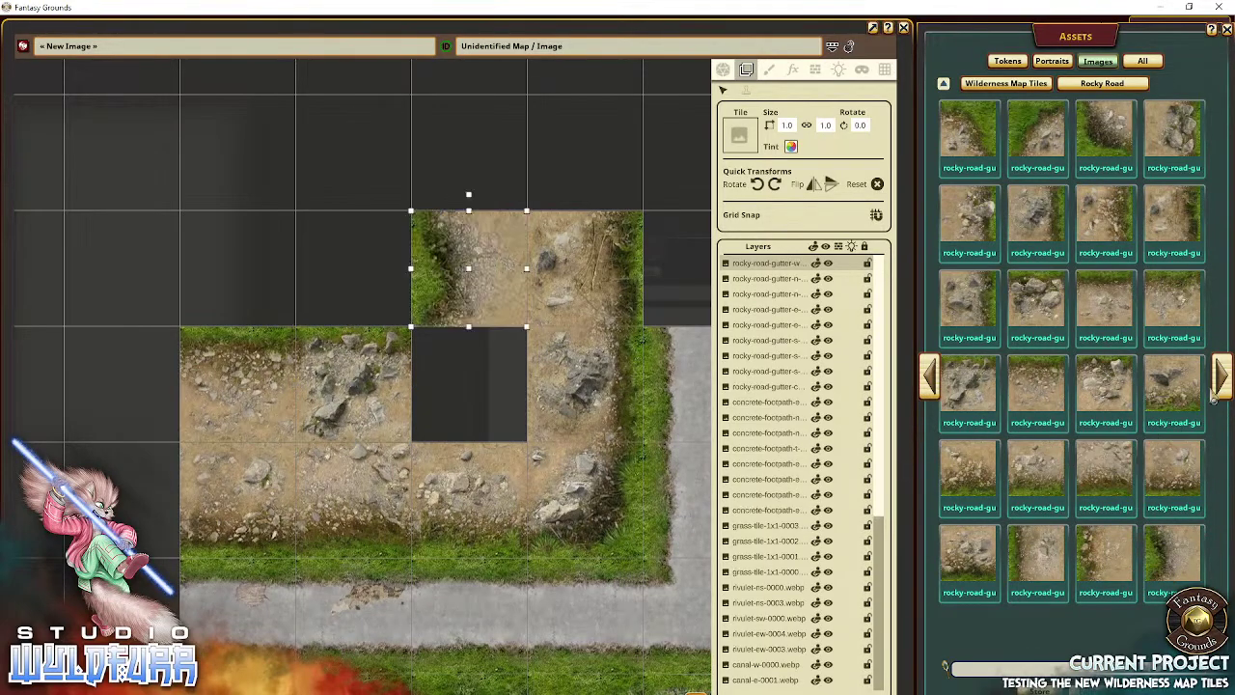
Step: Try rocky-road-gutter-ccorner-2x2-nw-0000 at the road bend, delete it, and fill the gap with a single-square corner tile instead
{"action": "left_click", "coordinate": [1220, 382]}
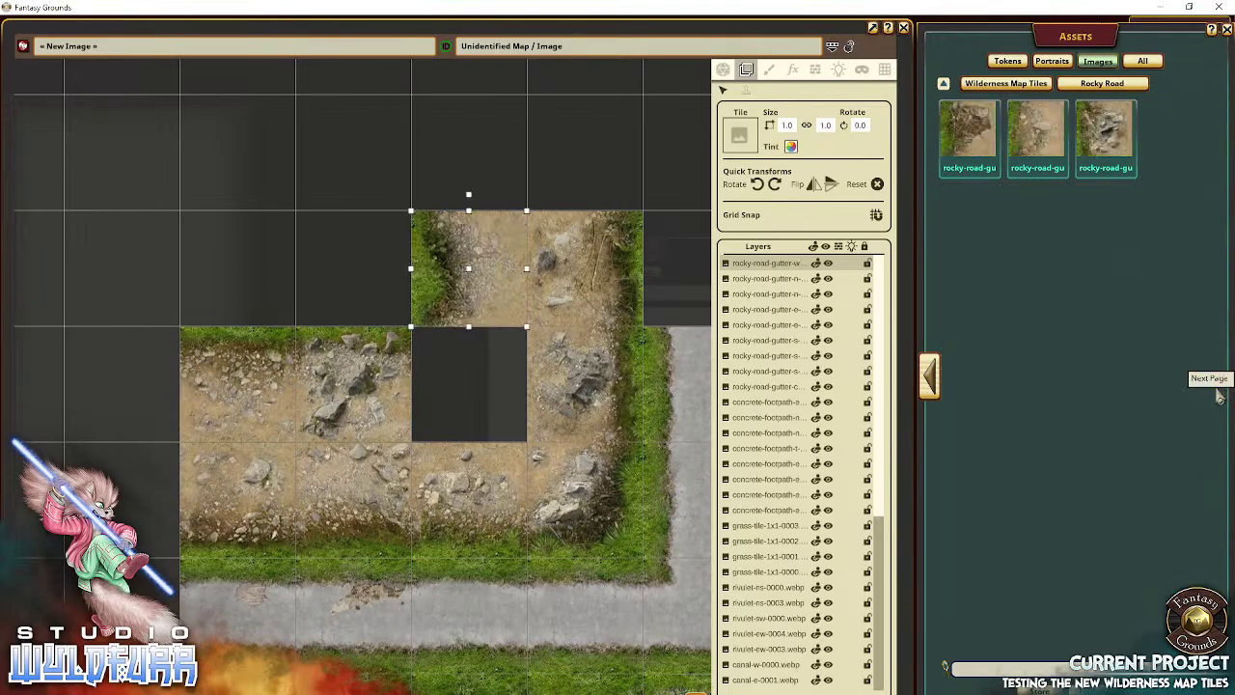
{"action": "left_click", "coordinate": [932, 378]}
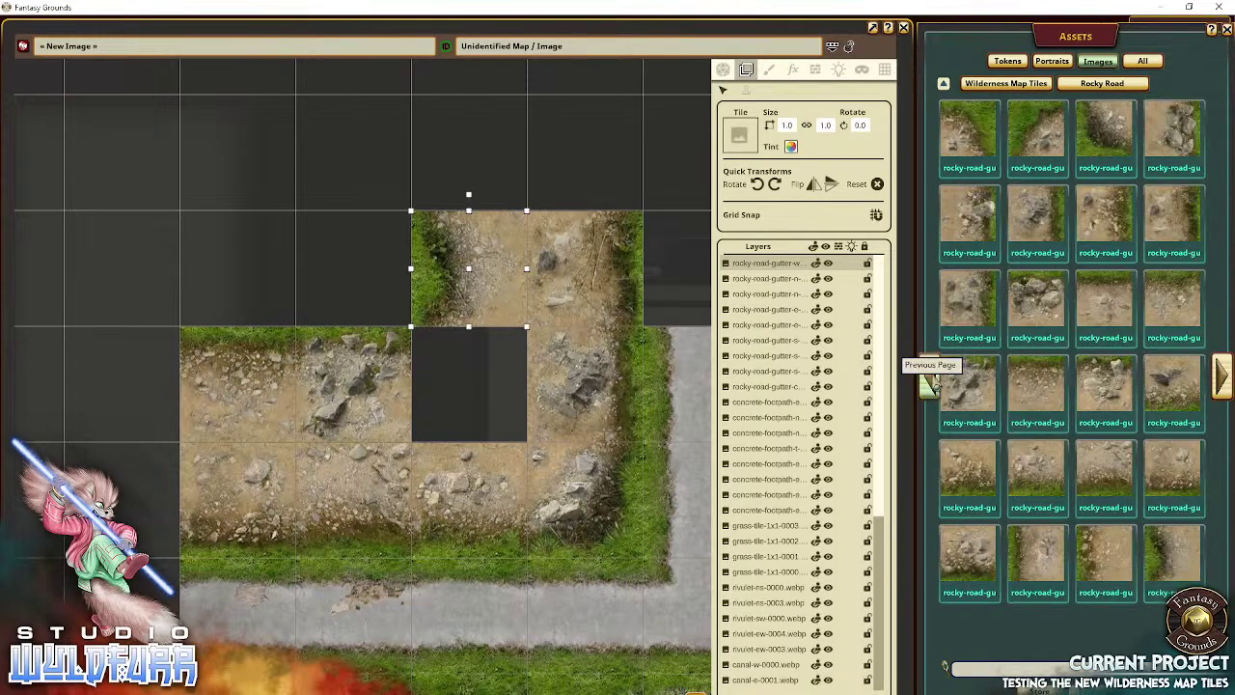
{"action": "left_click", "coordinate": [932, 381]}
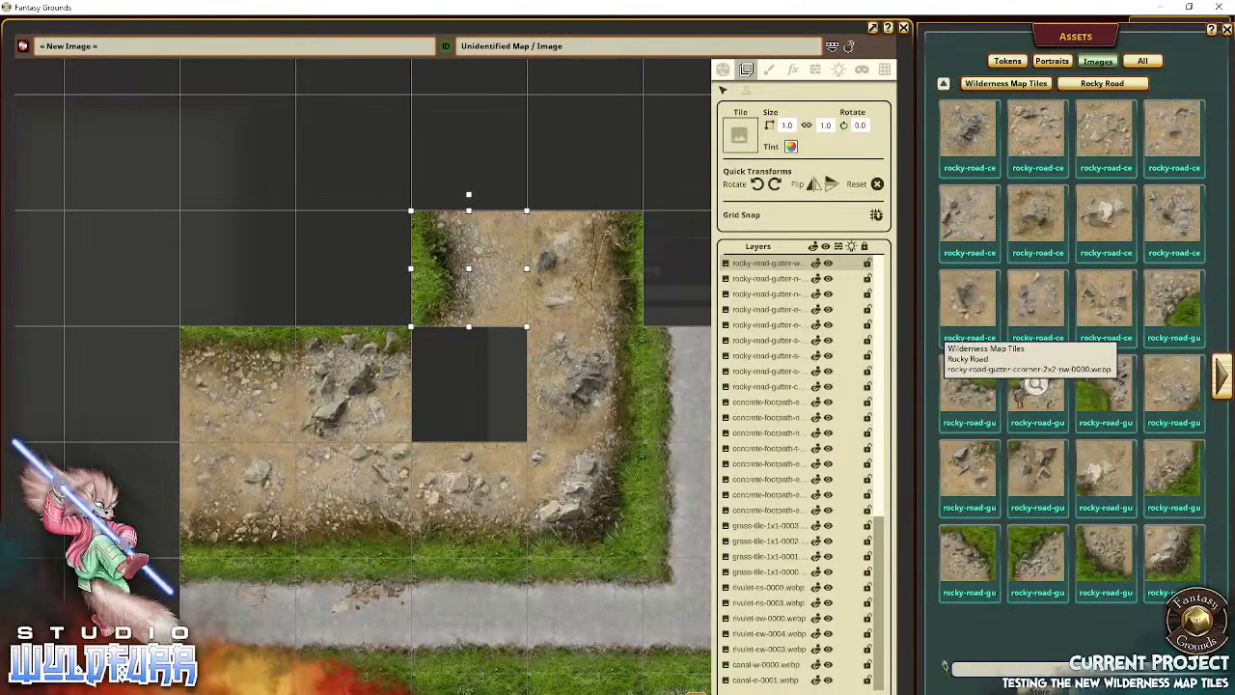
{"action": "left_click_drag", "start_coordinate": [1034, 384], "coordinate": [330, 273]}
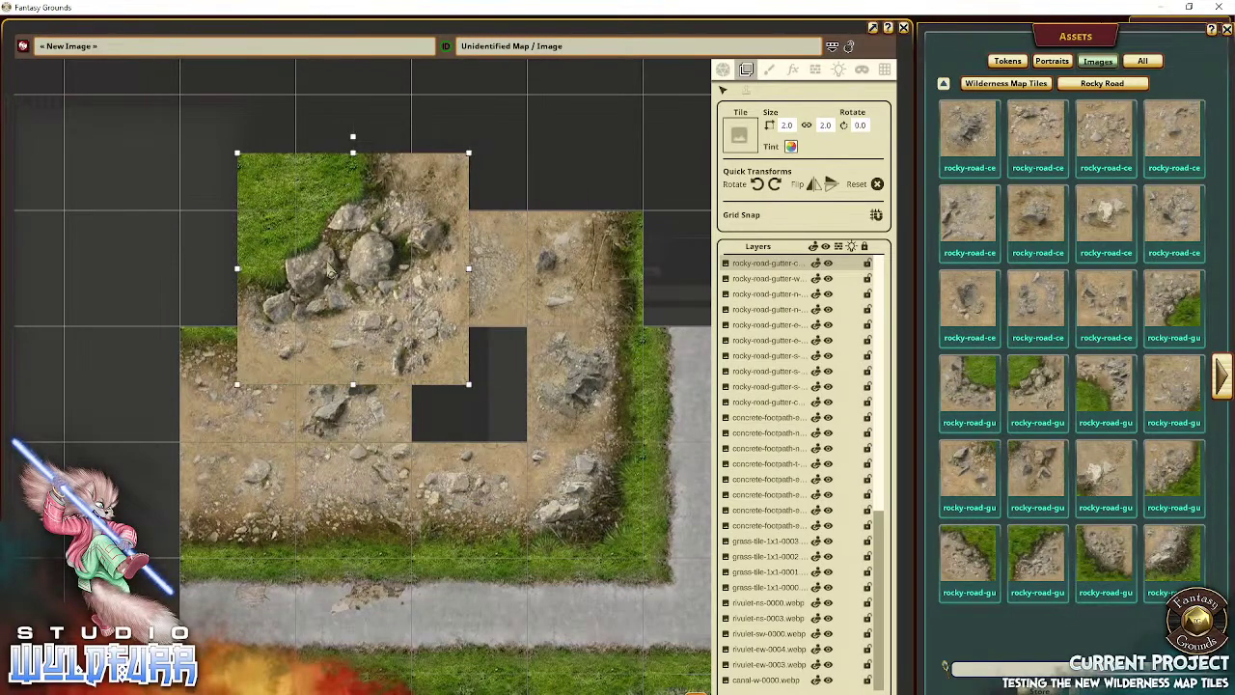
{"action": "key", "text": "Delete"}
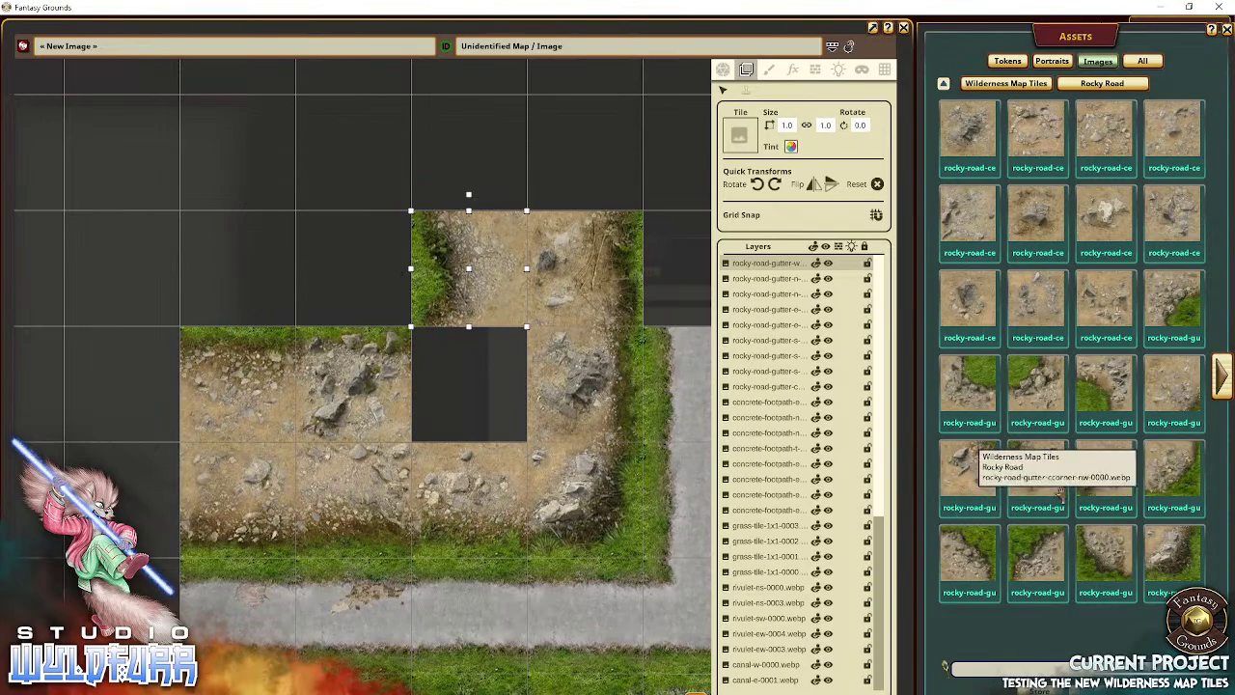
{"action": "left_click_drag", "start_coordinate": [503, 400], "coordinate": [466, 376]}
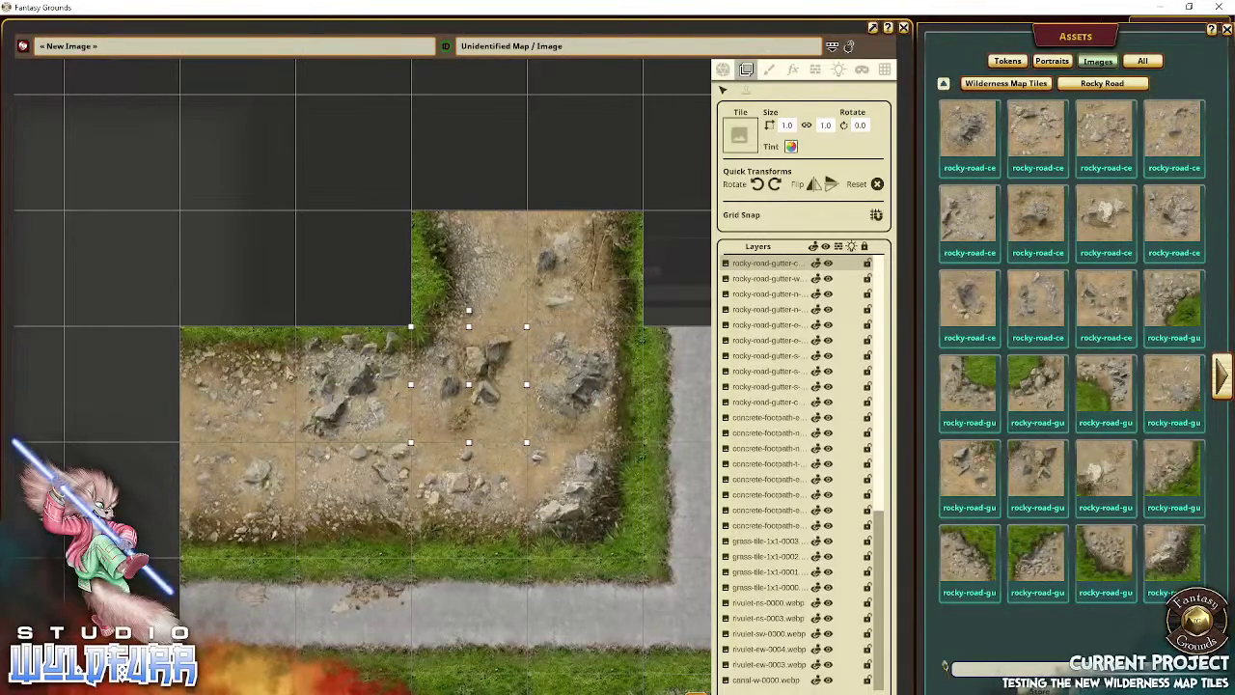
Step: Widen the rocky road by moving the two north gutter, inner corner and west gutter tiles one square north-west
{"action": "left_click_drag", "start_coordinate": [238, 384], "coordinate": [121, 269]}
{"action": "left_click_drag", "start_coordinate": [330, 361], "coordinate": [214, 246]}
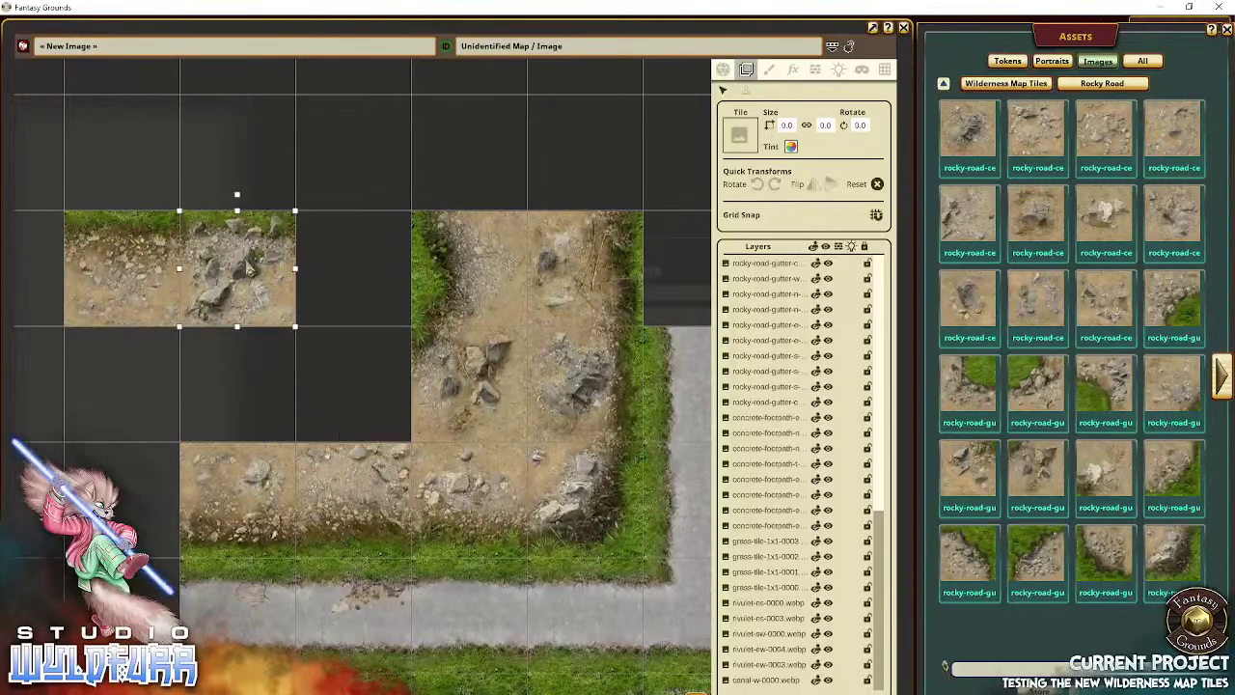
{"action": "left_click_drag", "start_coordinate": [467, 382], "coordinate": [372, 284]}
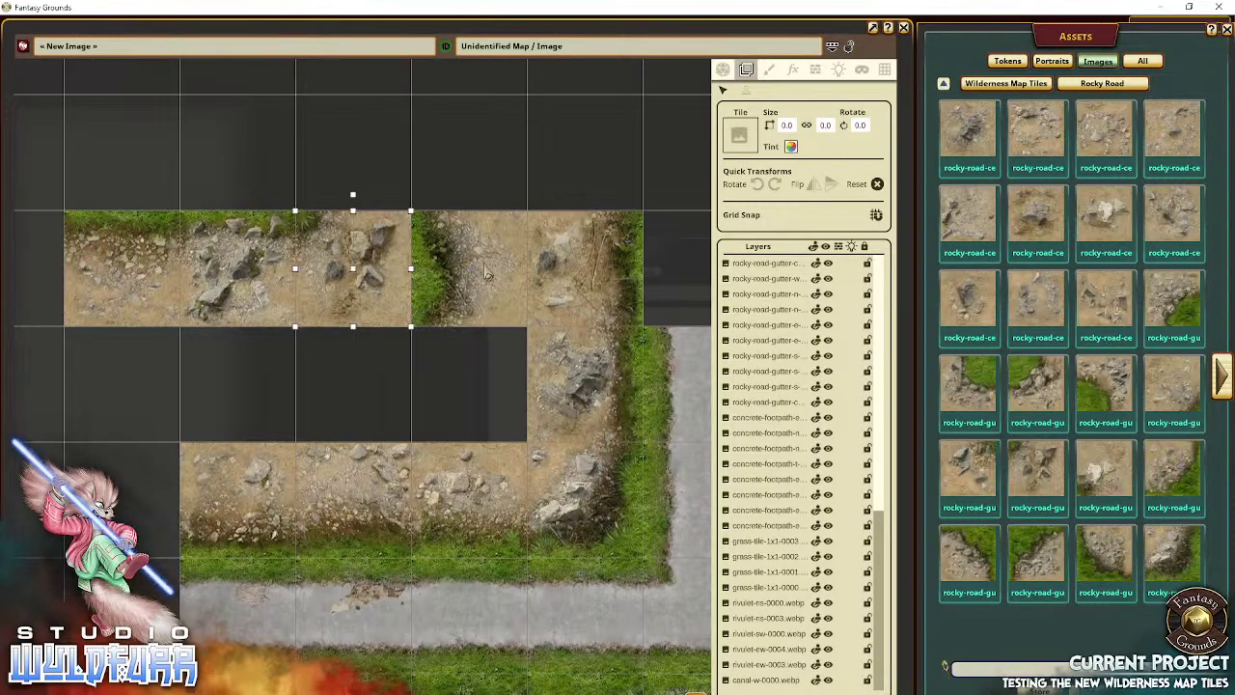
{"action": "left_click_drag", "start_coordinate": [487, 273], "coordinate": [359, 157]}
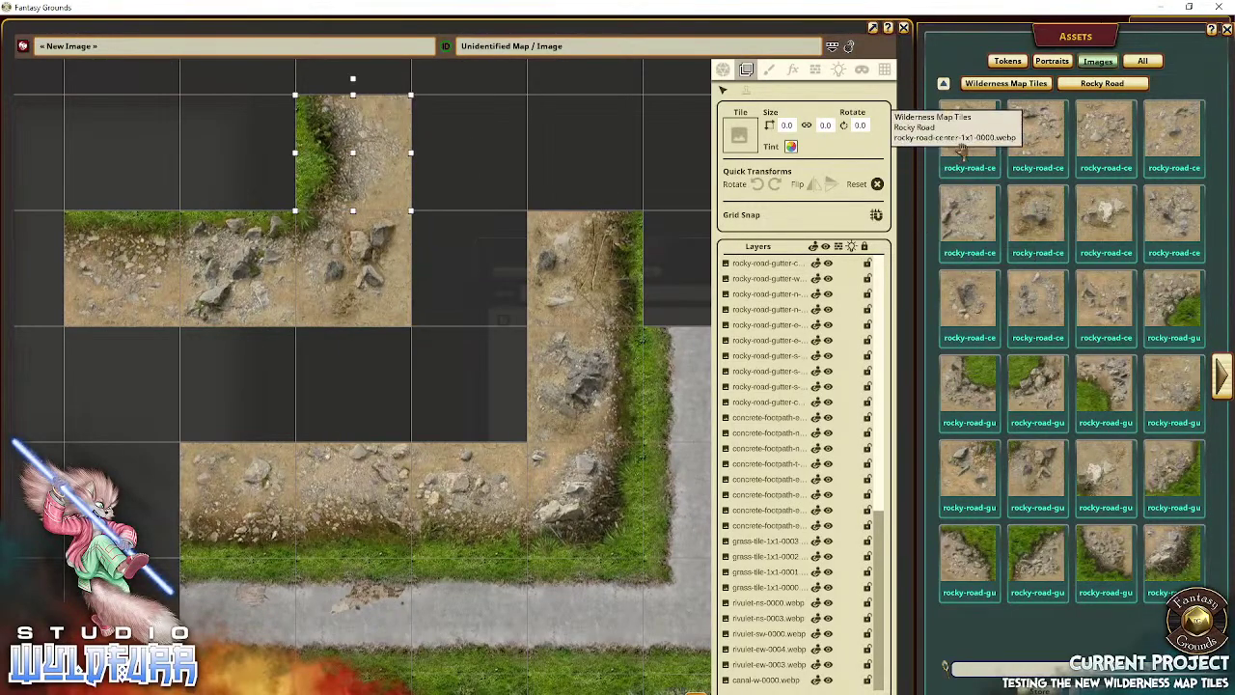
Step: Fill the empty squares inside the widened rocky road with five 1x1 rocky-road center tiles aligned to the grid
{"action": "mouse_move", "coordinate": [975, 133]}
{"action": "left_mouse_down"}
{"action": "mouse_move", "coordinate": [597, 219]}
{"action": "mouse_move", "coordinate": [970, 190]}
{"action": "mouse_move", "coordinate": [976, 132]}
{"action": "left_mouse_up"}
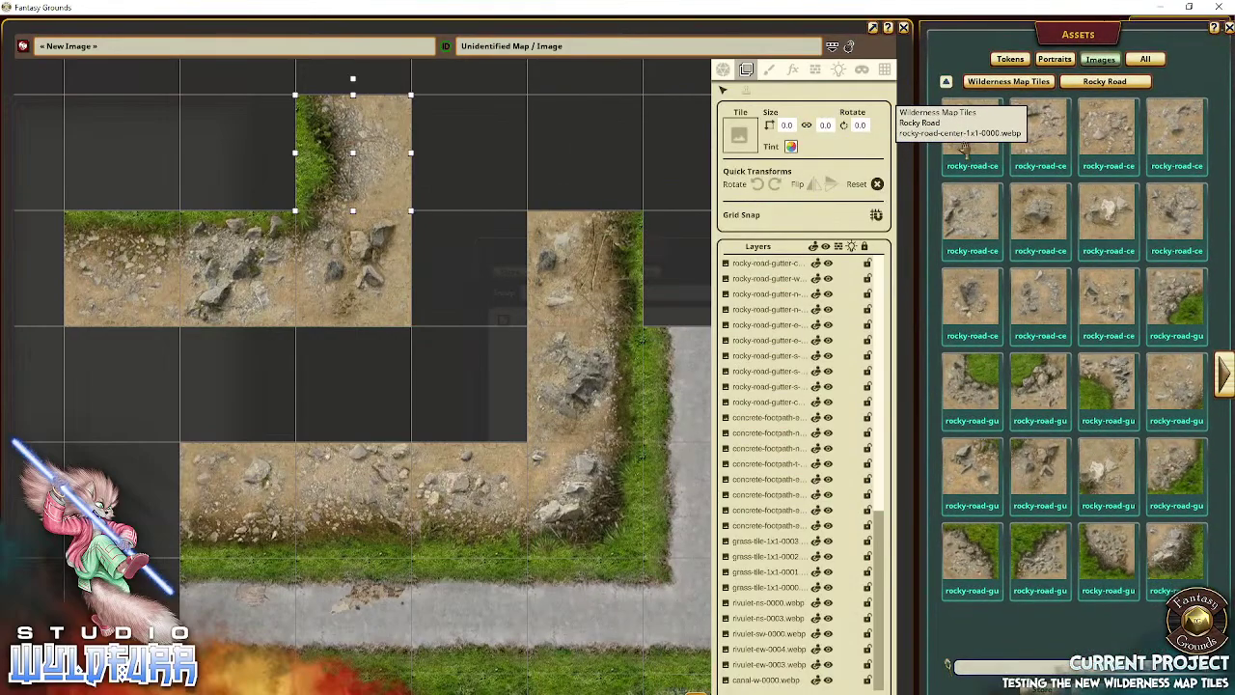
{"action": "left_click_drag", "start_coordinate": [818, 163], "coordinate": [469, 152]}
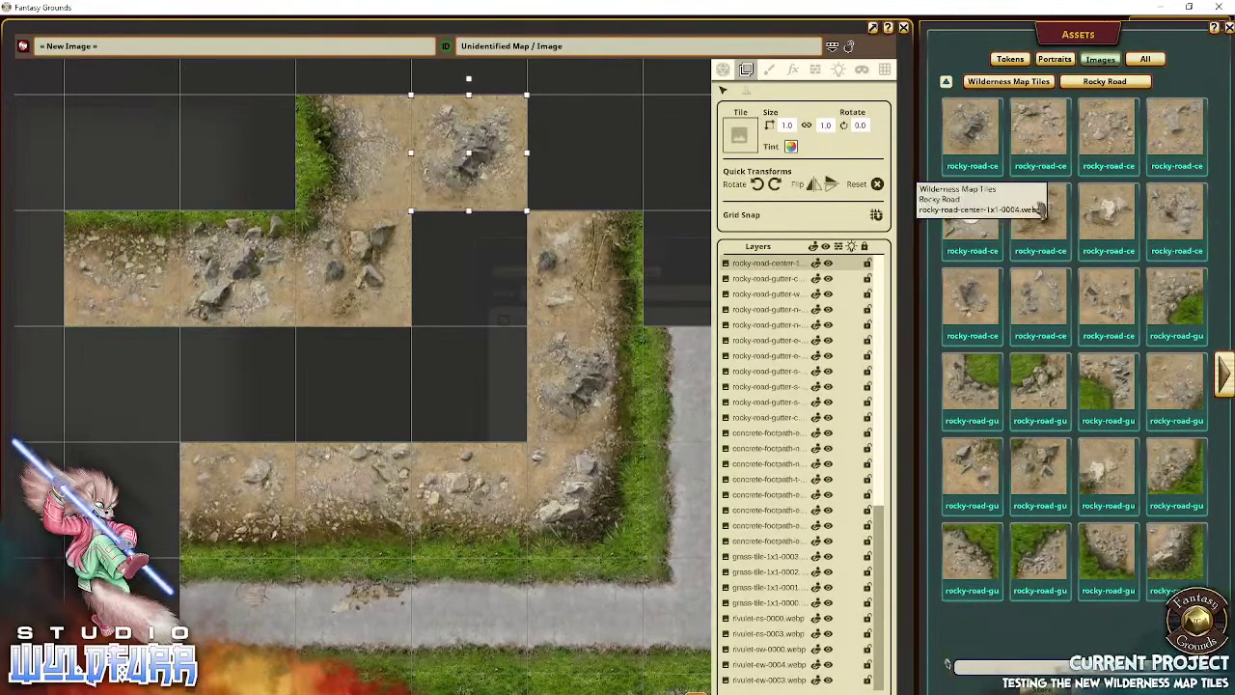
{"action": "left_click_drag", "start_coordinate": [1038, 135], "coordinate": [456, 257]}
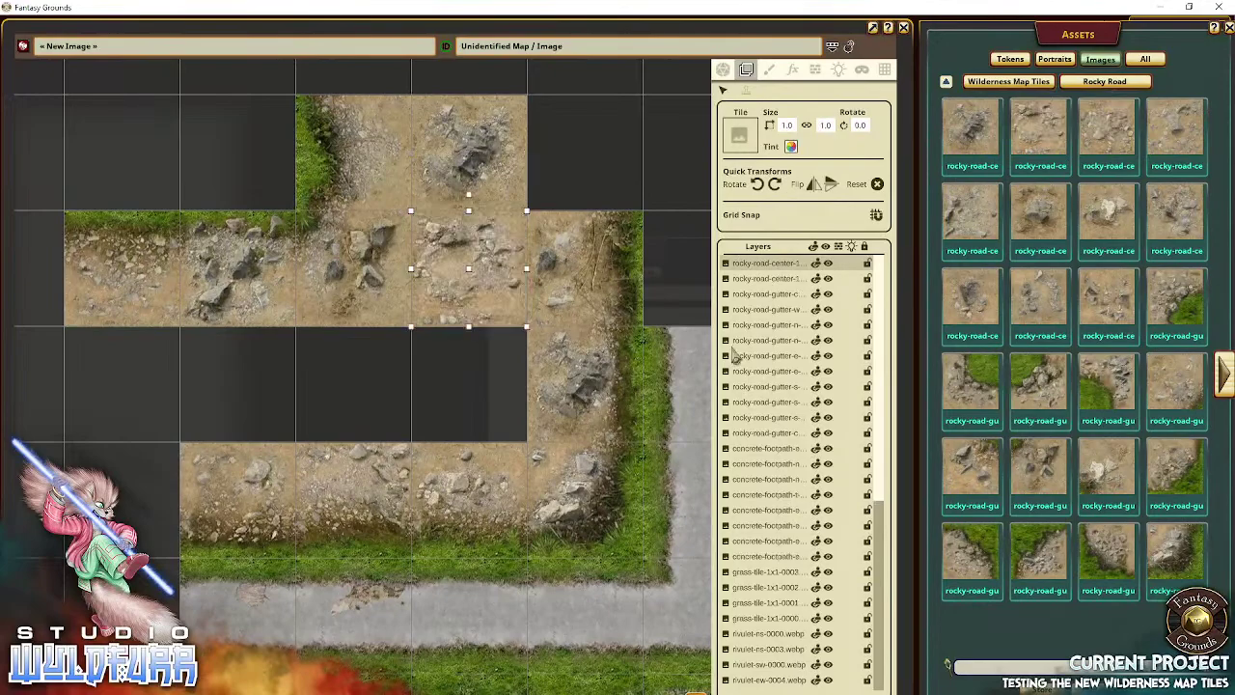
{"action": "left_click_drag", "start_coordinate": [1110, 142], "coordinate": [482, 381]}
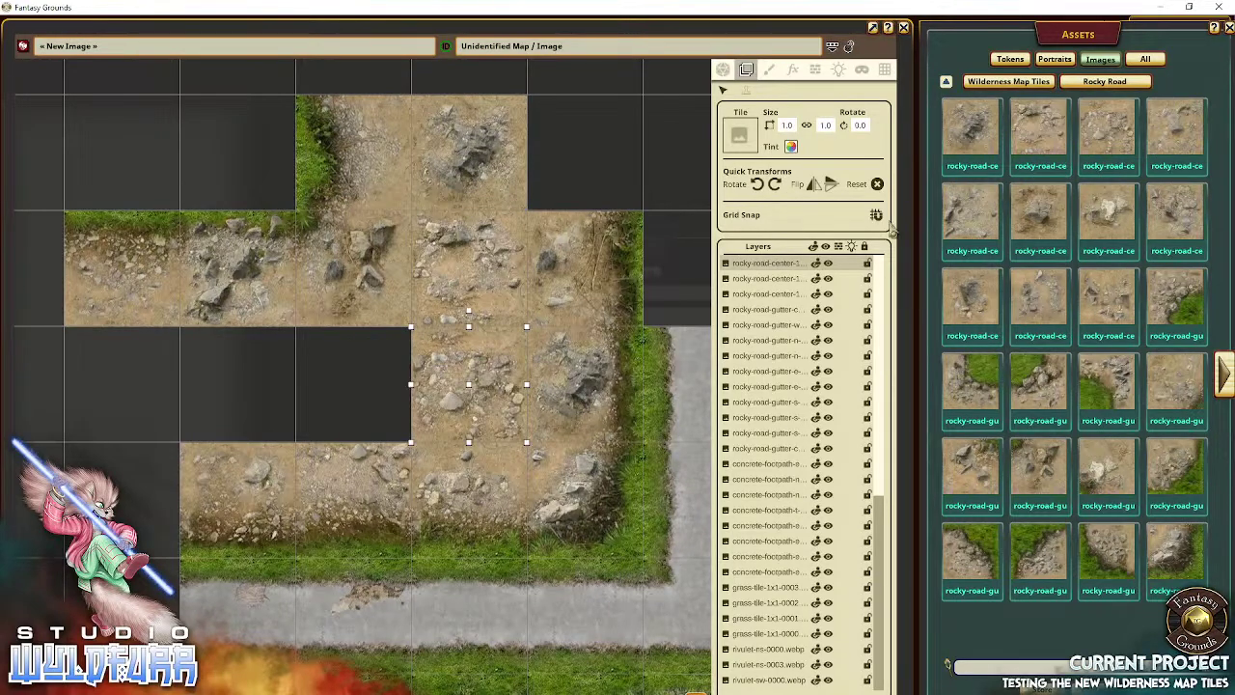
{"action": "left_click_drag", "start_coordinate": [932, 253], "coordinate": [272, 374]}
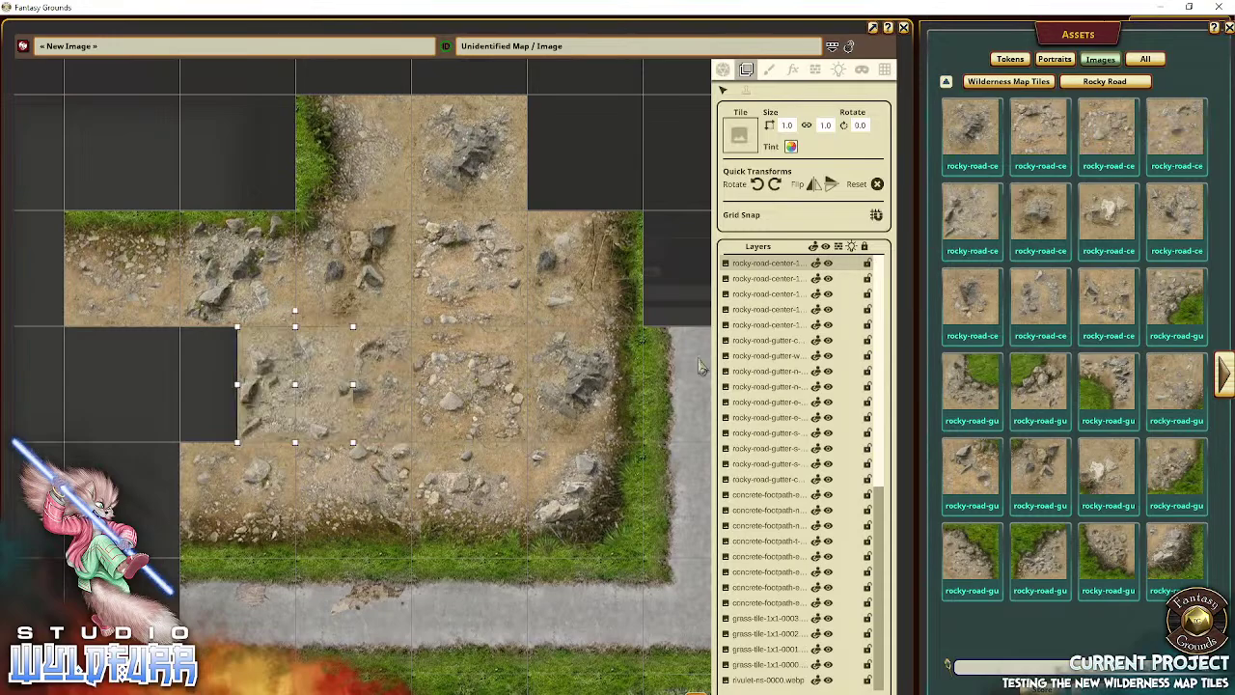
{"action": "left_click_drag", "start_coordinate": [355, 388], "coordinate": [251, 430]}
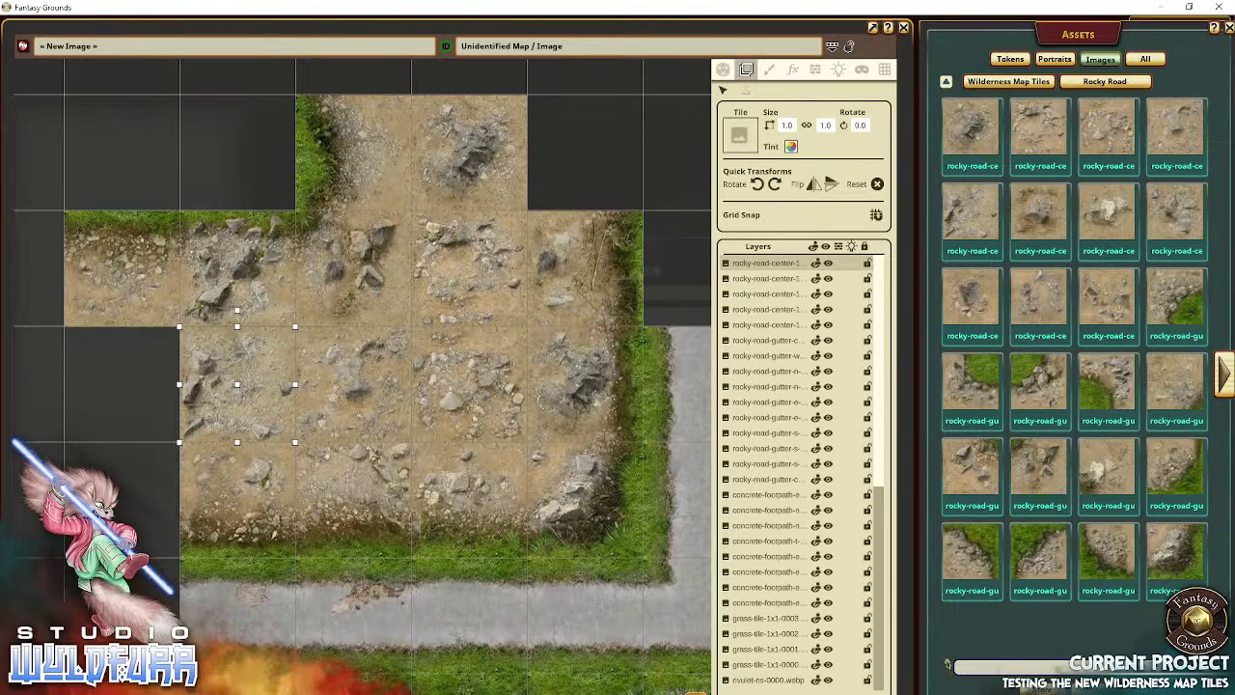
Step: Open the Plants folder of the Wilderness Map Tiles image assets
{"action": "left_click_drag", "start_coordinate": [382, 522], "coordinate": [396, 342]}
{"action": "left_click_drag", "start_coordinate": [403, 551], "coordinate": [255, 320]}
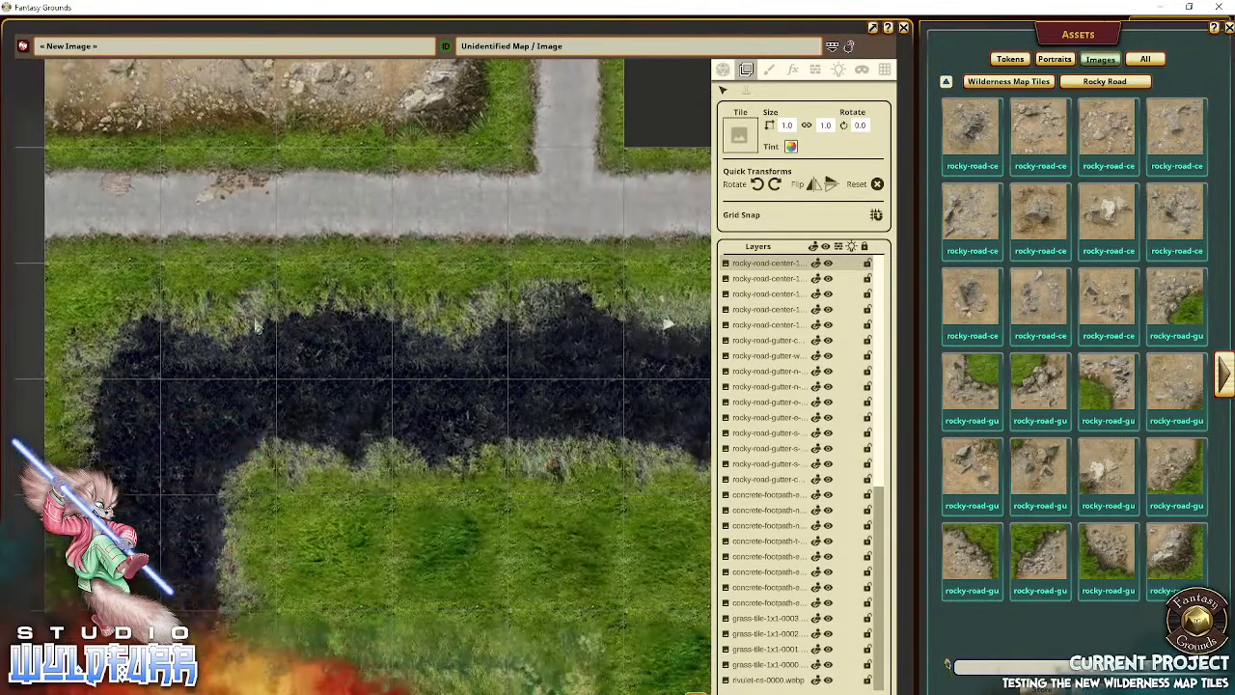
{"action": "left_click_drag", "start_coordinate": [493, 581], "coordinate": [337, 317]}
{"action": "left_click_drag", "start_coordinate": [457, 498], "coordinate": [449, 375]}
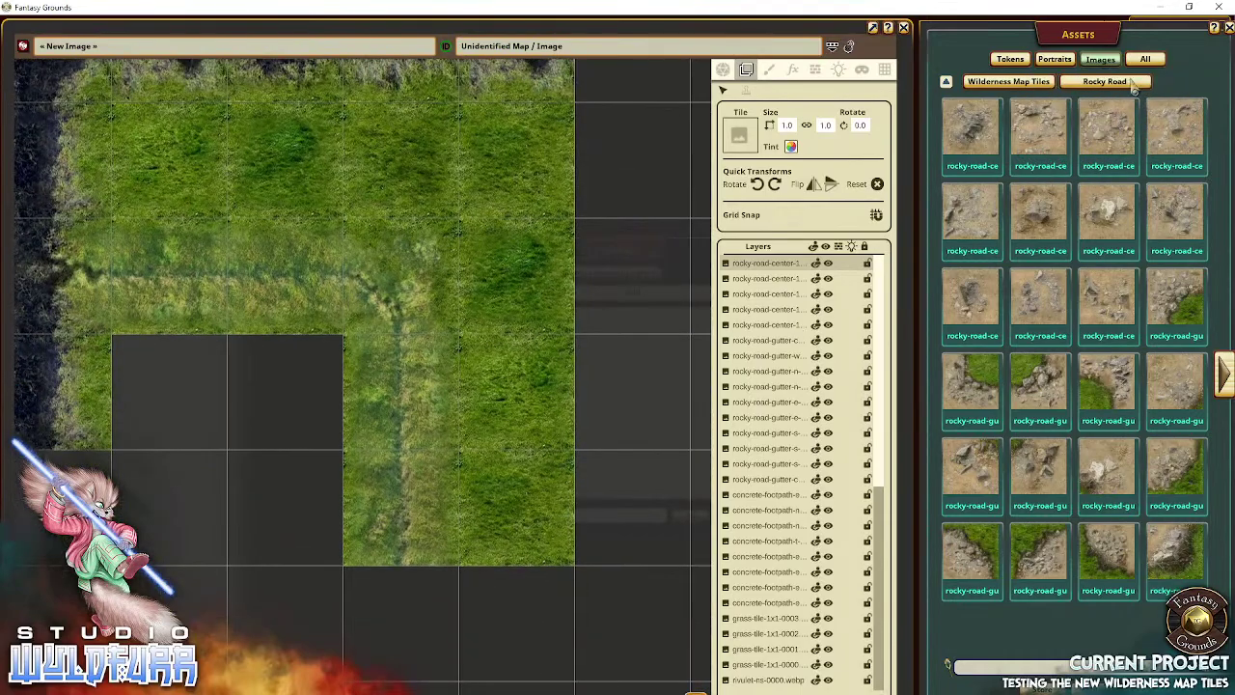
{"action": "left_click", "coordinate": [1022, 85]}
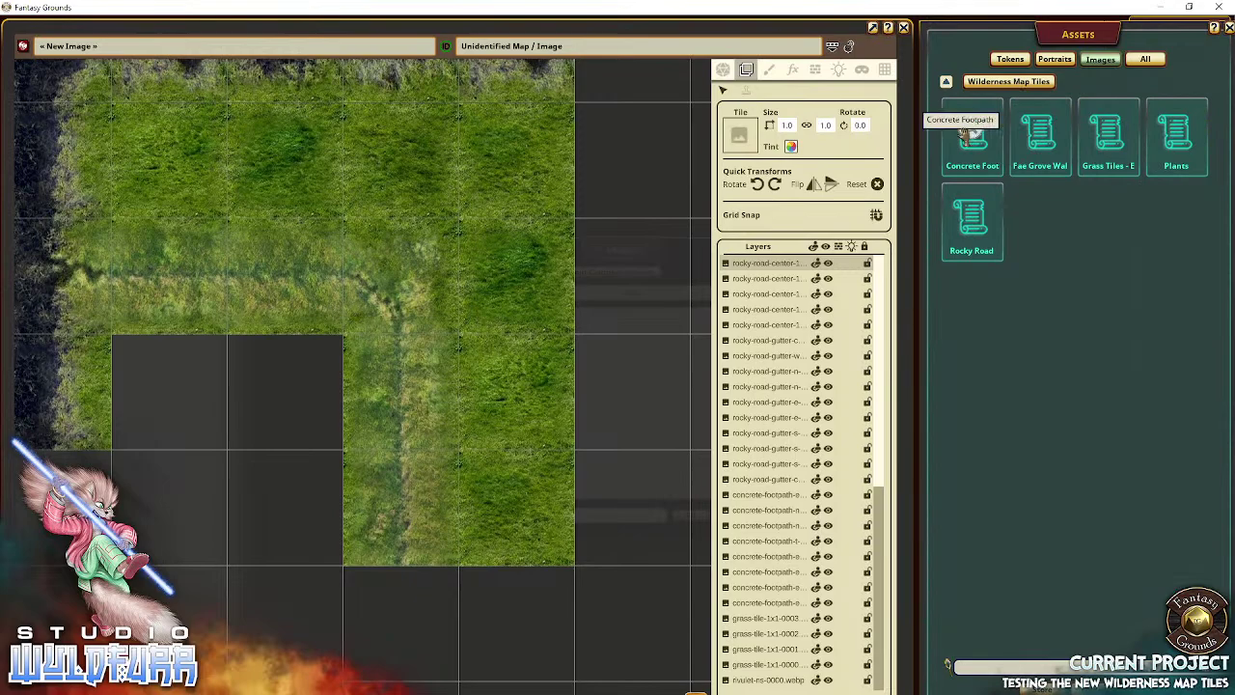
{"action": "left_click", "coordinate": [1174, 143]}
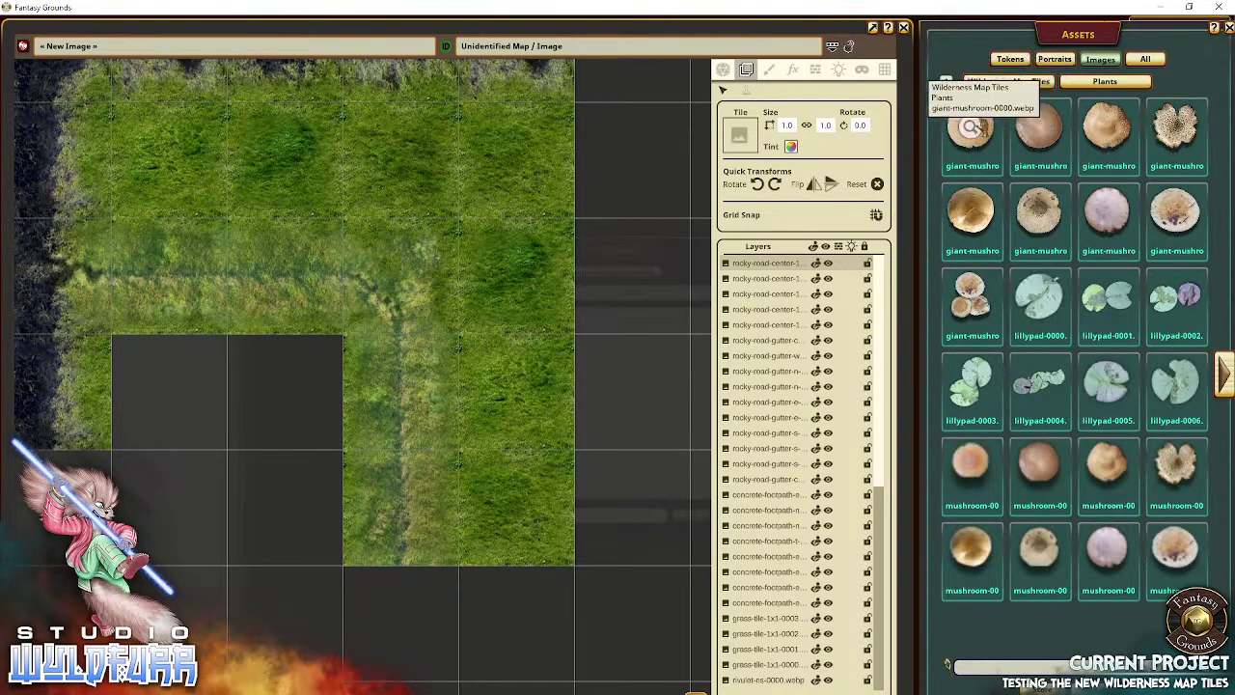
Step: Place four overlapping giant mushrooms across the canal bend and grass, including giant-mushroom-0000, 0001 and 0002
{"action": "left_click_drag", "start_coordinate": [973, 133], "coordinate": [389, 258]}
{"action": "left_click_drag", "start_coordinate": [461, 319], "coordinate": [318, 295]}
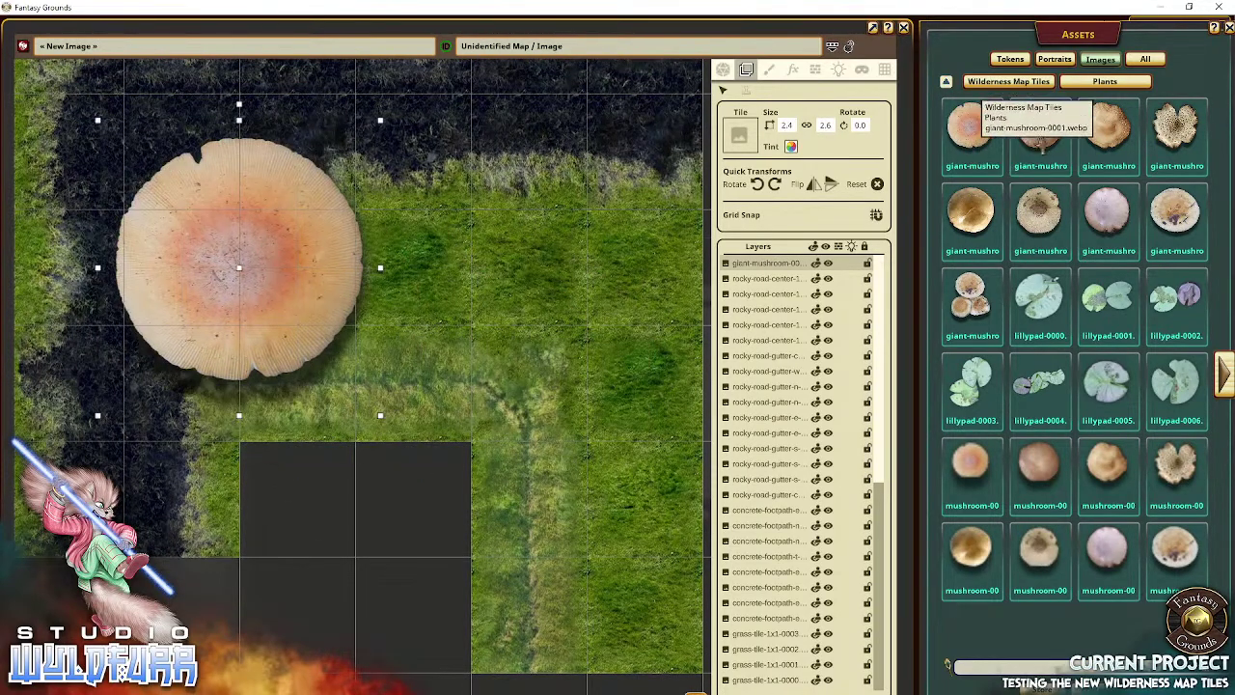
{"action": "left_click_drag", "start_coordinate": [1040, 128], "coordinate": [539, 372]}
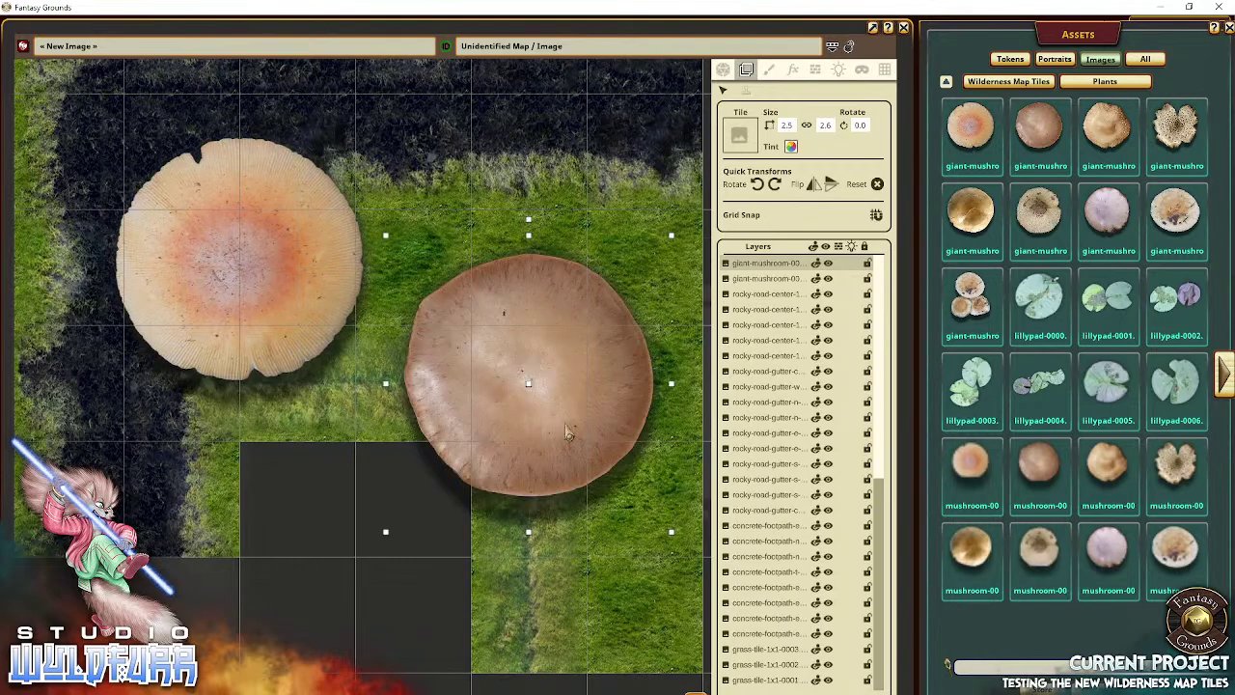
{"action": "left_click_drag", "start_coordinate": [567, 434], "coordinate": [414, 388]}
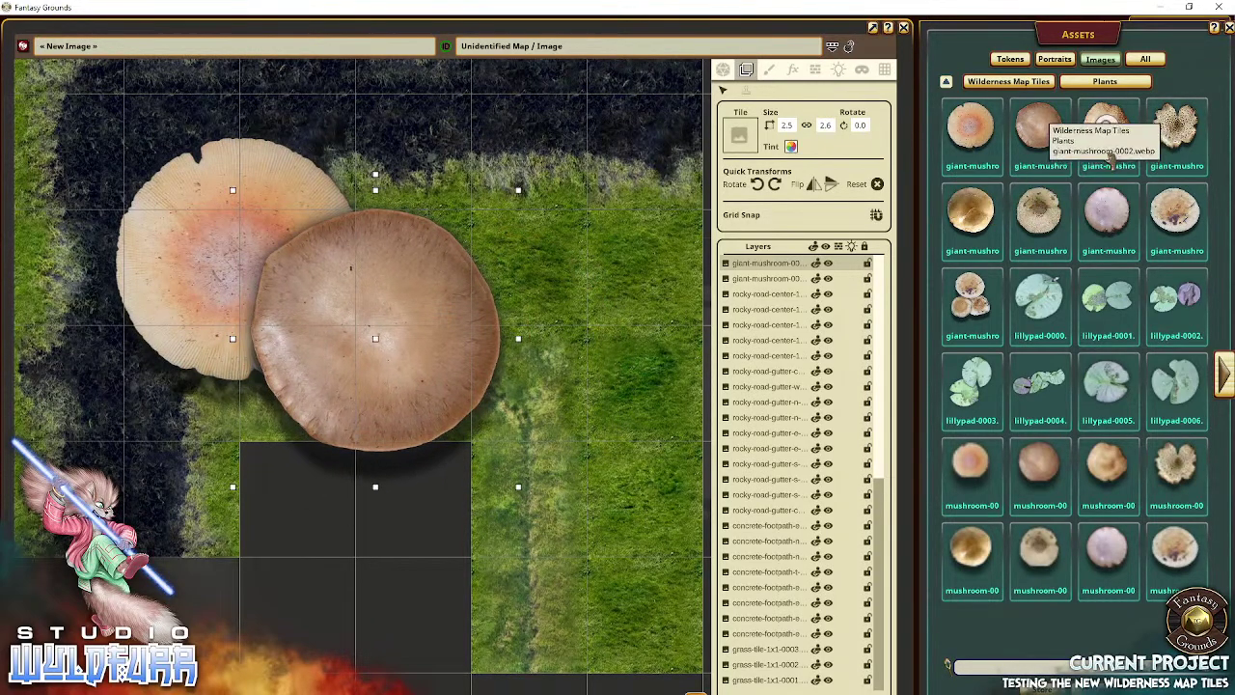
{"action": "left_click_drag", "start_coordinate": [1110, 162], "coordinate": [540, 225]}
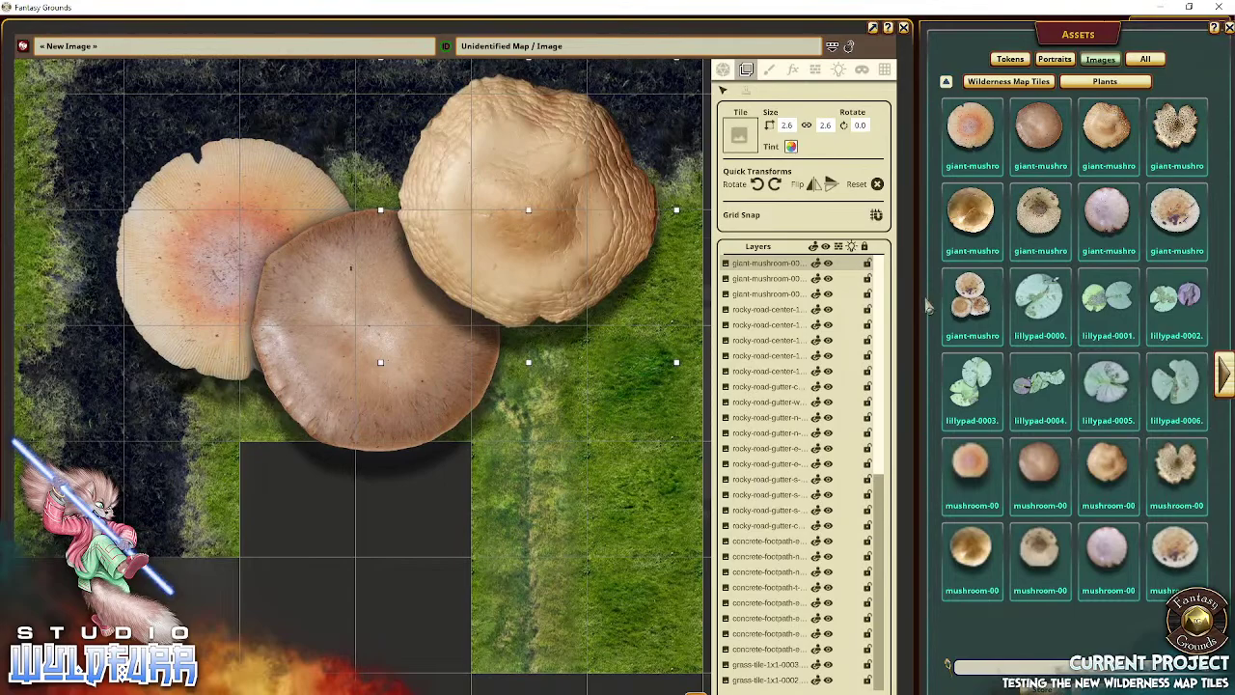
{"action": "left_click_drag", "start_coordinate": [1040, 218], "coordinate": [659, 463]}
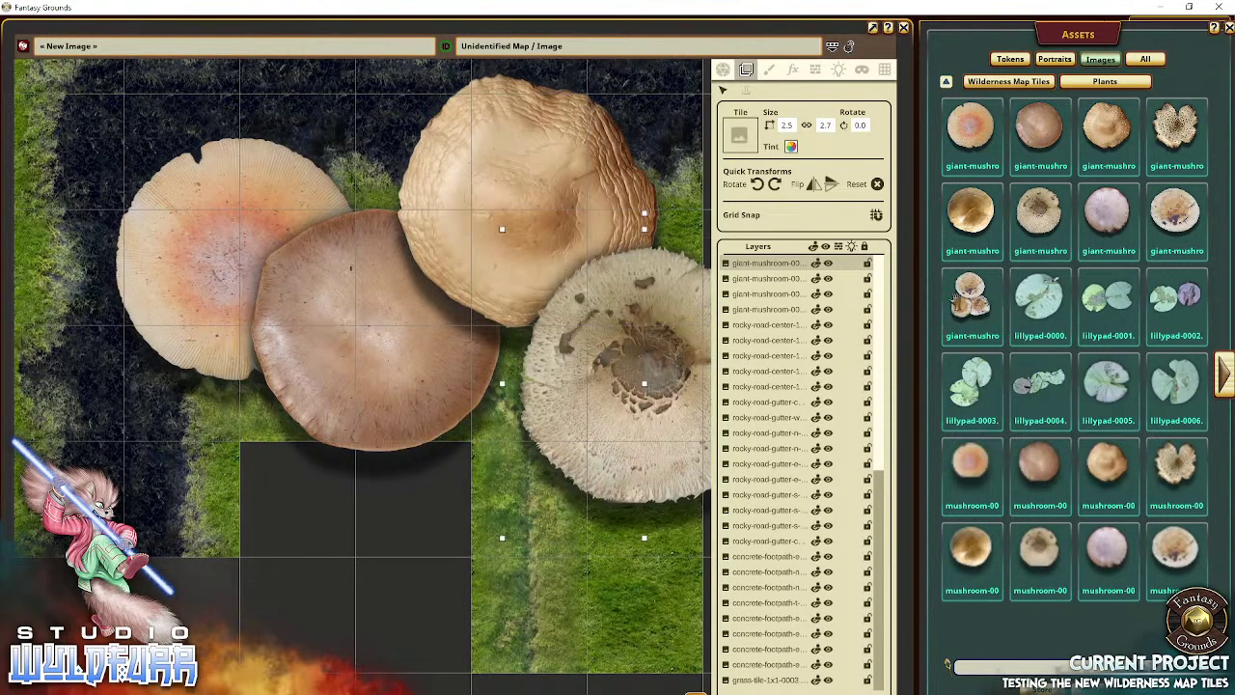
Step: Place lillypad-0000, 0001 and 0002 in the canal's north stretch, rotating 0002 to 315 degrees, and lillypad-0006 and 0003 in its west arm
{"action": "left_click_drag", "start_coordinate": [363, 397], "coordinate": [519, 524]}
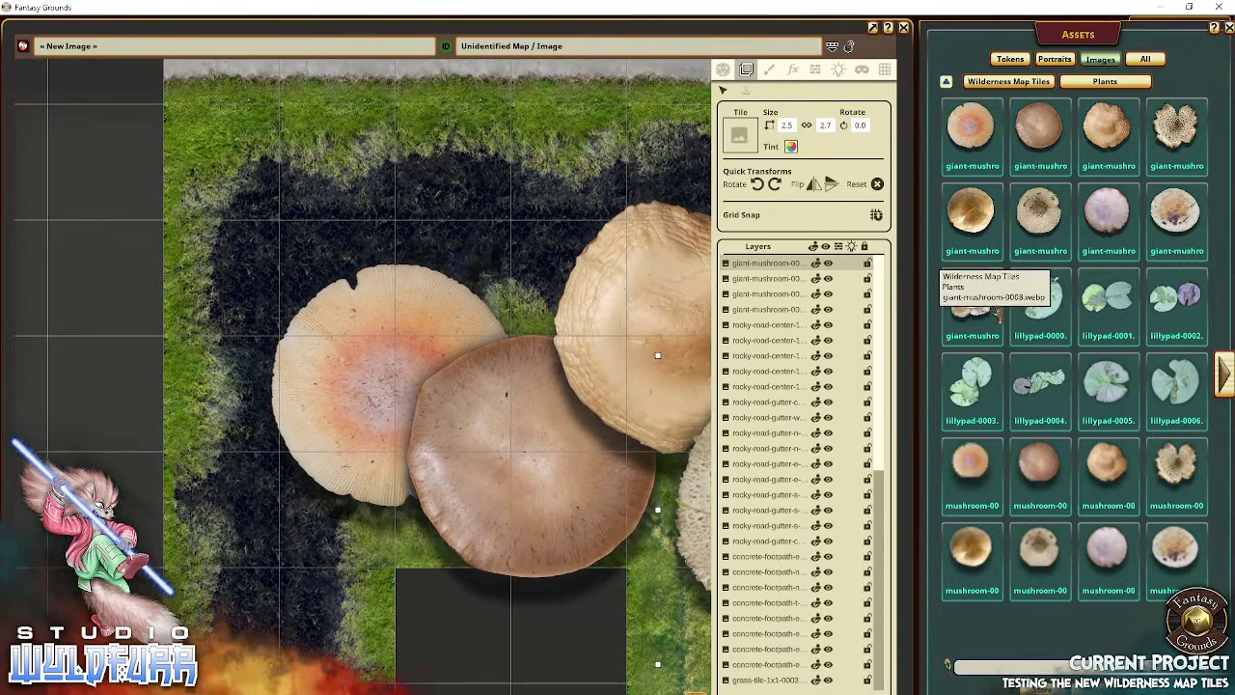
{"action": "left_click_drag", "start_coordinate": [545, 234], "coordinate": [510, 221]}
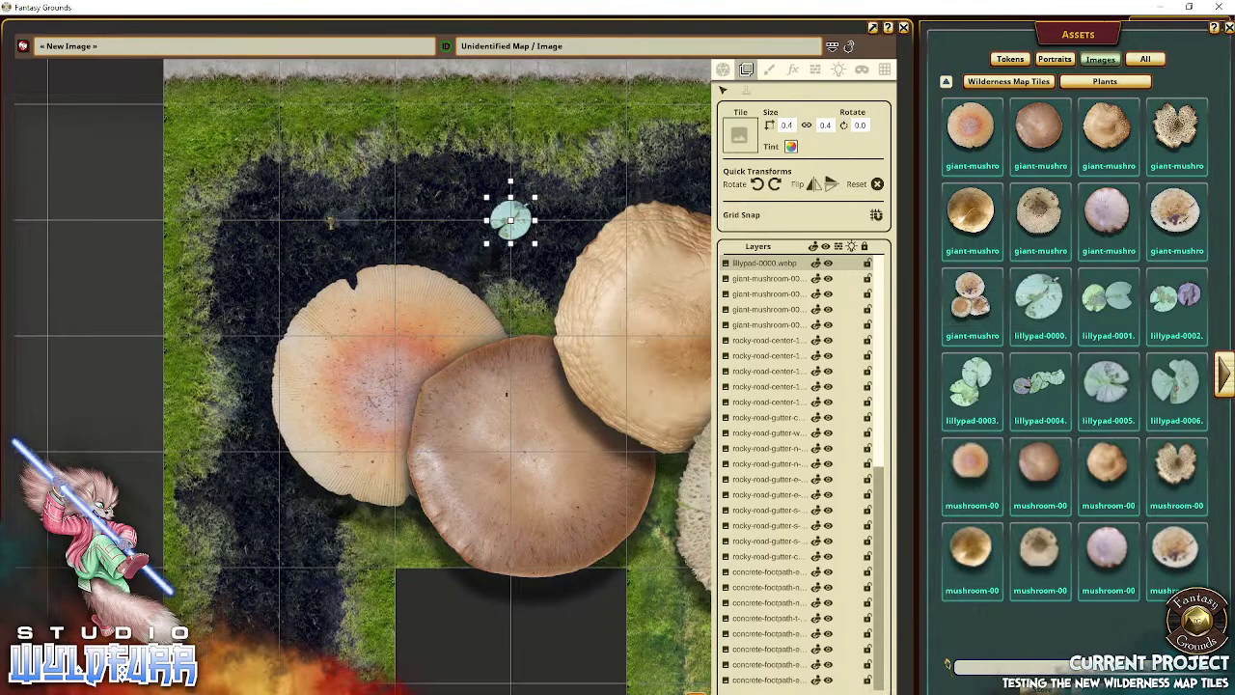
{"action": "left_click_drag", "start_coordinate": [280, 234], "coordinate": [312, 264]}
{"action": "left_click_drag", "start_coordinate": [1176, 309], "coordinate": [456, 240]}
{"action": "left_click_drag", "start_coordinate": [419, 202], "coordinate": [428, 200]}
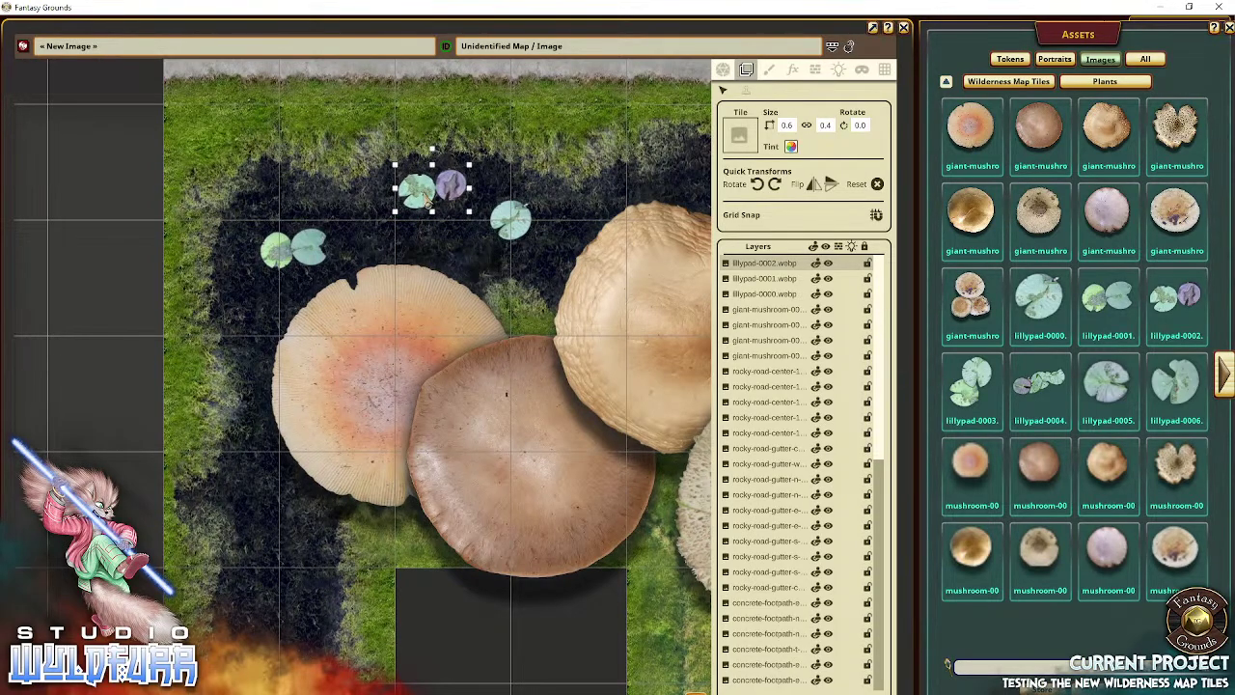
{"action": "left_click", "coordinate": [758, 185]}
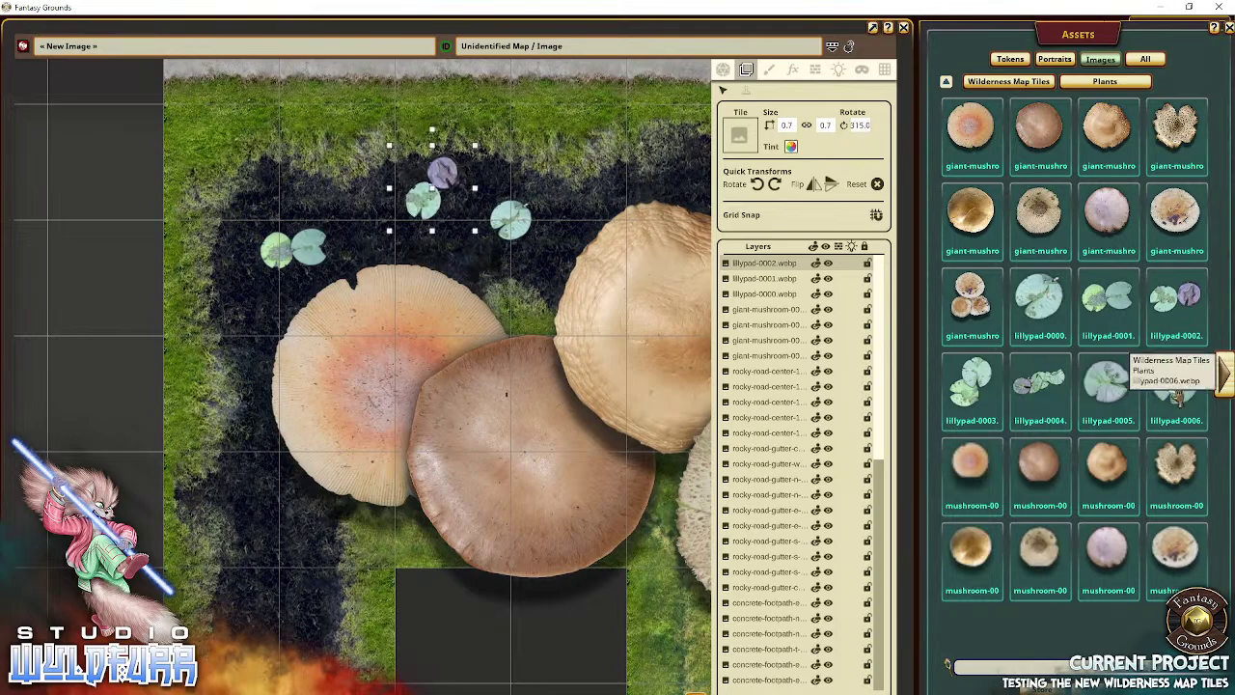
{"action": "left_click_drag", "start_coordinate": [1176, 394], "coordinate": [265, 558]}
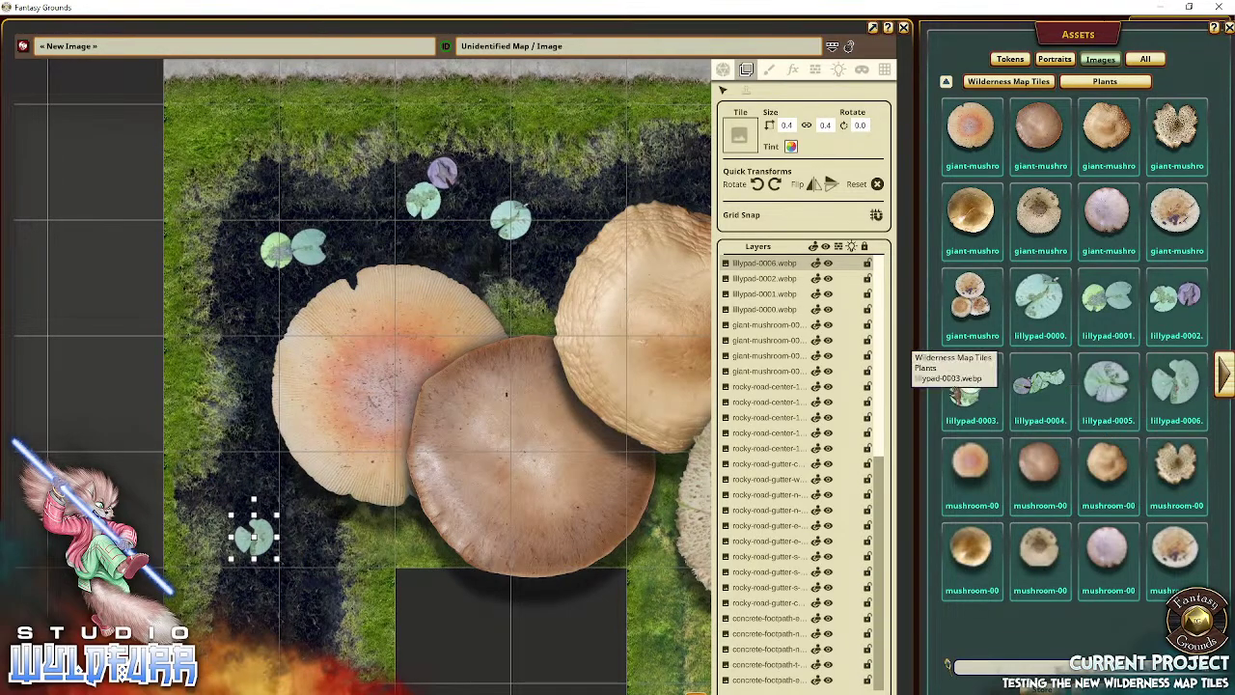
{"action": "left_click_drag", "start_coordinate": [965, 391], "coordinate": [304, 606]}
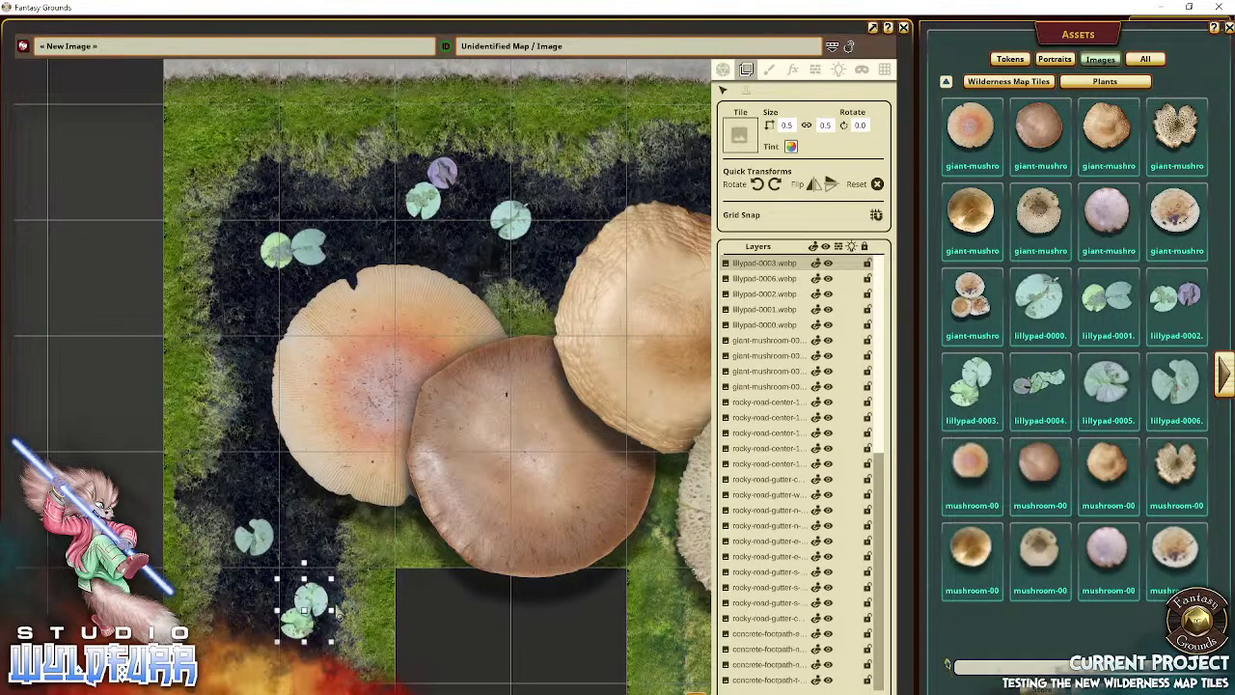
Step: Add the yellow flower plant-0000 to the map and position it on the grass bank at the canal's north-west corner
{"action": "left_click_drag", "start_coordinate": [463, 447], "coordinate": [406, 519]}
{"action": "scroll", "coordinate": [426, 397], "scroll_direction": "down", "scroll_amount": 2}
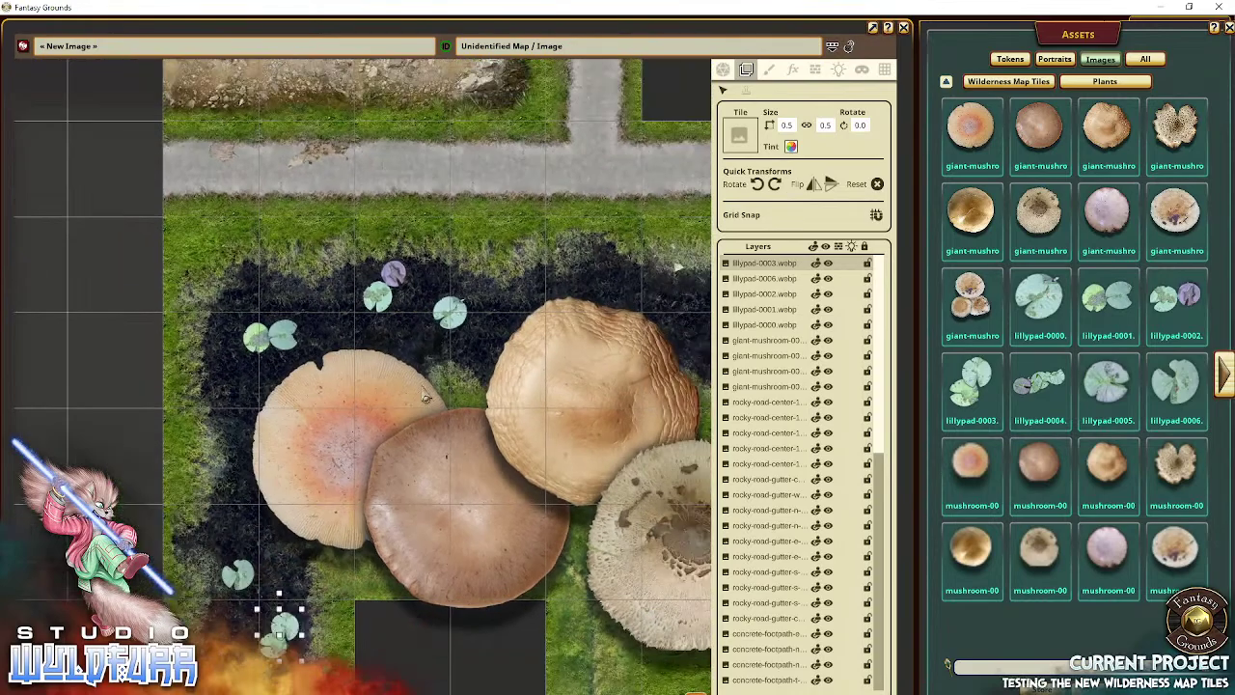
{"action": "scroll", "coordinate": [425, 397], "scroll_direction": "down", "scroll_amount": 2}
{"action": "left_click_drag", "start_coordinate": [435, 400], "coordinate": [317, 195]}
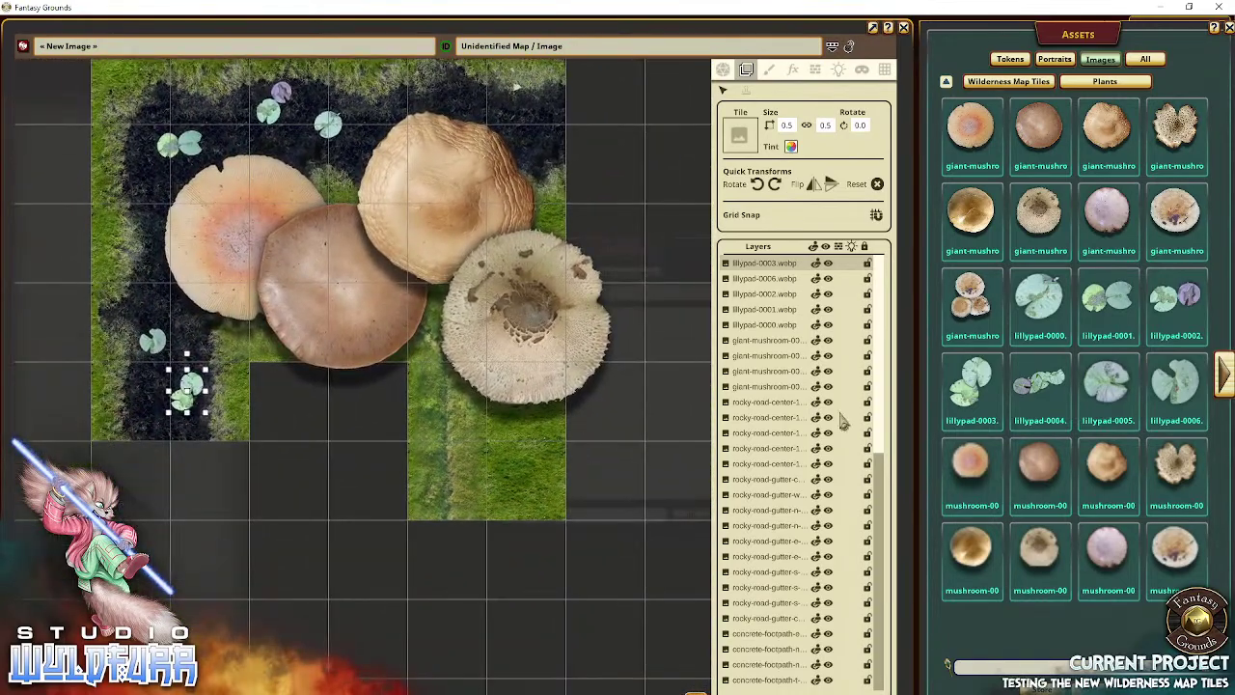
{"action": "left_click", "coordinate": [1222, 365]}
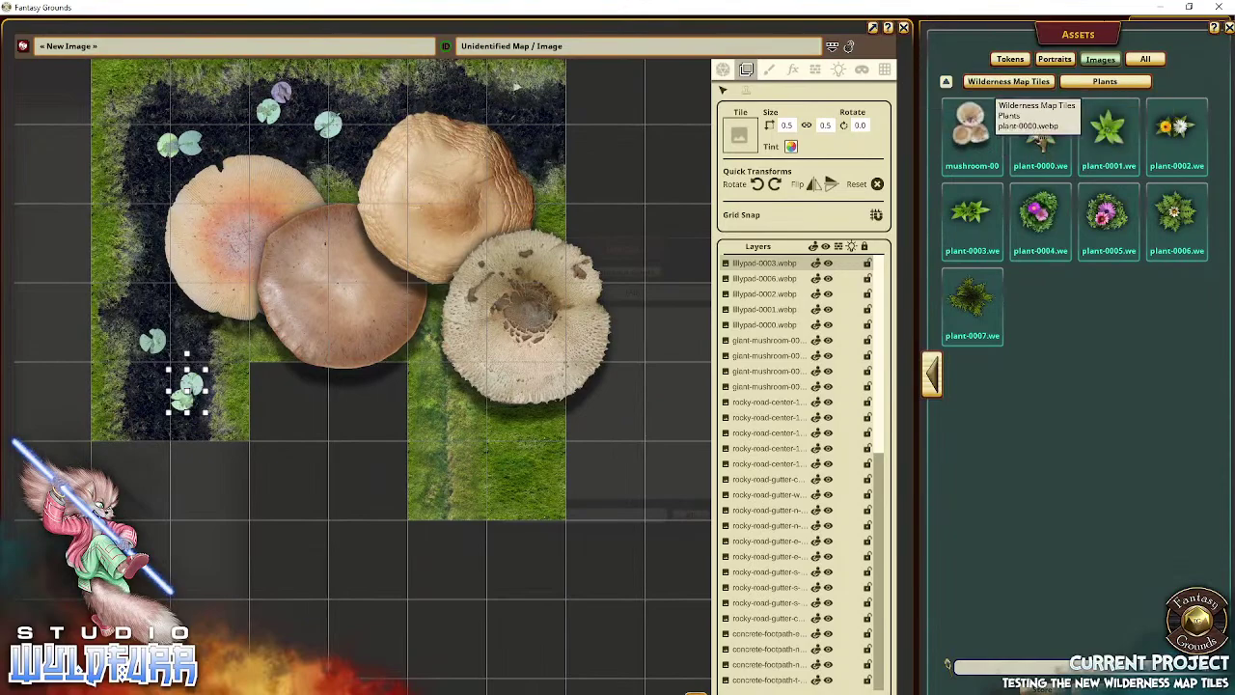
{"action": "left_click_drag", "start_coordinate": [378, 455], "coordinate": [369, 443]}
{"action": "left_click_drag", "start_coordinate": [317, 352], "coordinate": [442, 556]}
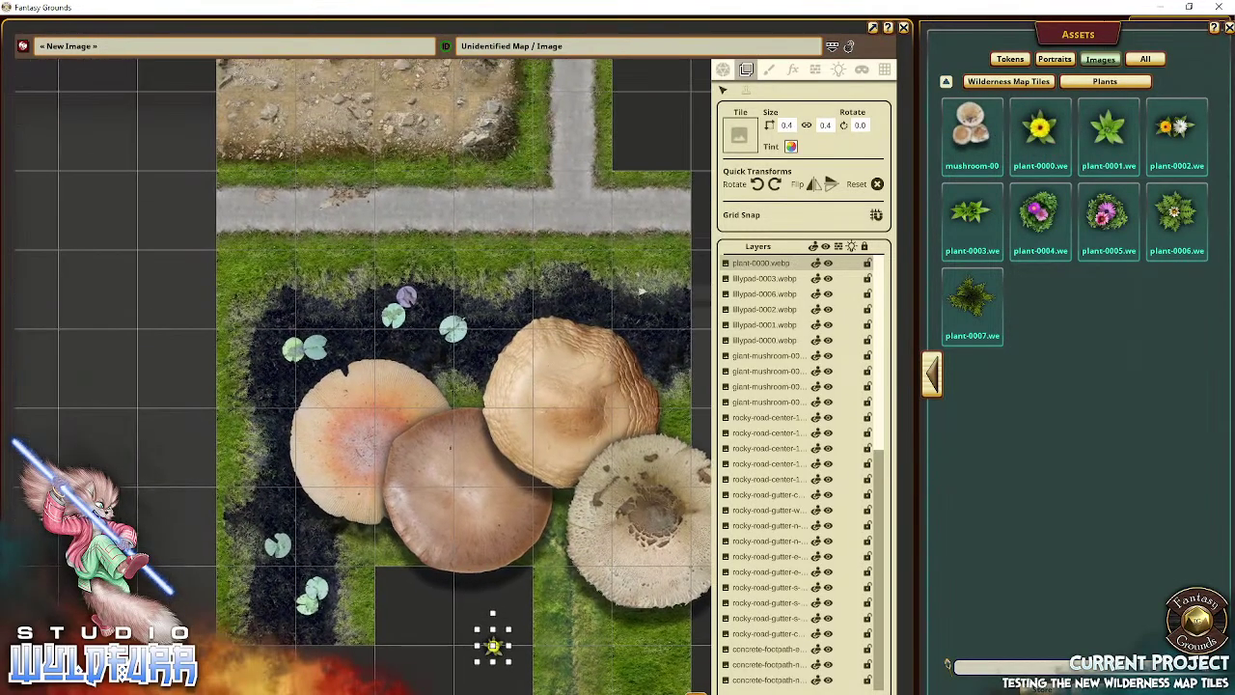
{"action": "left_click_drag", "start_coordinate": [498, 658], "coordinate": [263, 303]}
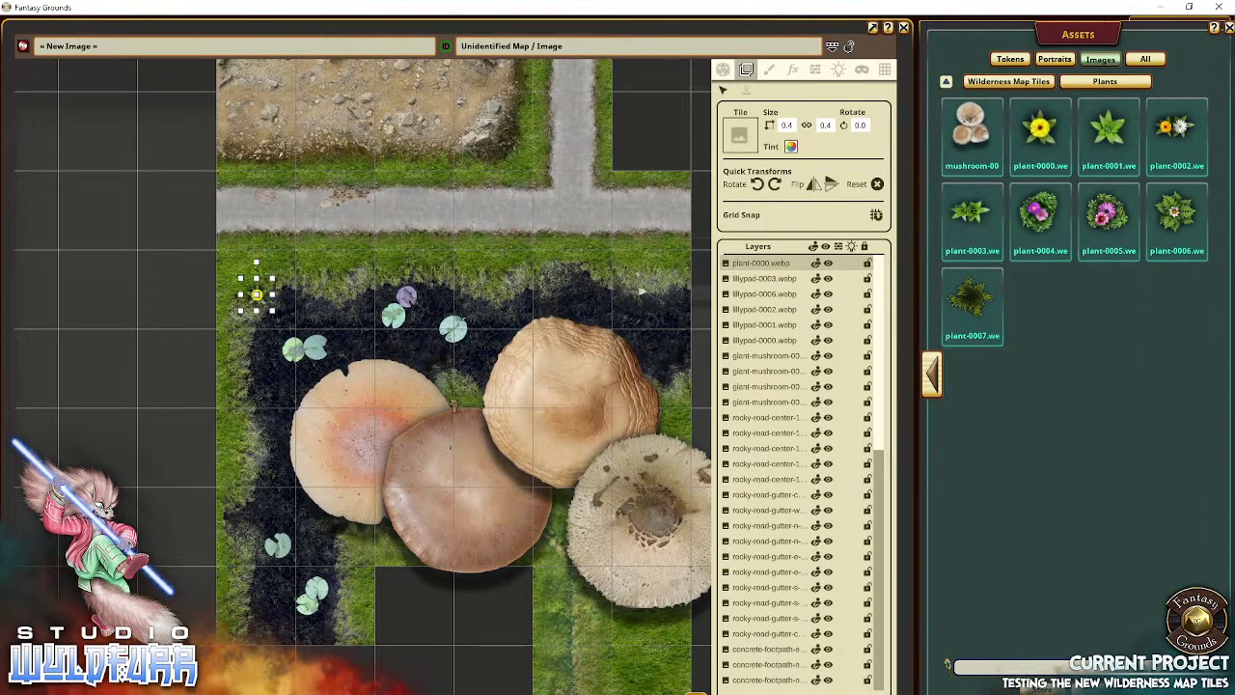
Step: Place plant-0003, plant-0005 and plant-0004 along the canal's north bank, and plant-0007 between the rocky road corner and the footpath junction
{"action": "left_click_drag", "start_coordinate": [422, 341], "coordinate": [329, 277]}
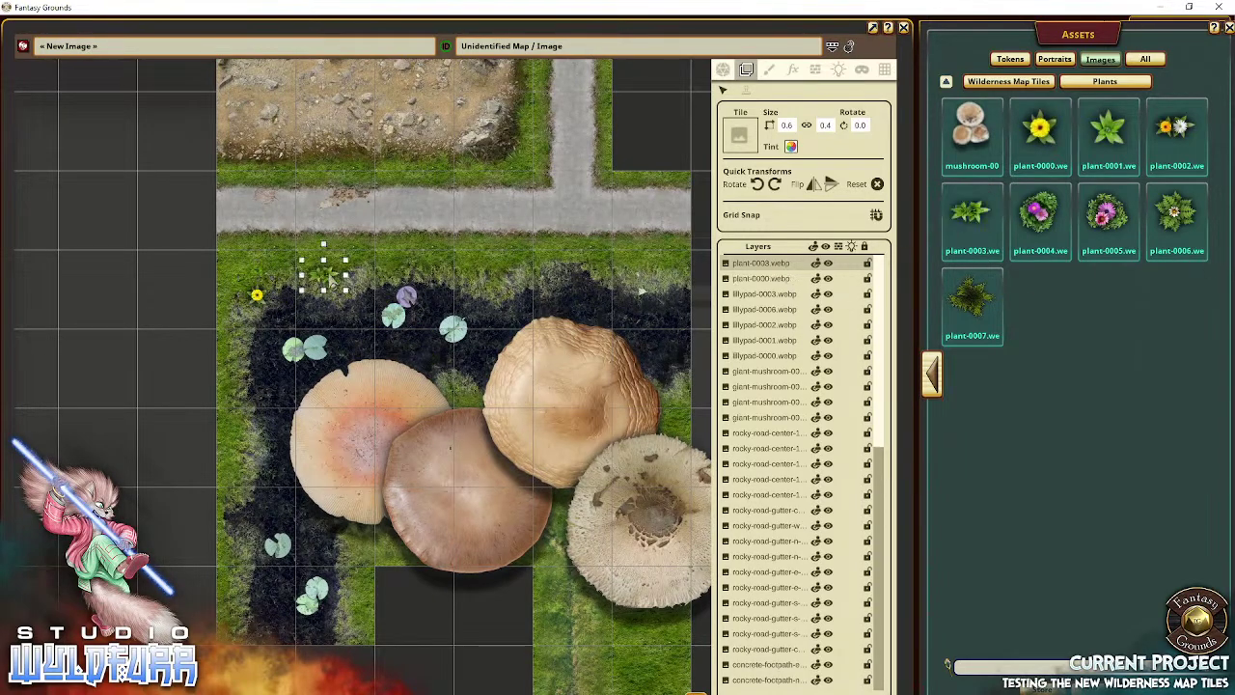
{"action": "left_click_drag", "start_coordinate": [1039, 214], "coordinate": [533, 288]}
{"action": "left_click_drag", "start_coordinate": [1122, 253], "coordinate": [479, 282]}
{"action": "left_click_drag", "start_coordinate": [988, 307], "coordinate": [789, 306]}
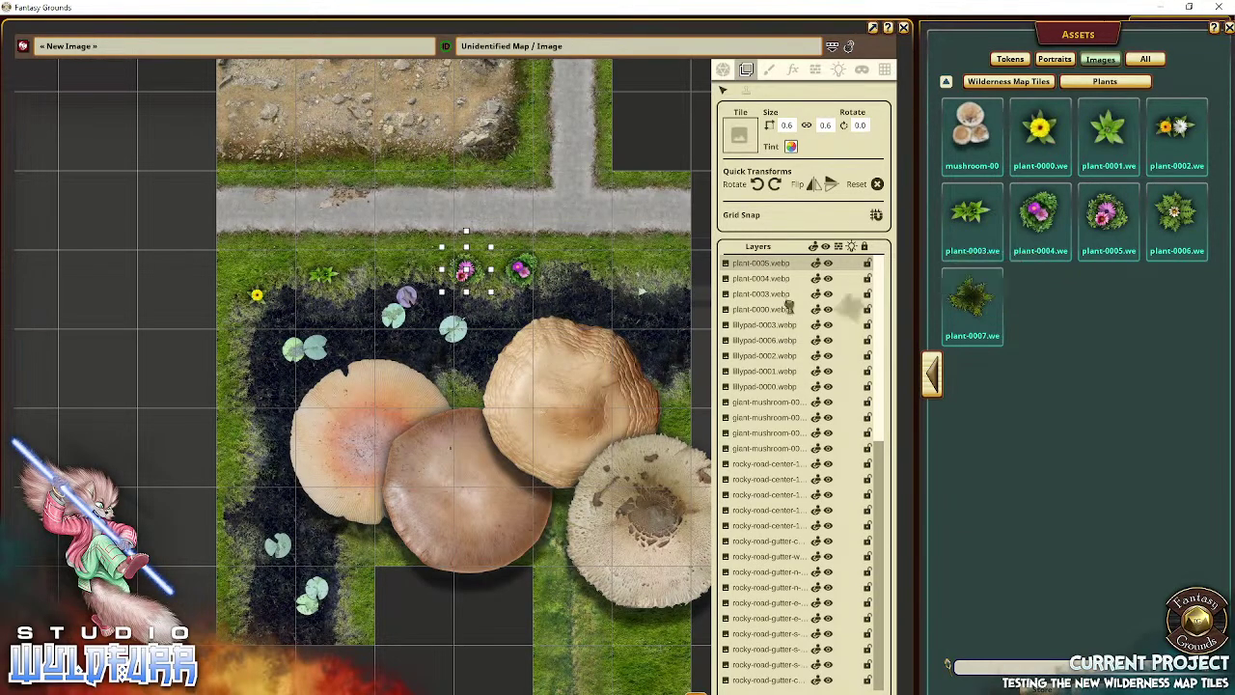
{"action": "left_click_drag", "start_coordinate": [505, 207], "coordinate": [540, 188]}
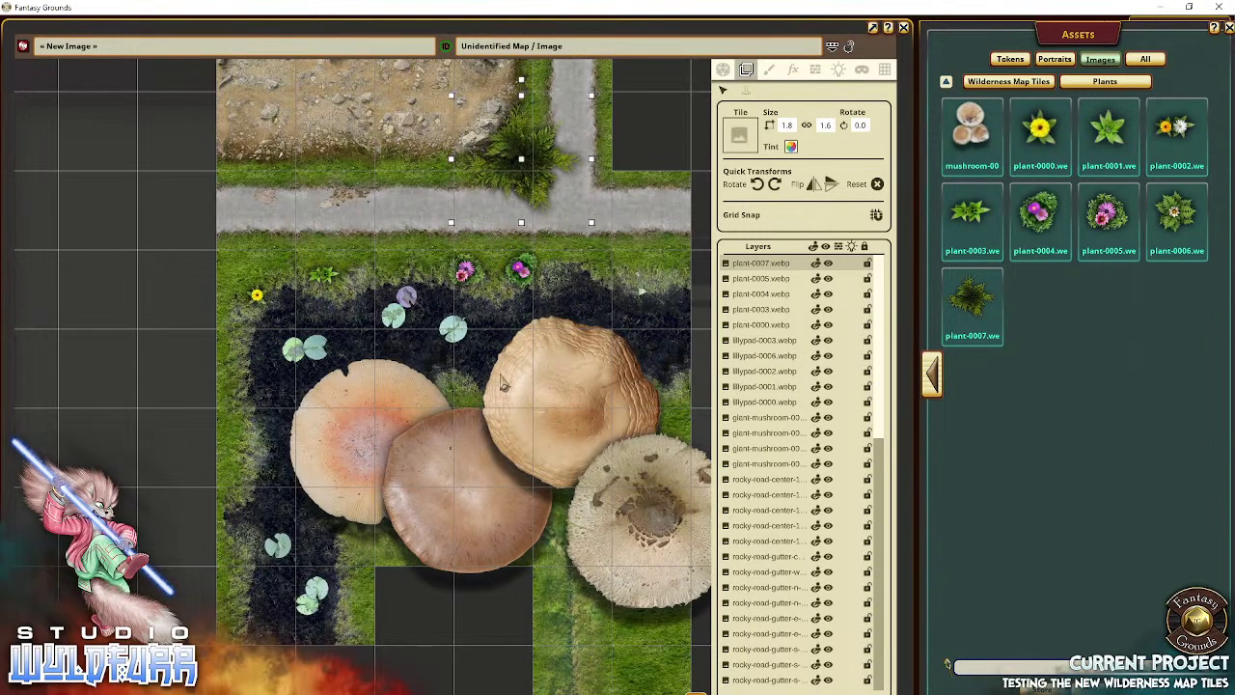
Step: Fill the empty two-by-two gap inside the rivulet bend with a 2x2 big grass area and attach big-grass-areas-3x3-0007 to the grass's east edge
{"action": "left_click_drag", "start_coordinate": [500, 376], "coordinate": [453, 354]}
{"action": "left_click_drag", "start_coordinate": [442, 283], "coordinate": [441, 205]}
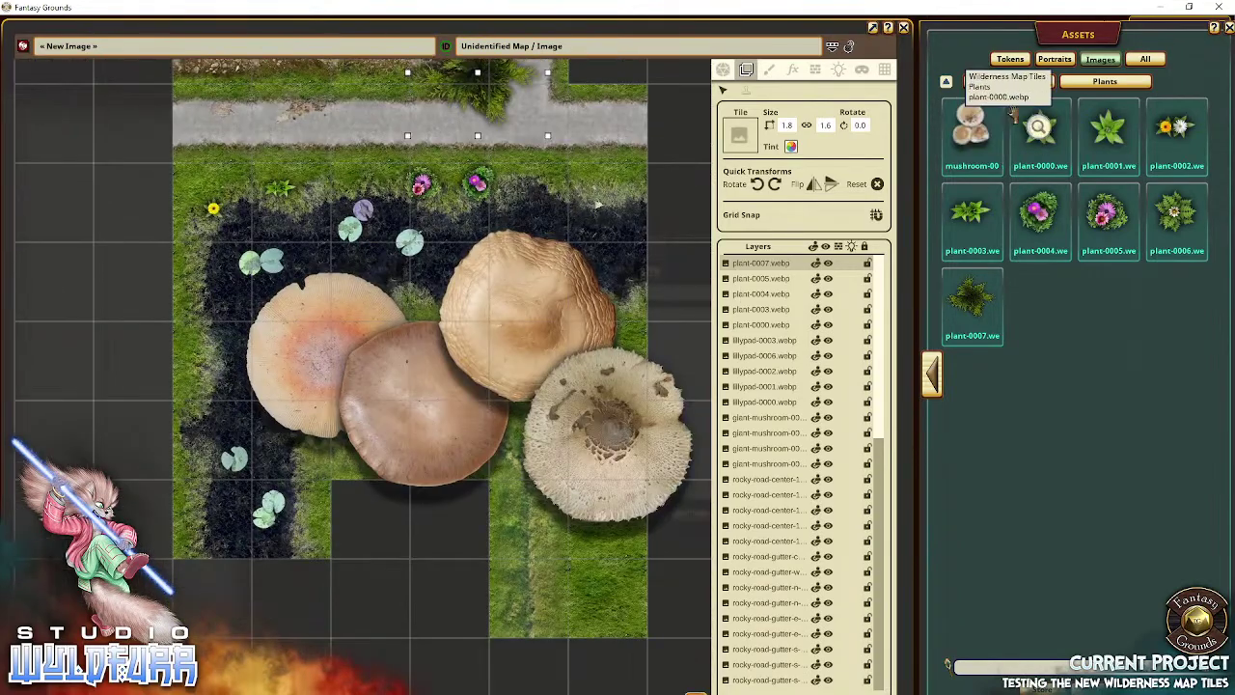
{"action": "left_click", "coordinate": [1009, 81]}
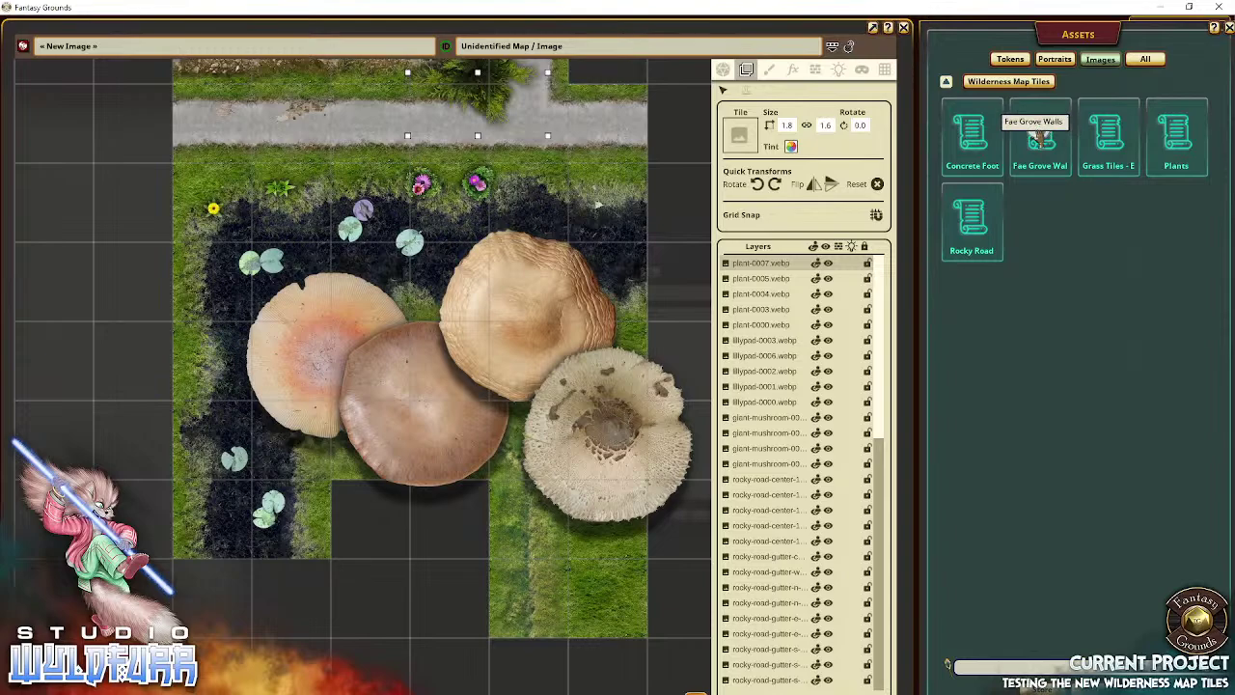
{"action": "left_click_drag", "start_coordinate": [229, 275], "coordinate": [228, 423]}
{"action": "left_click_drag", "start_coordinate": [372, 520], "coordinate": [399, 234]}
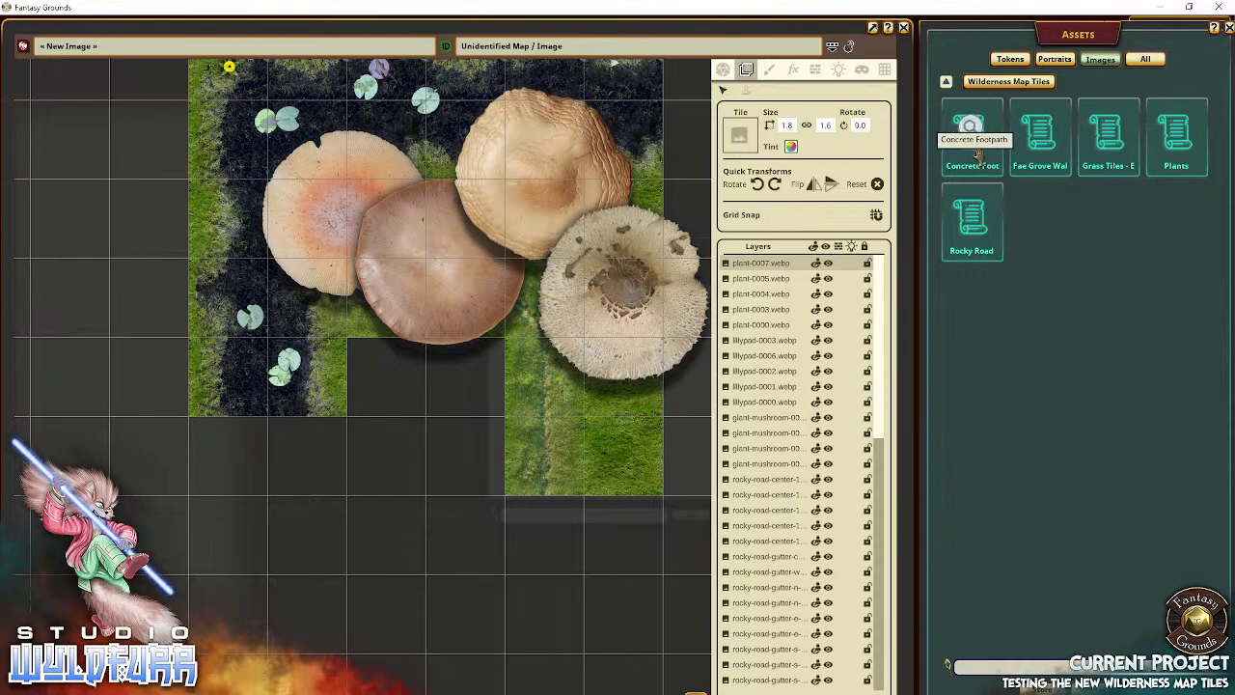
{"action": "left_click", "coordinate": [1111, 143]}
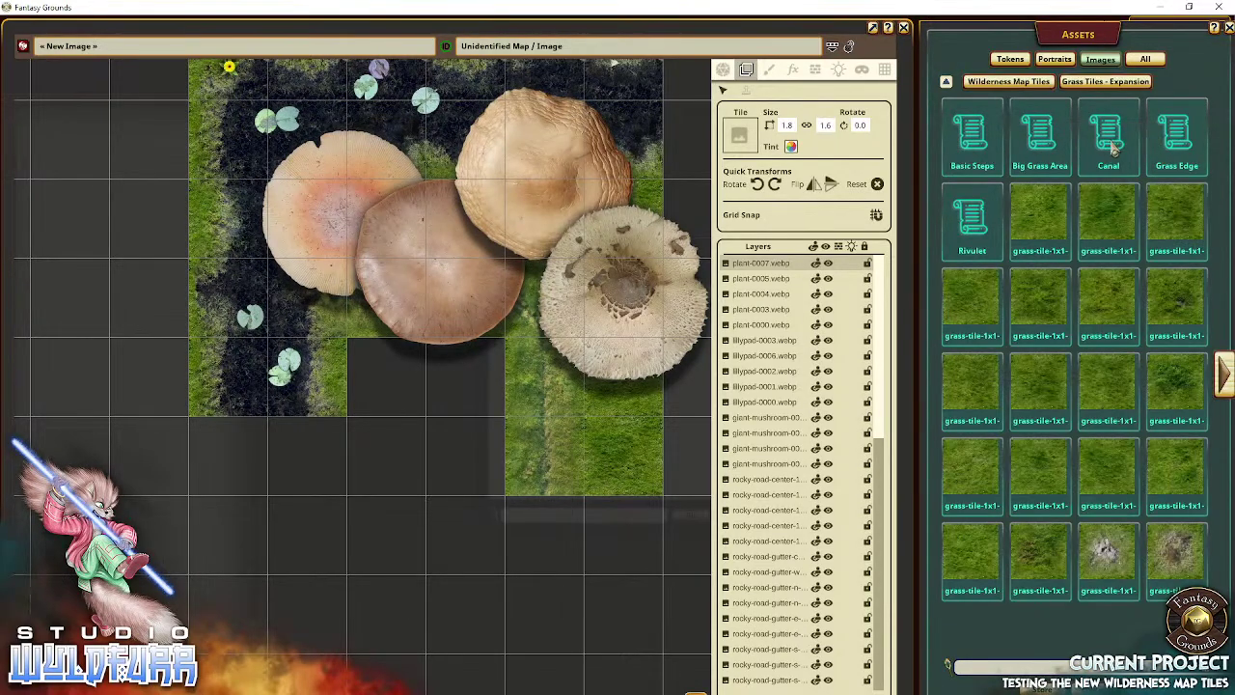
{"action": "left_click", "coordinate": [1037, 135]}
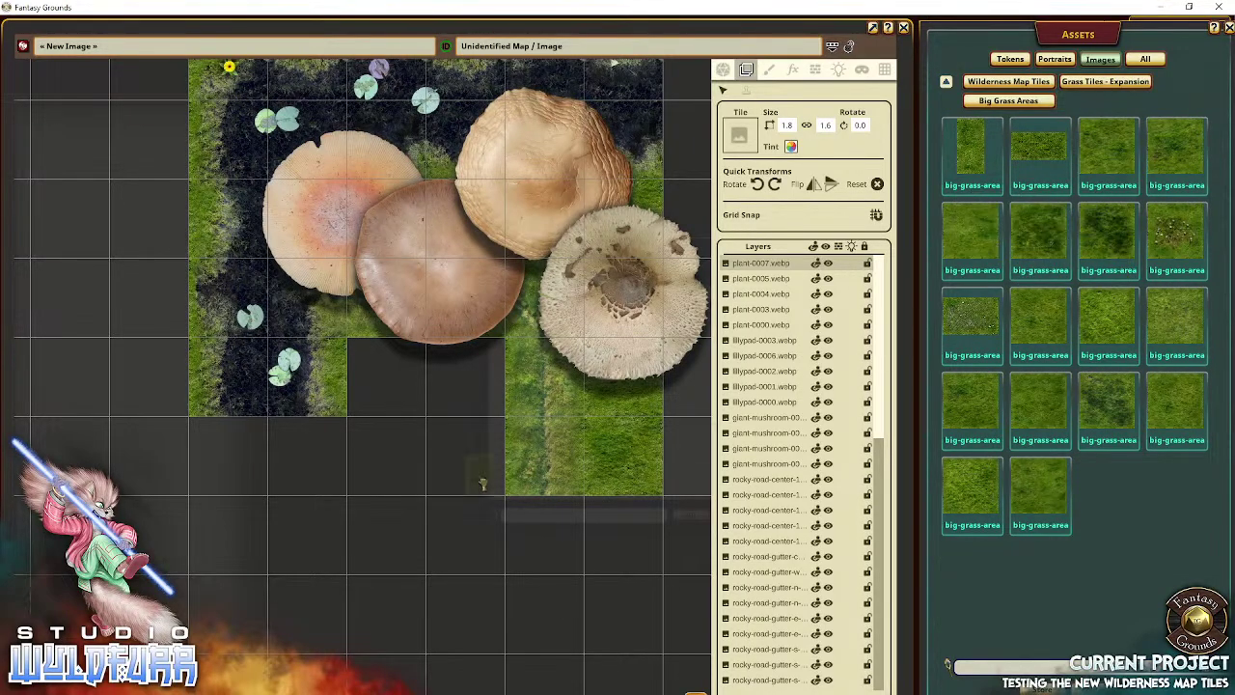
{"action": "left_click_drag", "start_coordinate": [483, 482], "coordinate": [434, 424]}
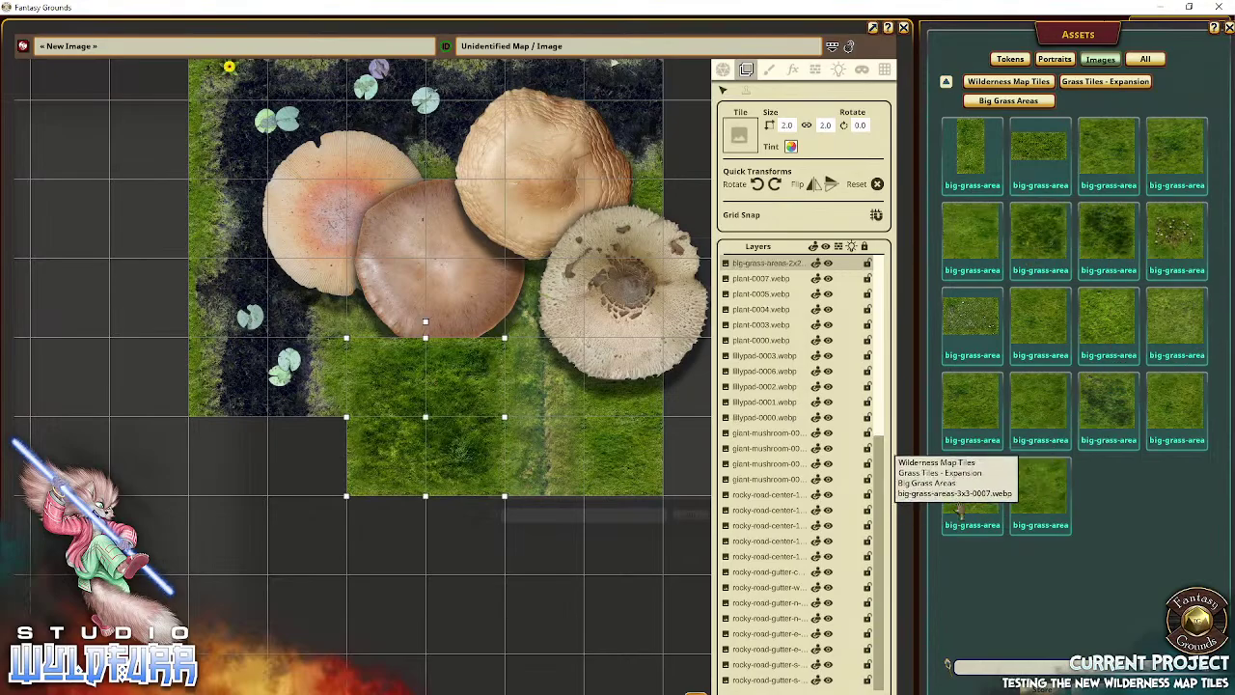
{"action": "left_click_drag", "start_coordinate": [962, 510], "coordinate": [206, 550]}
{"action": "left_click_drag", "start_coordinate": [224, 634], "coordinate": [567, 393]}
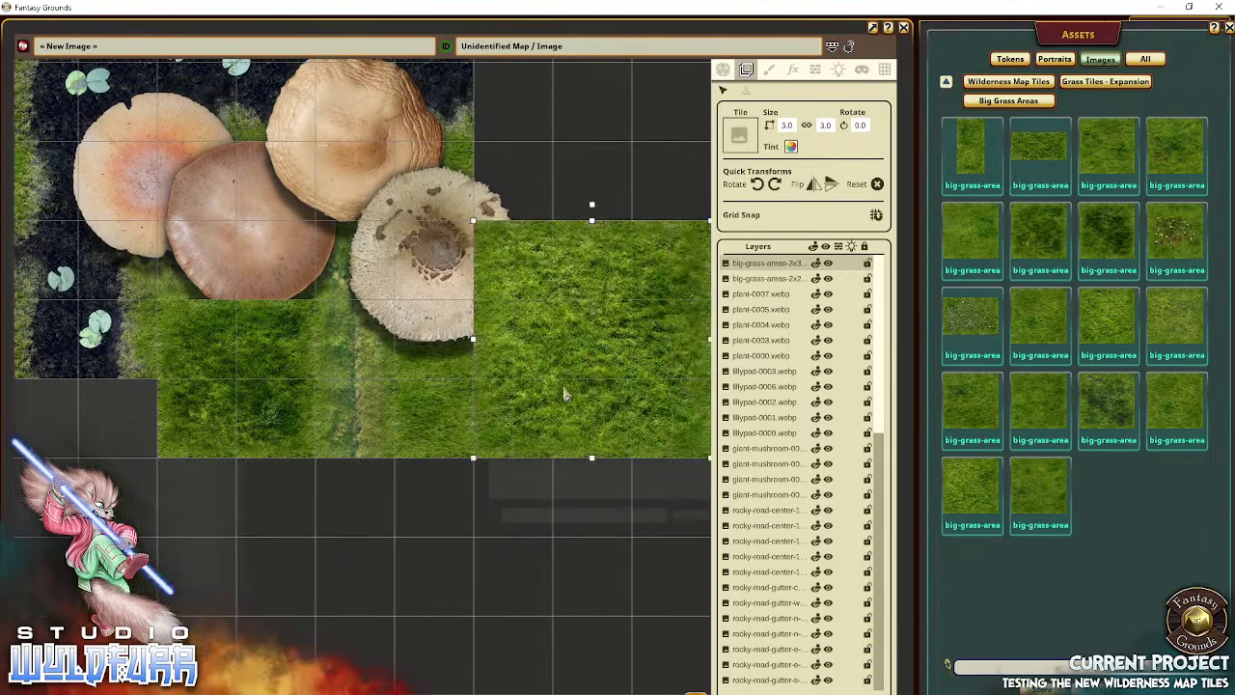
Step: Delete all four giant mushrooms from the map
{"action": "left_click", "coordinate": [417, 296]}
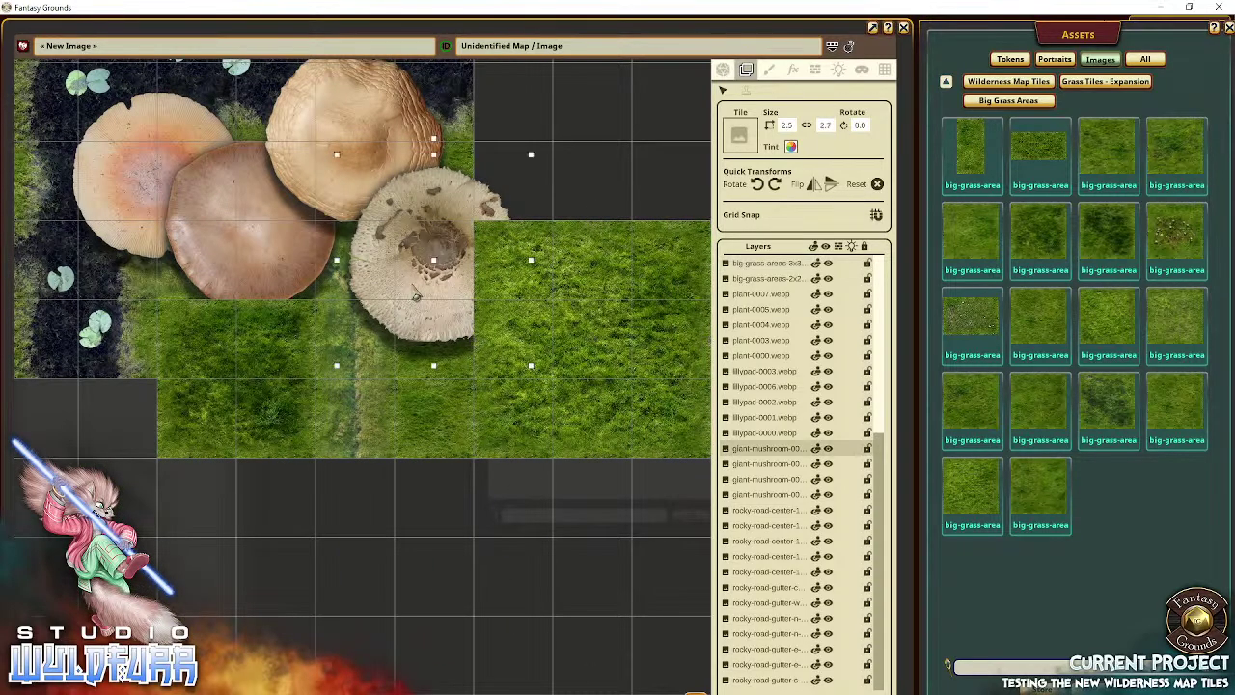
{"action": "key", "text": "Delete"}
{"action": "key", "text": "Delete"}
{"action": "key", "text": "Delete"}
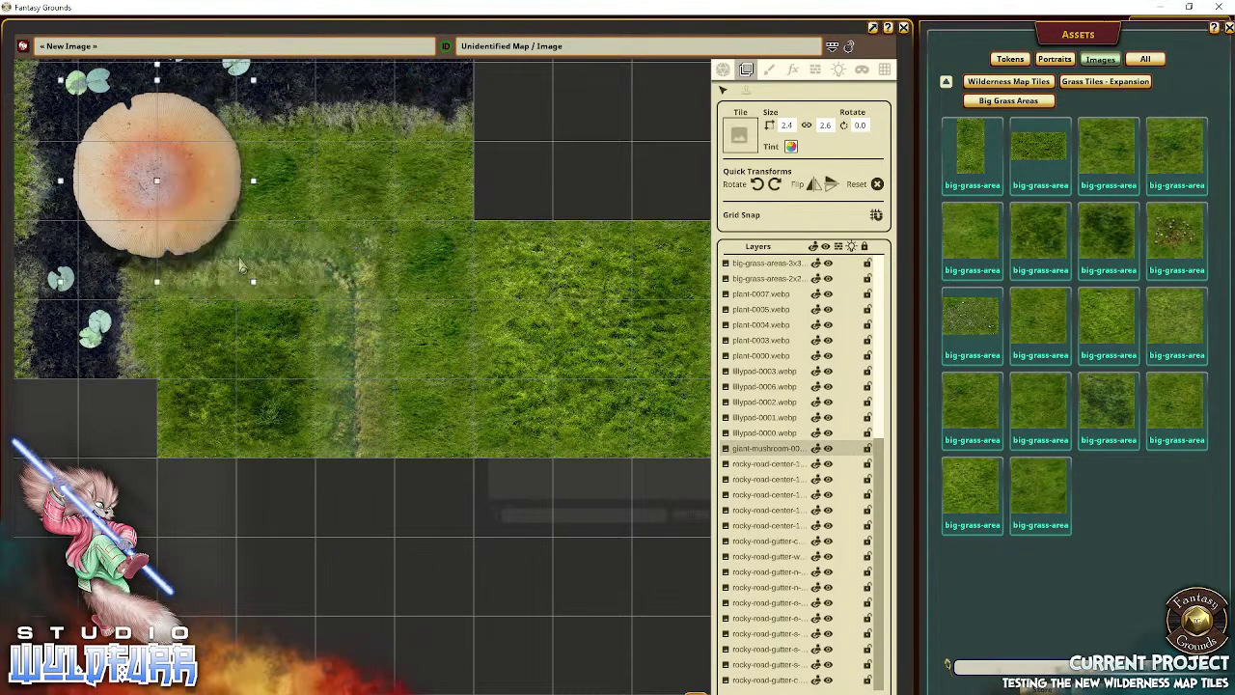
{"action": "key", "text": "Delete"}
{"action": "left_click_drag", "start_coordinate": [140, 179], "coordinate": [328, 360]}
{"action": "left_click_drag", "start_coordinate": [357, 412], "coordinate": [420, 299]}
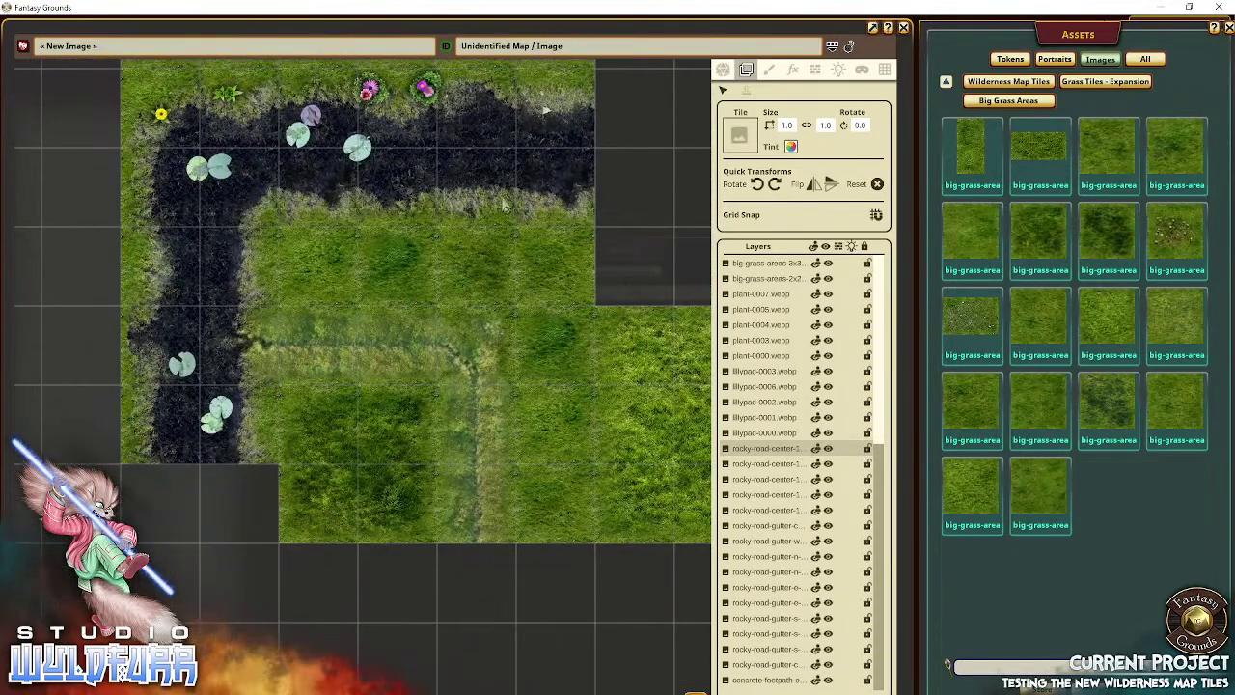
{"action": "left_click_drag", "start_coordinate": [505, 206], "coordinate": [557, 337]}
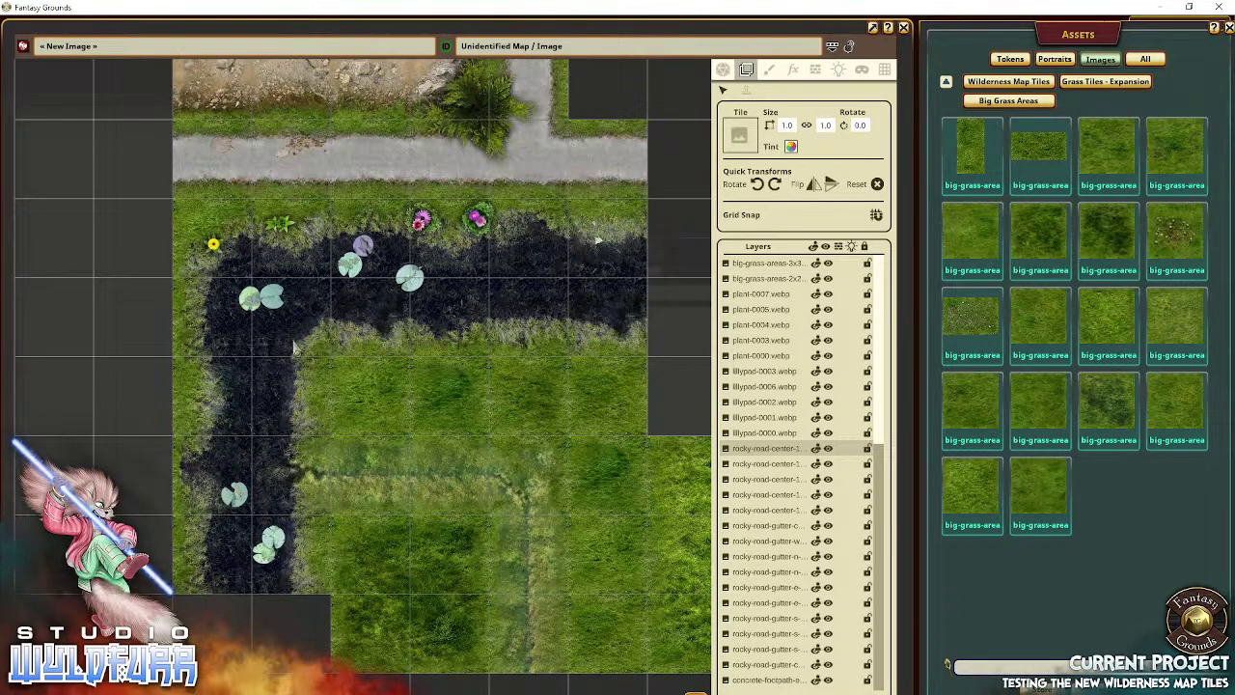
{"action": "left_click_drag", "start_coordinate": [645, 391], "coordinate": [408, 491]}
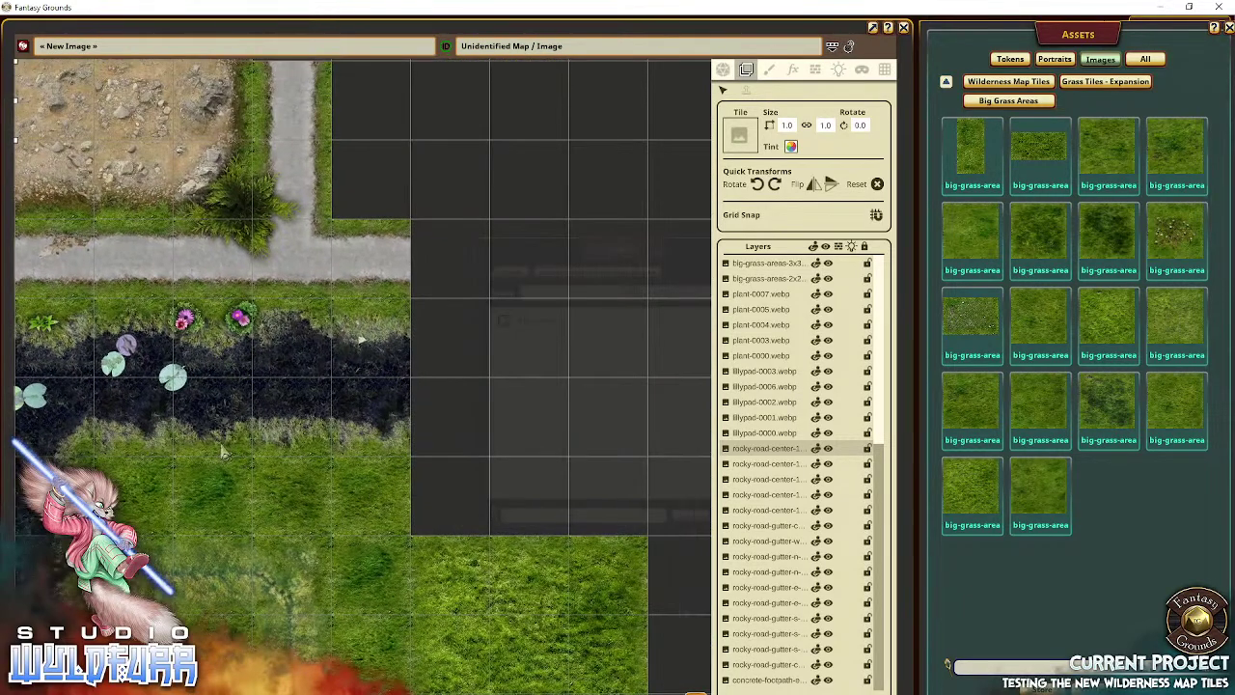
Step: Browse the Wilderness Map Tiles images to the Fae Grove Walls folder
{"action": "left_click_drag", "start_coordinate": [222, 452], "coordinate": [427, 393]}
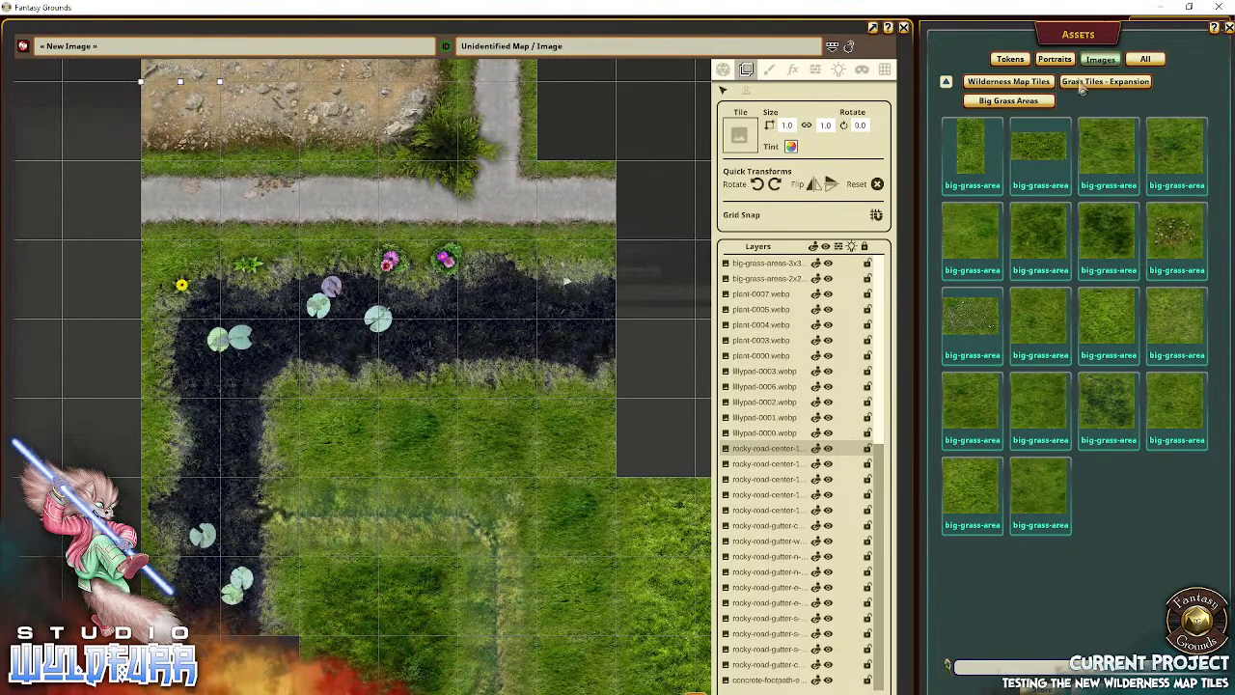
{"action": "left_click", "coordinate": [1083, 82]}
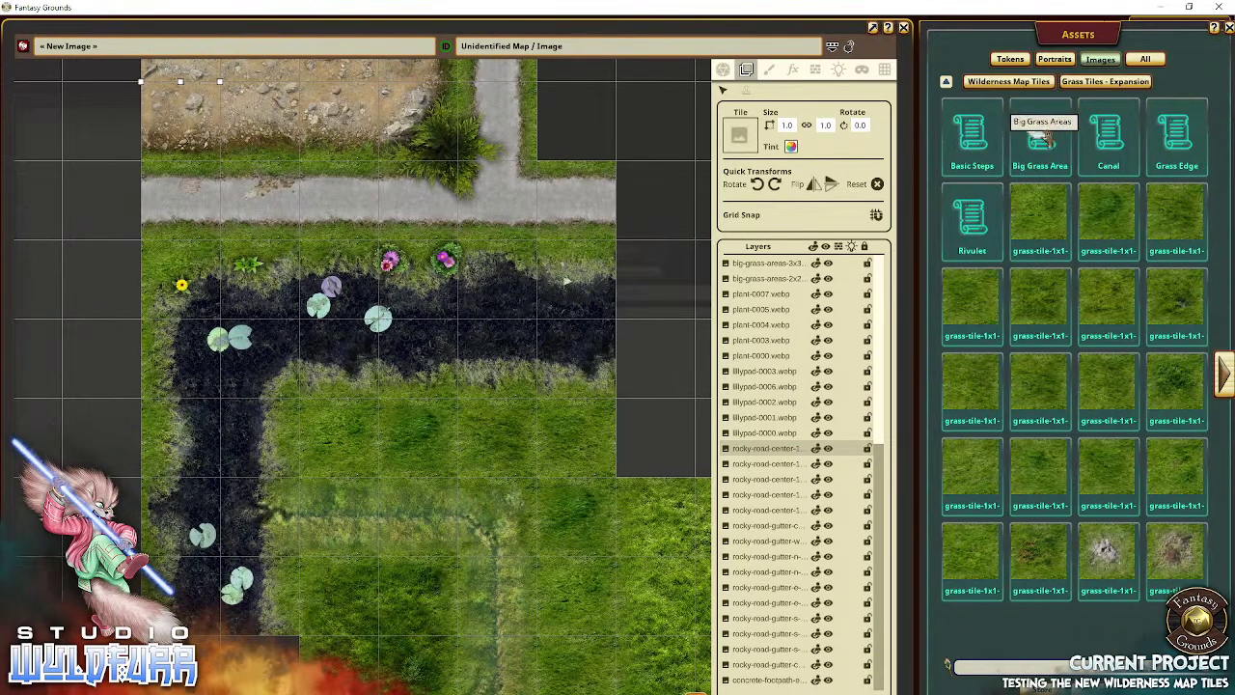
{"action": "left_click", "coordinate": [1021, 83]}
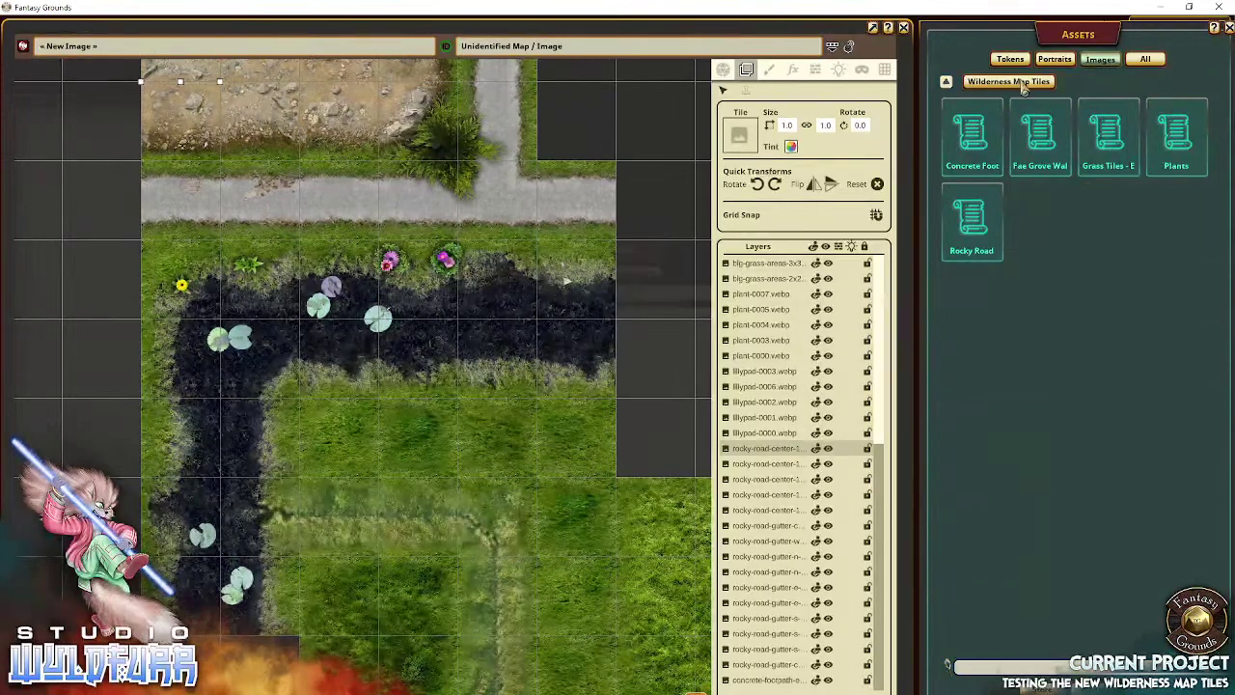
{"action": "left_click", "coordinate": [1040, 159]}
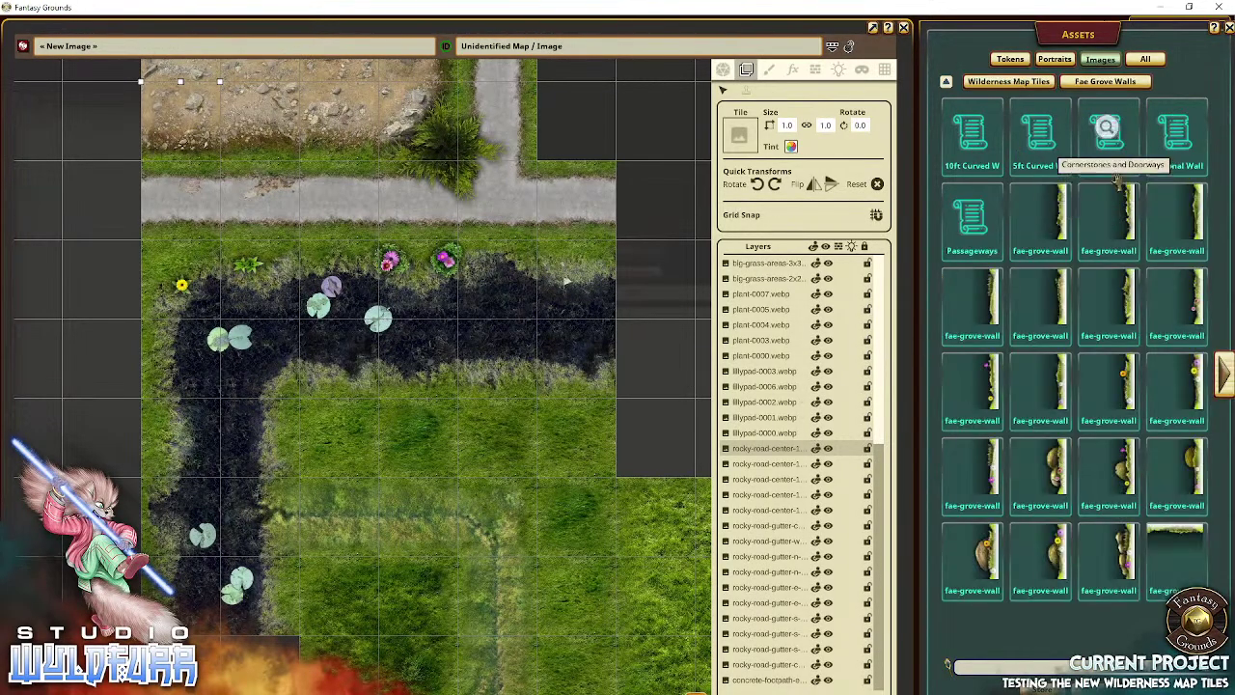
Step: Add a folder named Ground to the map's layer list
{"action": "left_click_drag", "start_coordinate": [880, 439], "coordinate": [873, 684]}
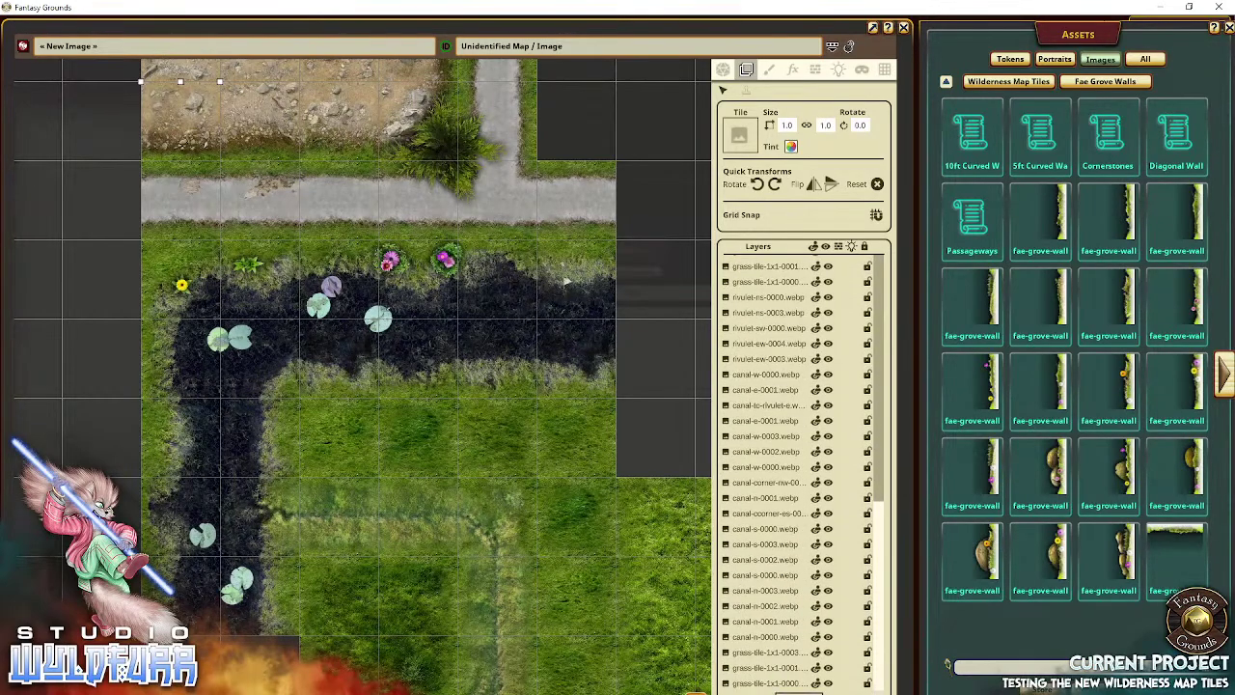
{"action": "left_click", "coordinate": [799, 692]}
{"action": "double_click", "coordinate": [740, 450]}
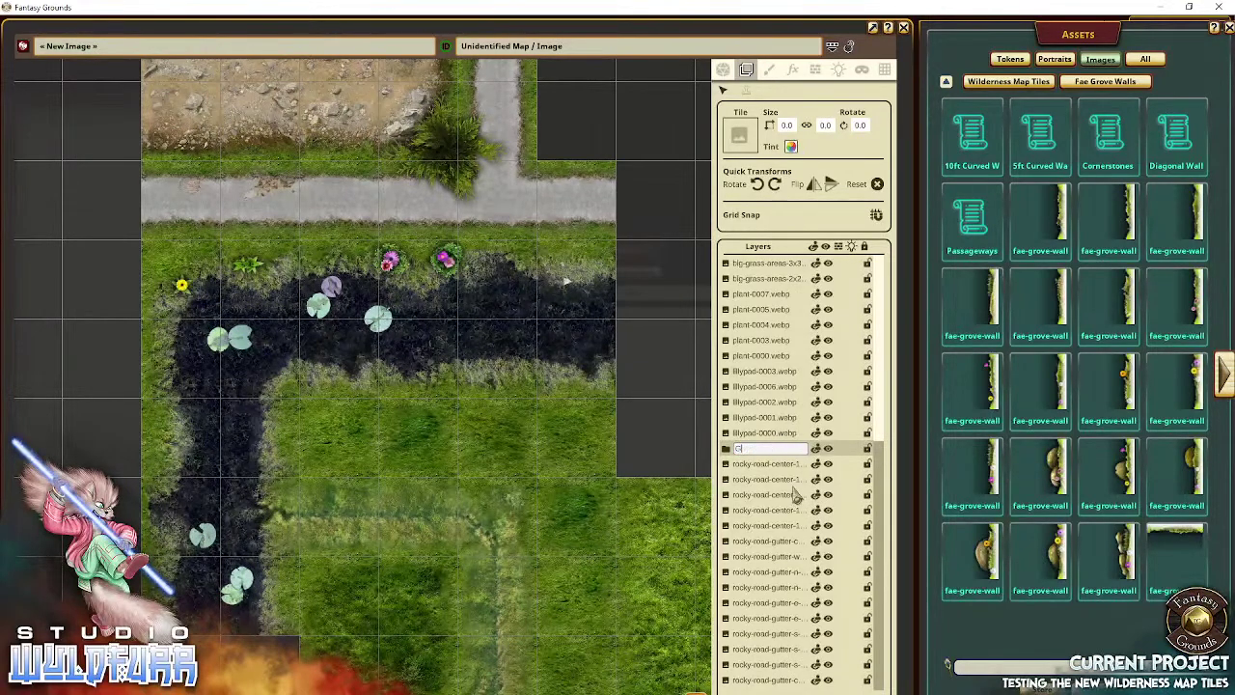
{"action": "key", "text": "Return"}
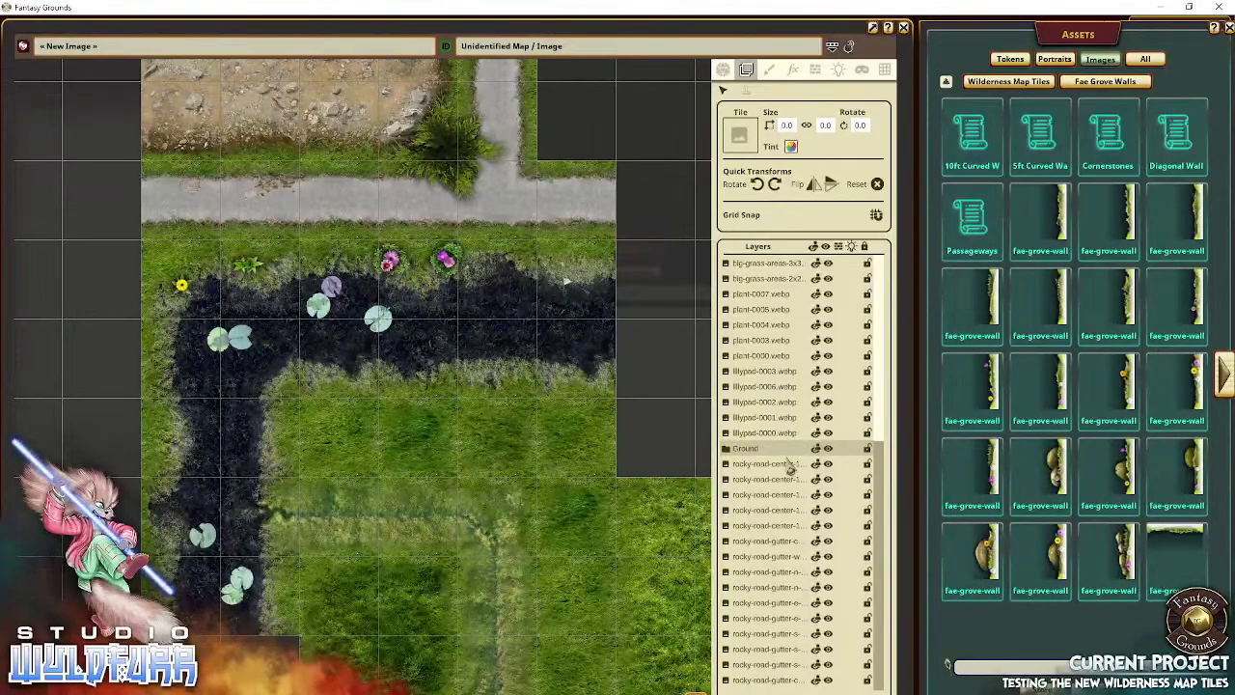
Step: Move all existing image layers, including the road, footpath, canal, grass, plant and lilypad tiles, into the Ground folder
{"action": "left_click", "coordinate": [778, 466]}
{"action": "scroll", "coordinate": [781, 477], "scroll_direction": "up", "scroll_amount": 10}
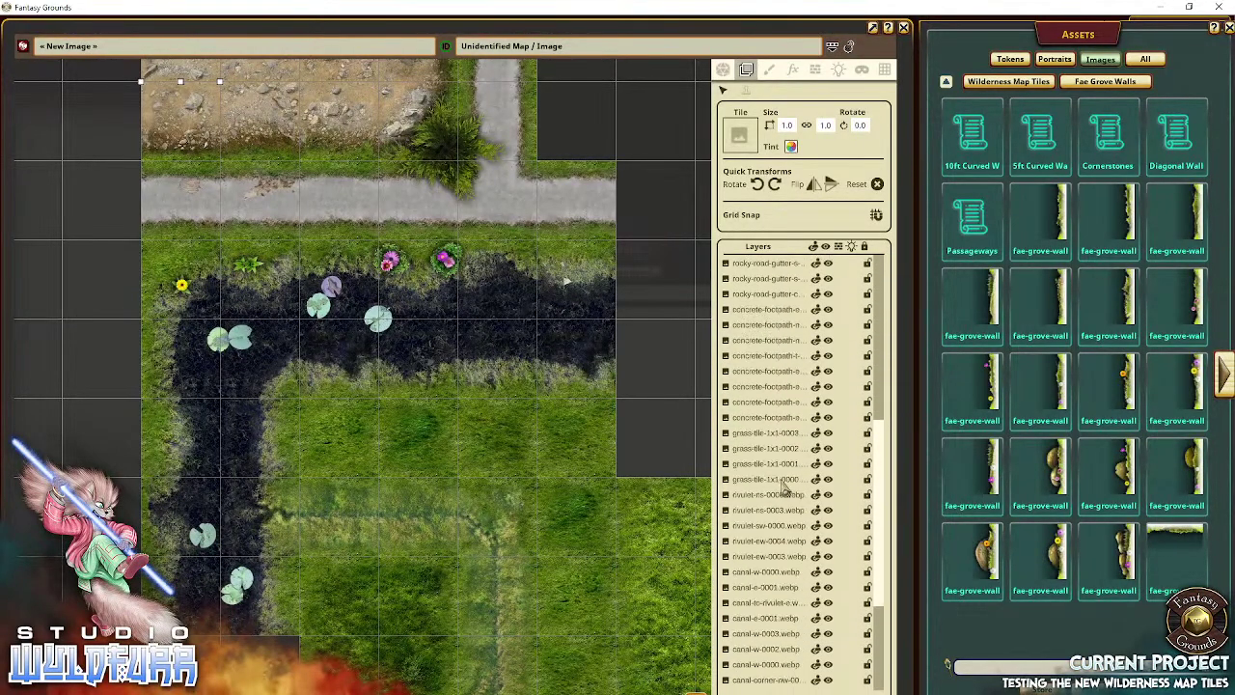
{"action": "left_click", "coordinate": [773, 686], "text": "shift"}
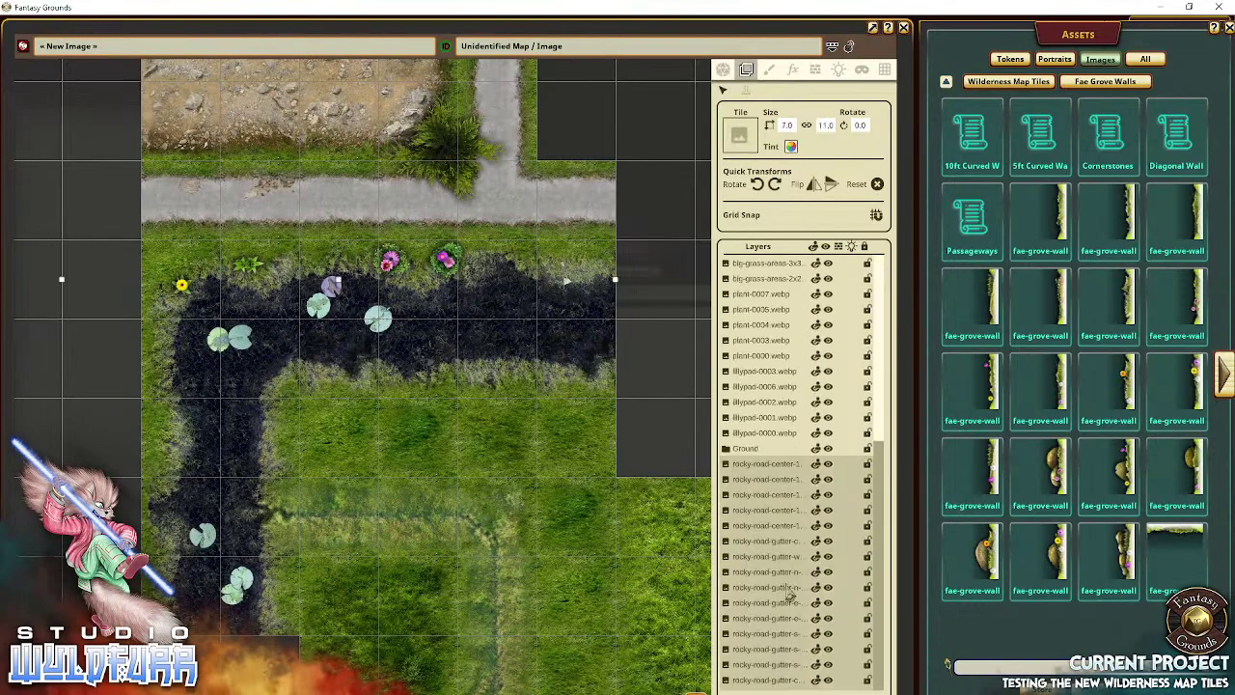
{"action": "mouse_move", "coordinate": [778, 494]}
{"action": "left_mouse_down"}
{"action": "mouse_move", "coordinate": [772, 446]}
{"action": "mouse_move", "coordinate": [746, 470]}
{"action": "mouse_move", "coordinate": [778, 253]}
{"action": "mouse_move", "coordinate": [774, 269]}
{"action": "left_mouse_up"}
{"action": "left_click", "coordinate": [728, 264]}
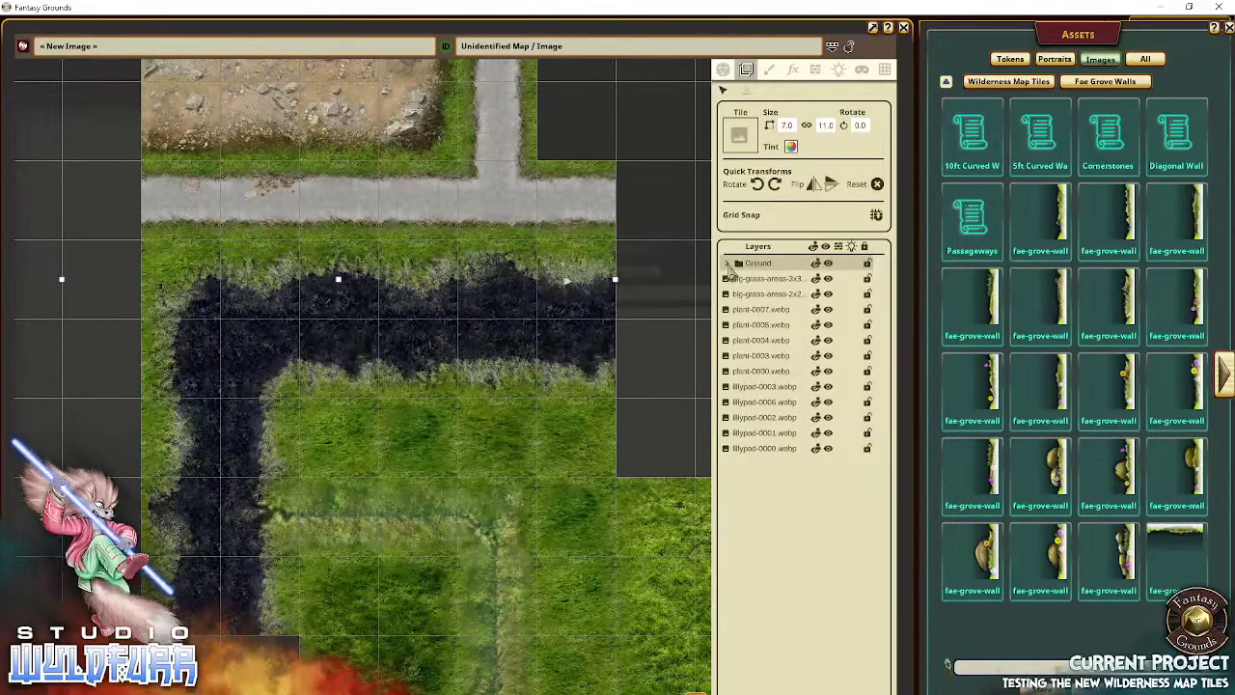
{"action": "left_click", "coordinate": [746, 451], "text": "shift"}
{"action": "left_click_drag", "start_coordinate": [746, 452], "coordinate": [767, 269]}
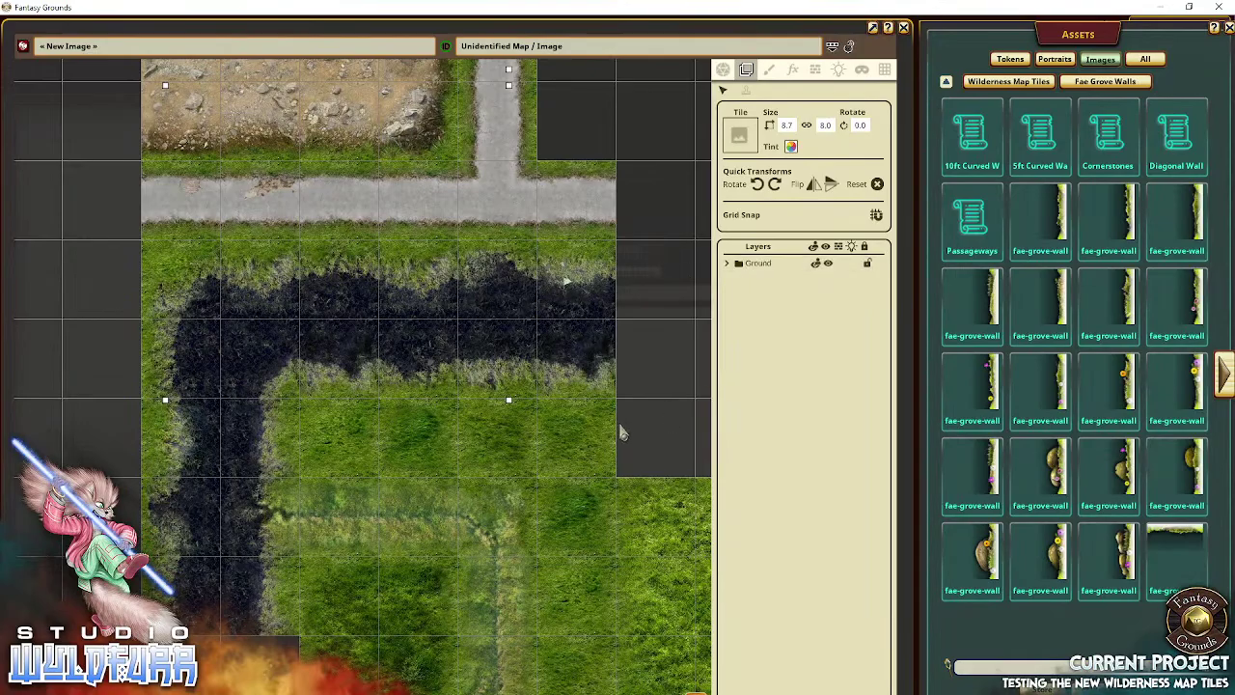
{"action": "left_click_drag", "start_coordinate": [384, 381], "coordinate": [341, 368]}
{"action": "scroll", "coordinate": [396, 457], "scroll_direction": "up", "scroll_amount": 1}
{"action": "scroll", "coordinate": [325, 253], "scroll_direction": "down", "scroll_amount": 2}
{"action": "scroll", "coordinate": [325, 255], "scroll_direction": "down", "scroll_amount": 3}
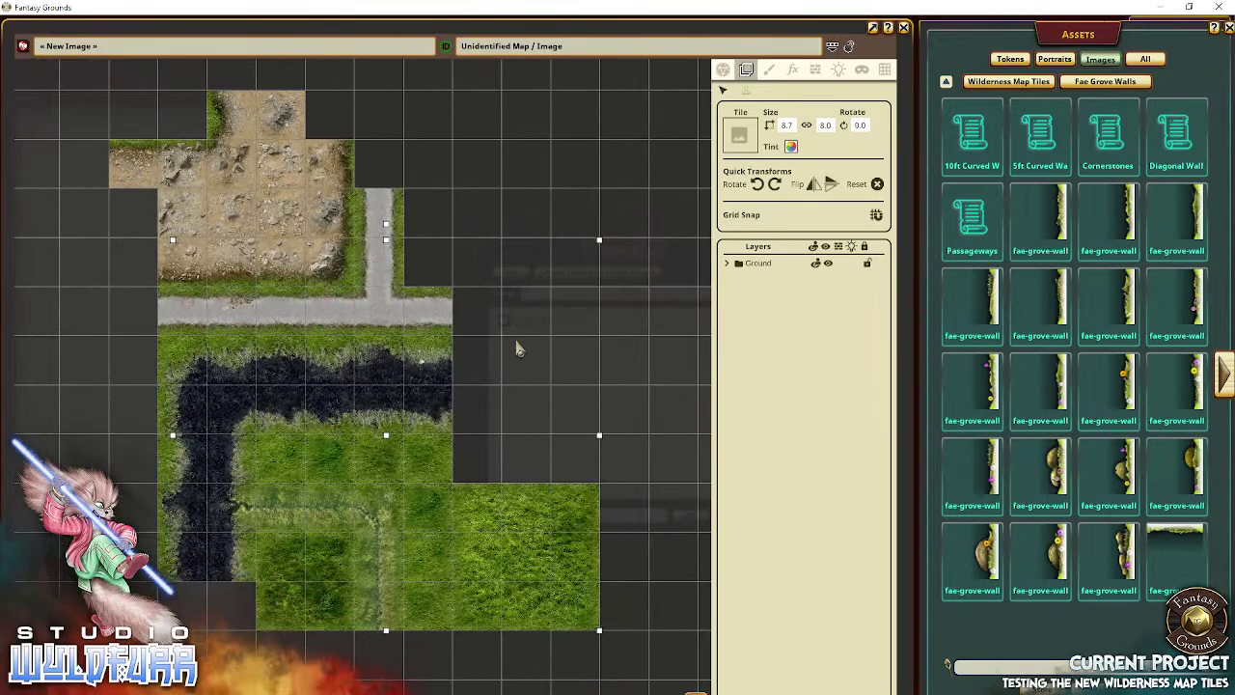
{"action": "scroll", "coordinate": [360, 553], "scroll_direction": "up", "scroll_amount": 8}
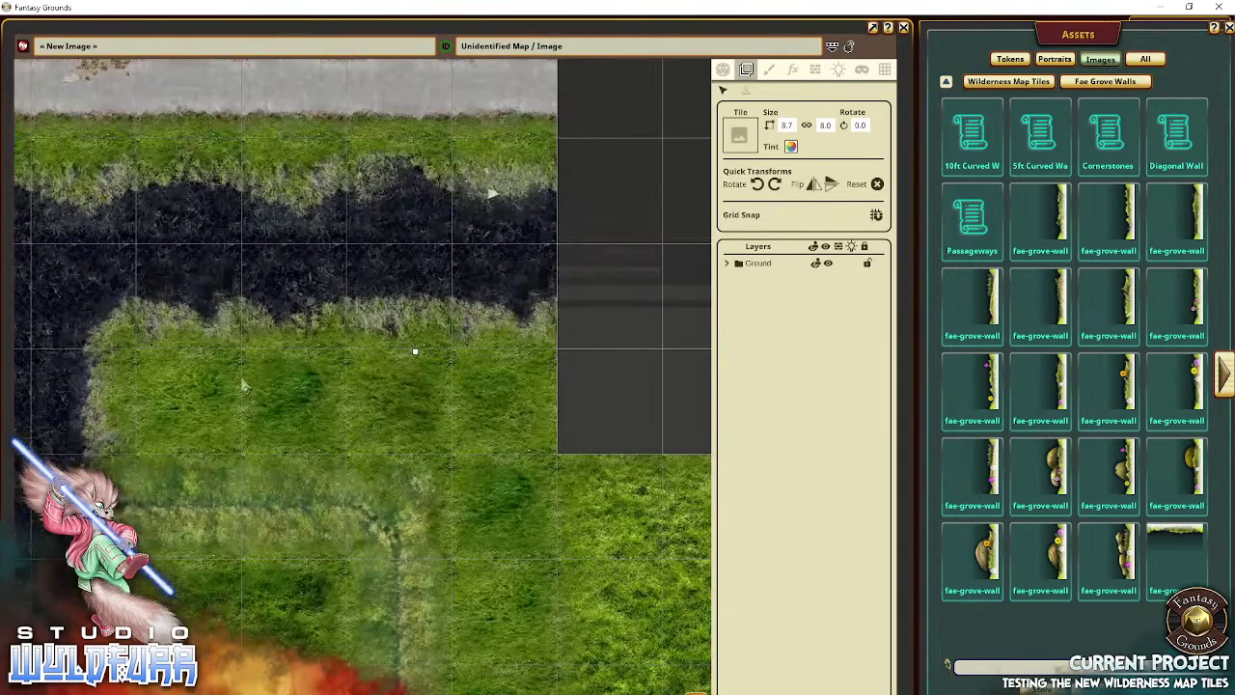
{"action": "left_click_drag", "start_coordinate": [244, 386], "coordinate": [422, 413]}
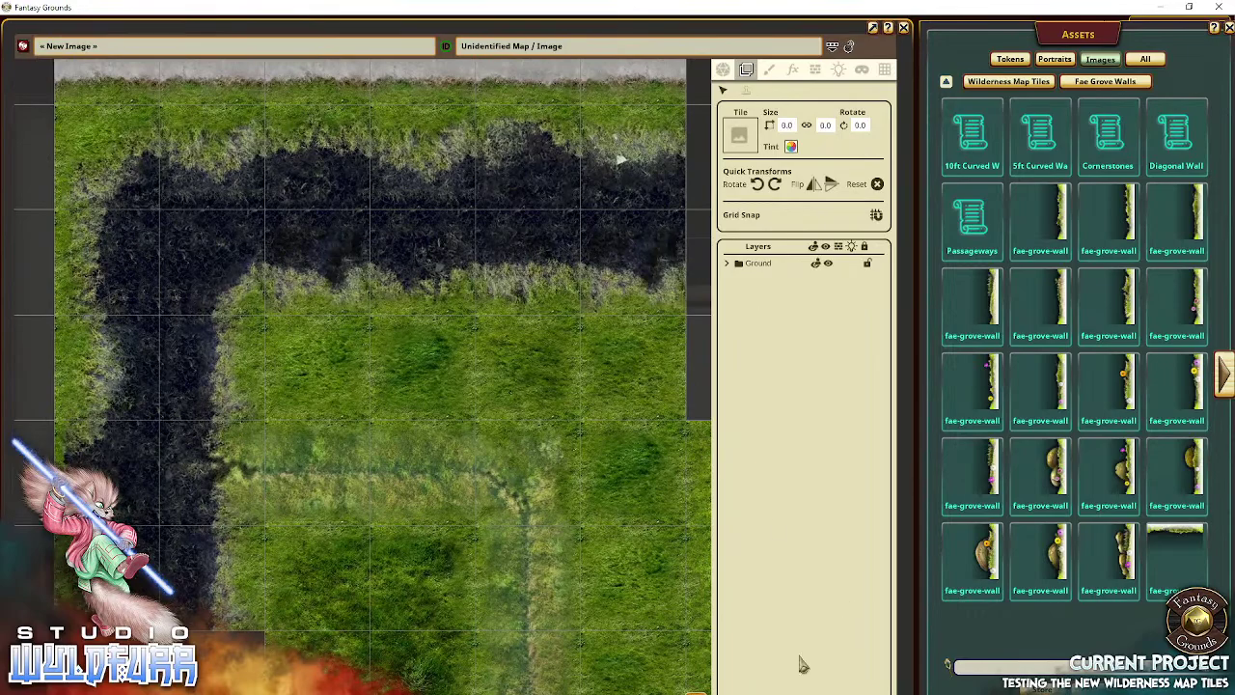
Step: Add a second layer folder named Walls above the Ground folder
{"action": "left_click", "coordinate": [728, 264]}
{"action": "left_click", "coordinate": [728, 265]}
{"action": "double_click", "coordinate": [742, 265]}
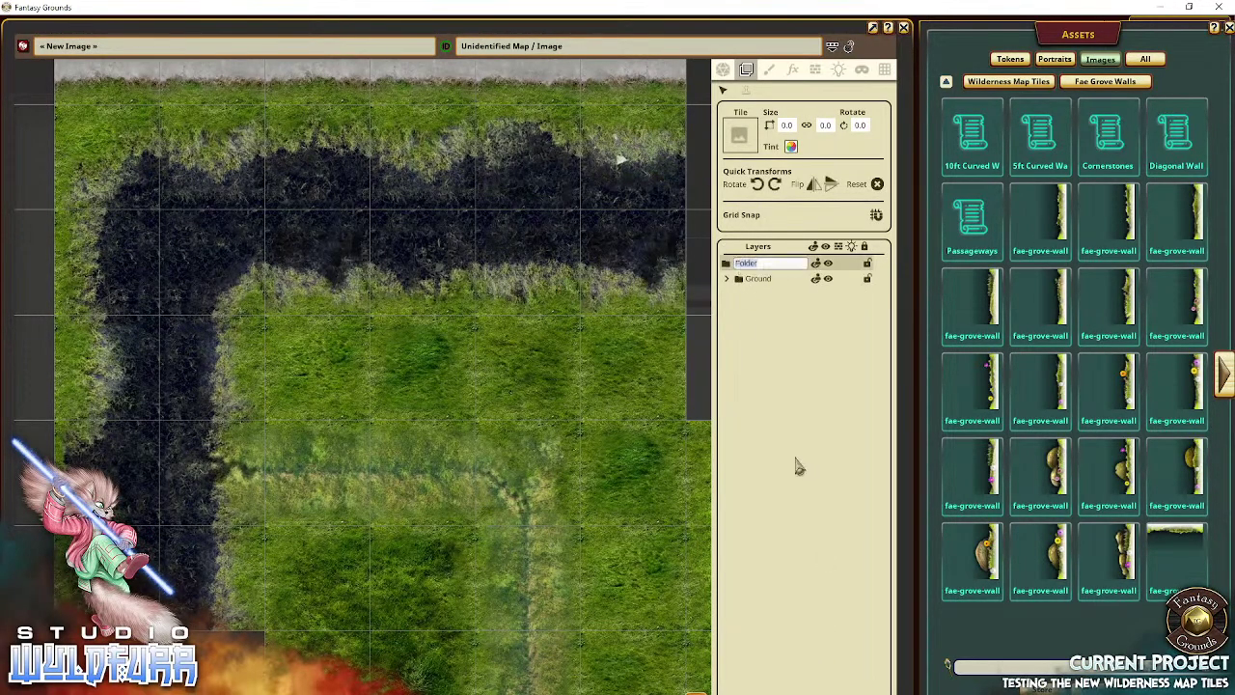
{"action": "type", "text": "Walls"}
{"action": "key", "text": "Return"}
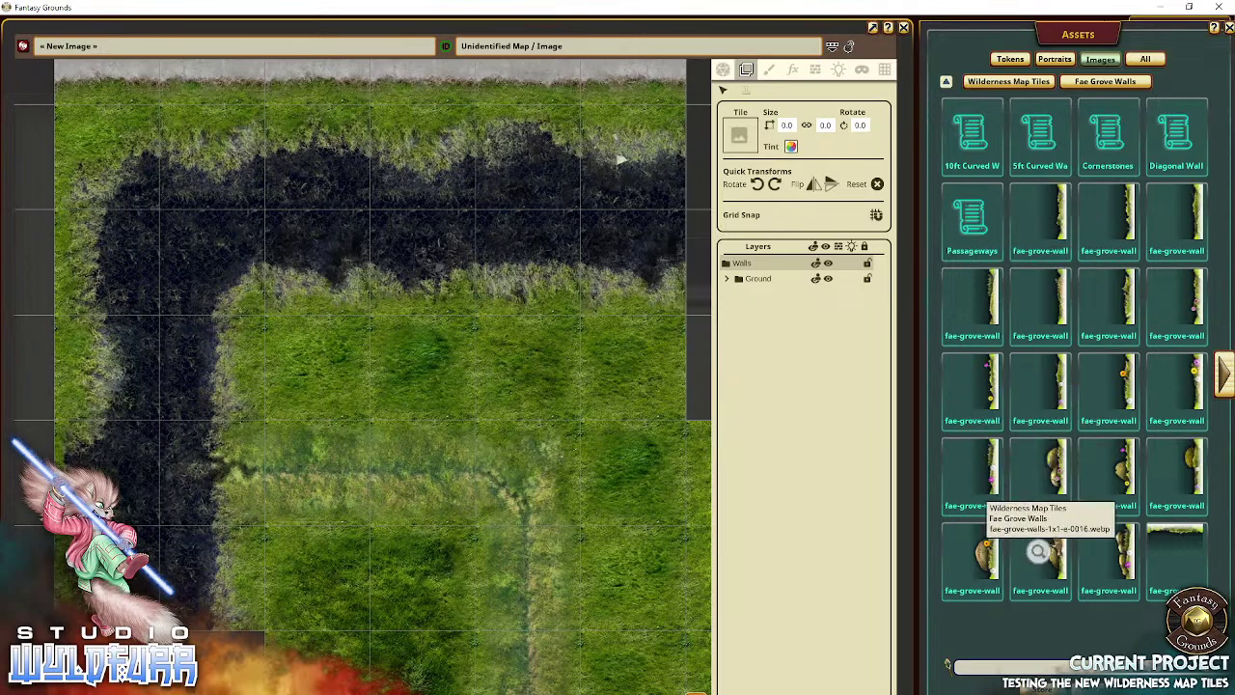
Step: Place four flowered Fae Grove south wall tiles side by side along the canal's south bank, eastward from the inner corner, with rocks in the second
{"action": "left_click", "coordinate": [1224, 374]}
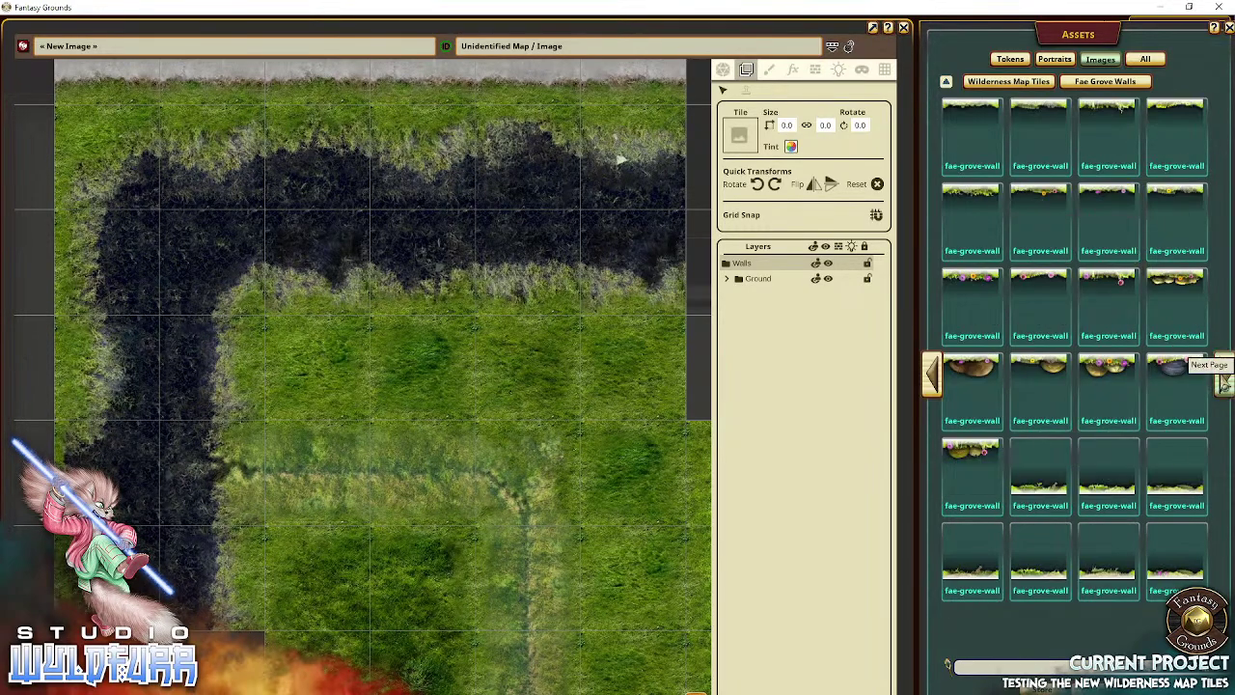
{"action": "left_click", "coordinate": [1224, 380]}
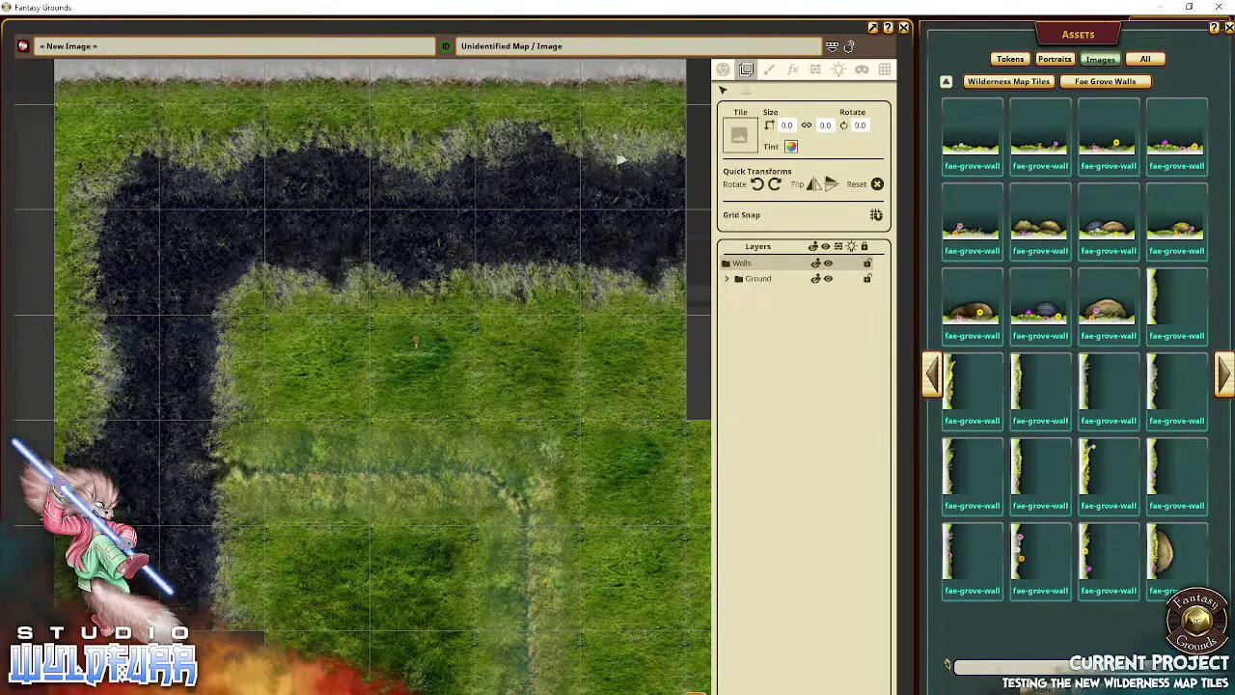
{"action": "left_click_drag", "start_coordinate": [415, 342], "coordinate": [326, 315]}
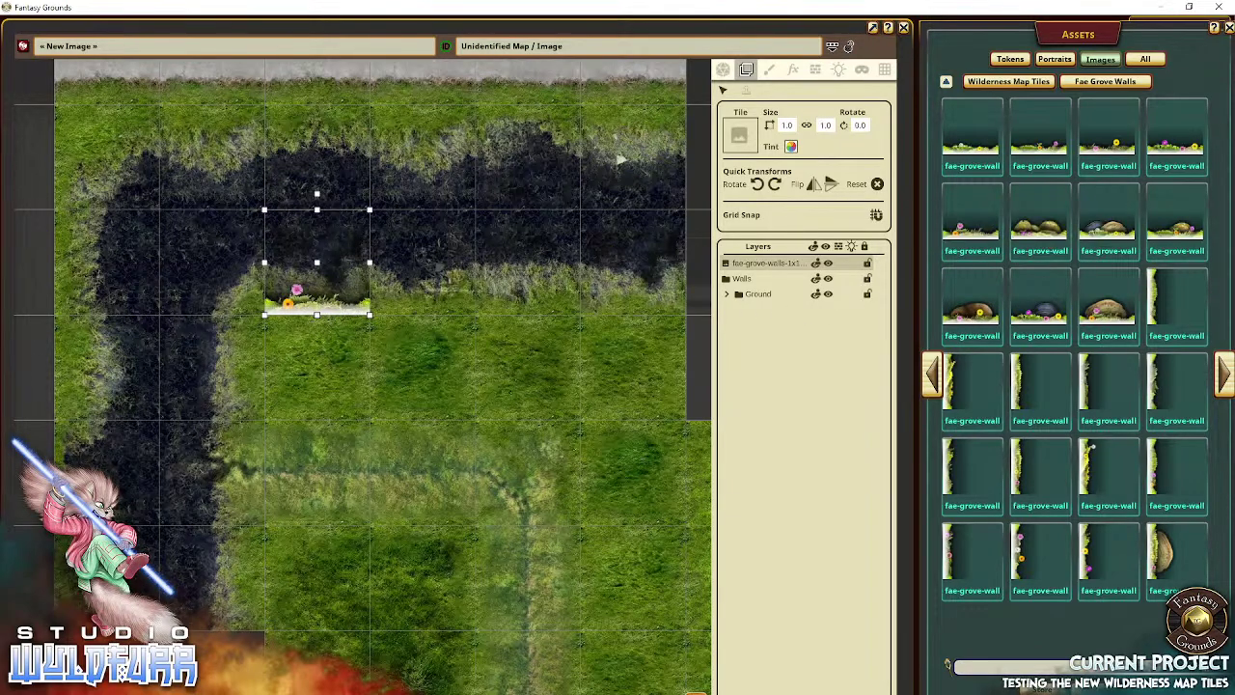
{"action": "left_click_drag", "start_coordinate": [438, 274], "coordinate": [435, 268]}
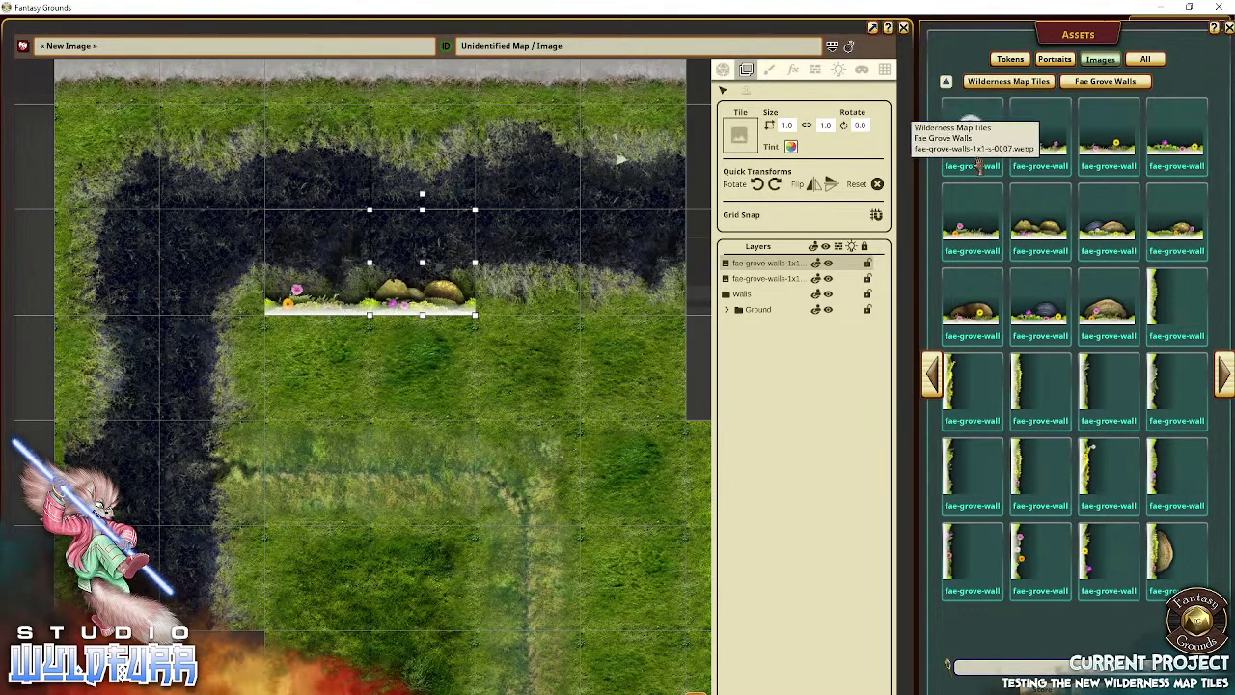
{"action": "left_click", "coordinate": [521, 287]}
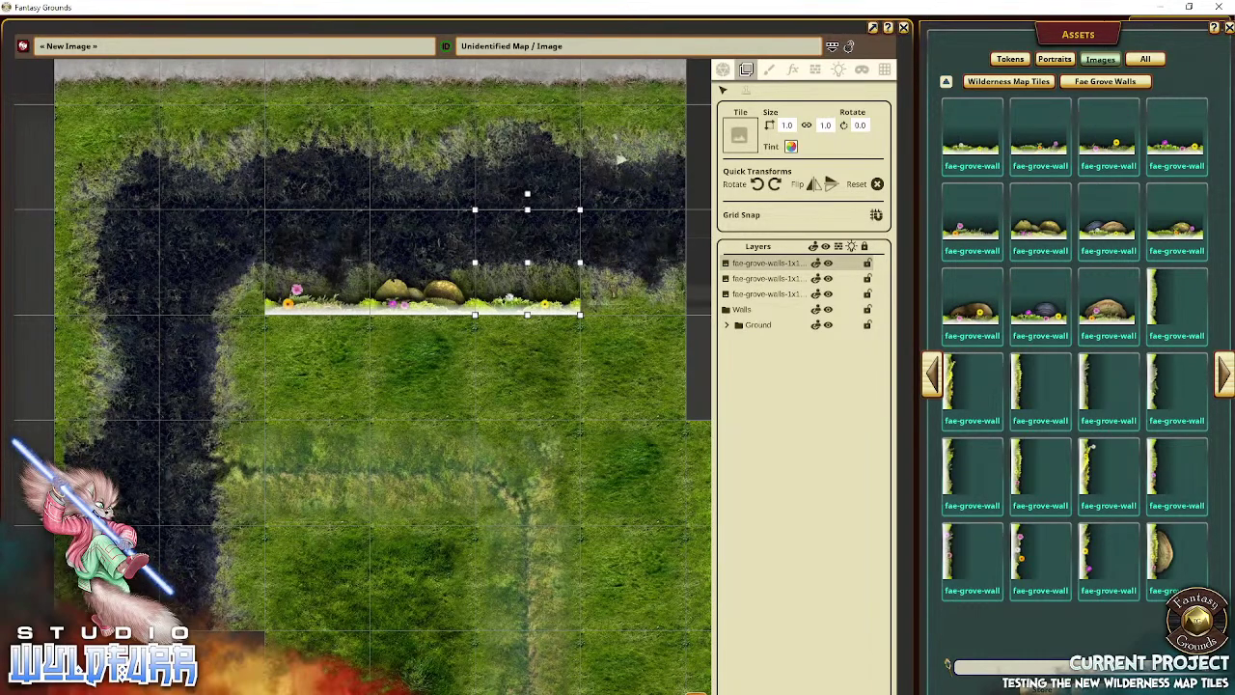
{"action": "left_click", "coordinate": [626, 292]}
Step: Place a plain and a rocky east wall tile along the canal's inner east bank, leaving a one-square gap between them for the rivulet
{"action": "left_click_drag", "start_coordinate": [466, 499], "coordinate": [367, 385]}
{"action": "left_click_drag", "start_coordinate": [313, 264], "coordinate": [381, 365]}
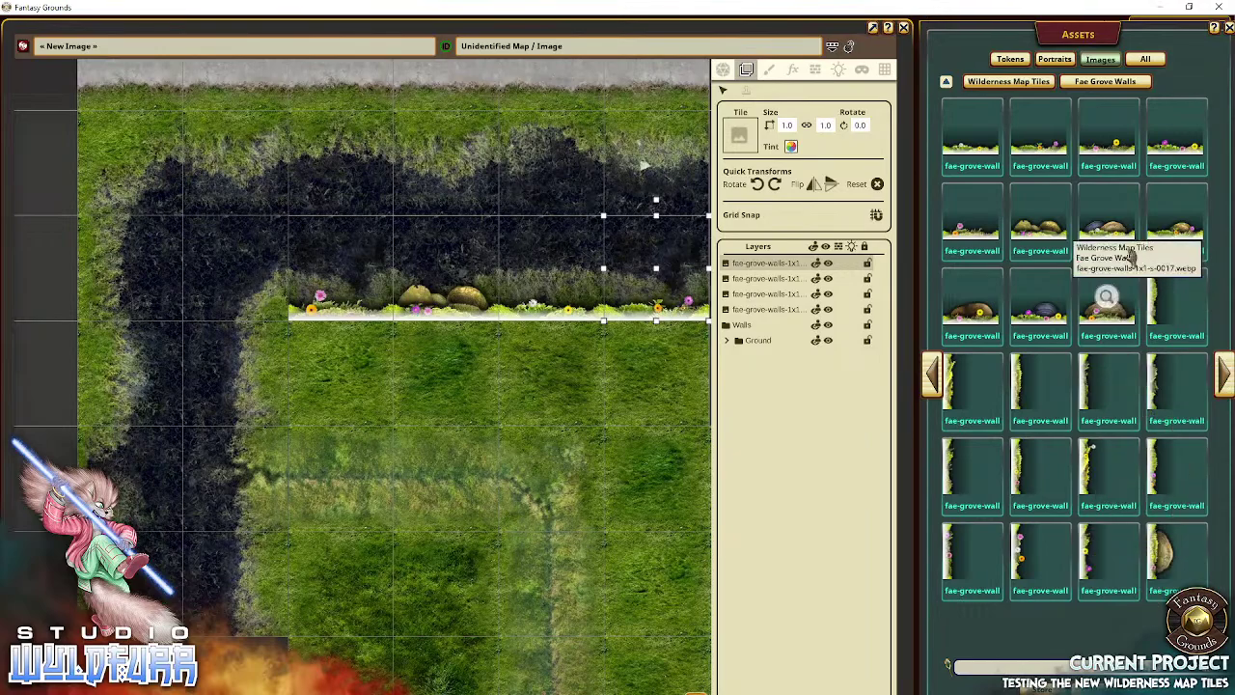
{"action": "left_click", "coordinate": [937, 383]}
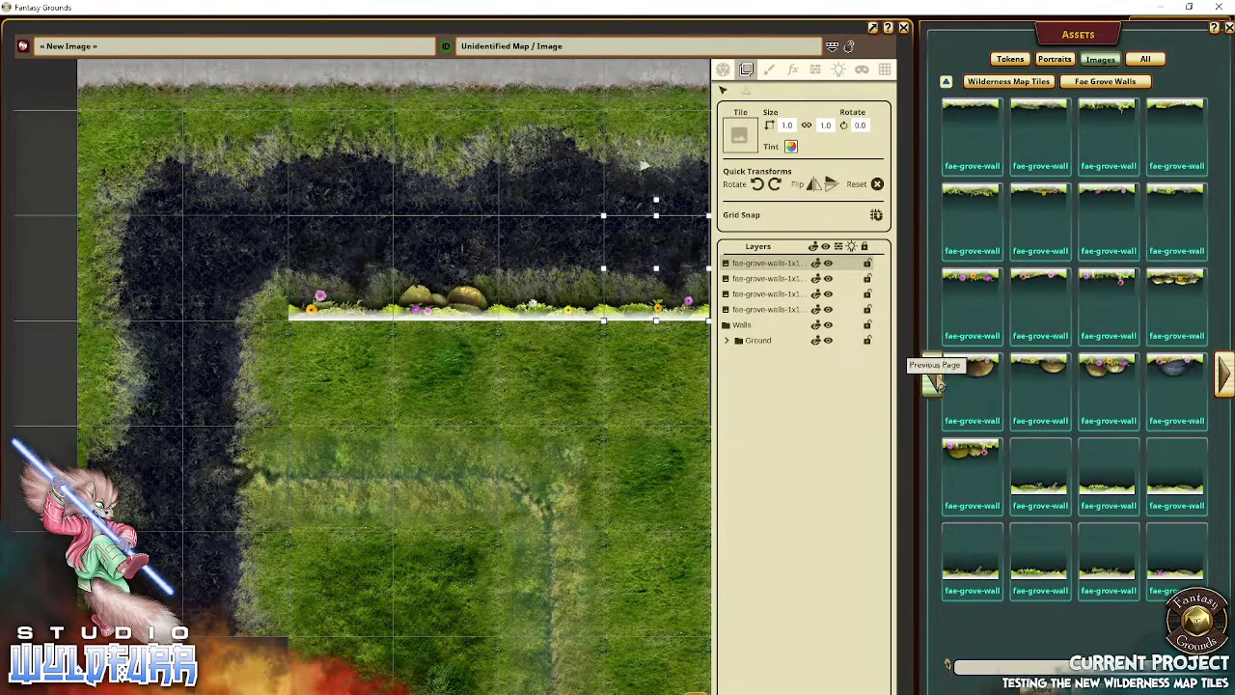
{"action": "left_click", "coordinate": [937, 382]}
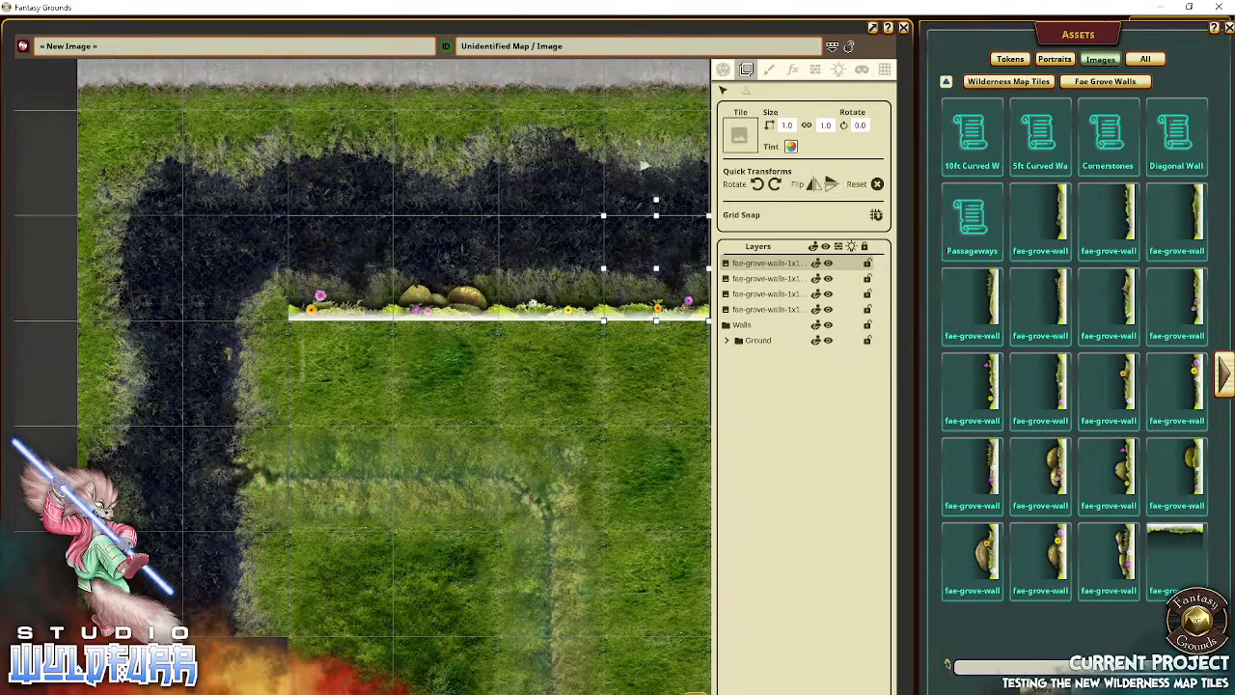
{"action": "left_click_drag", "start_coordinate": [280, 362], "coordinate": [217, 371]}
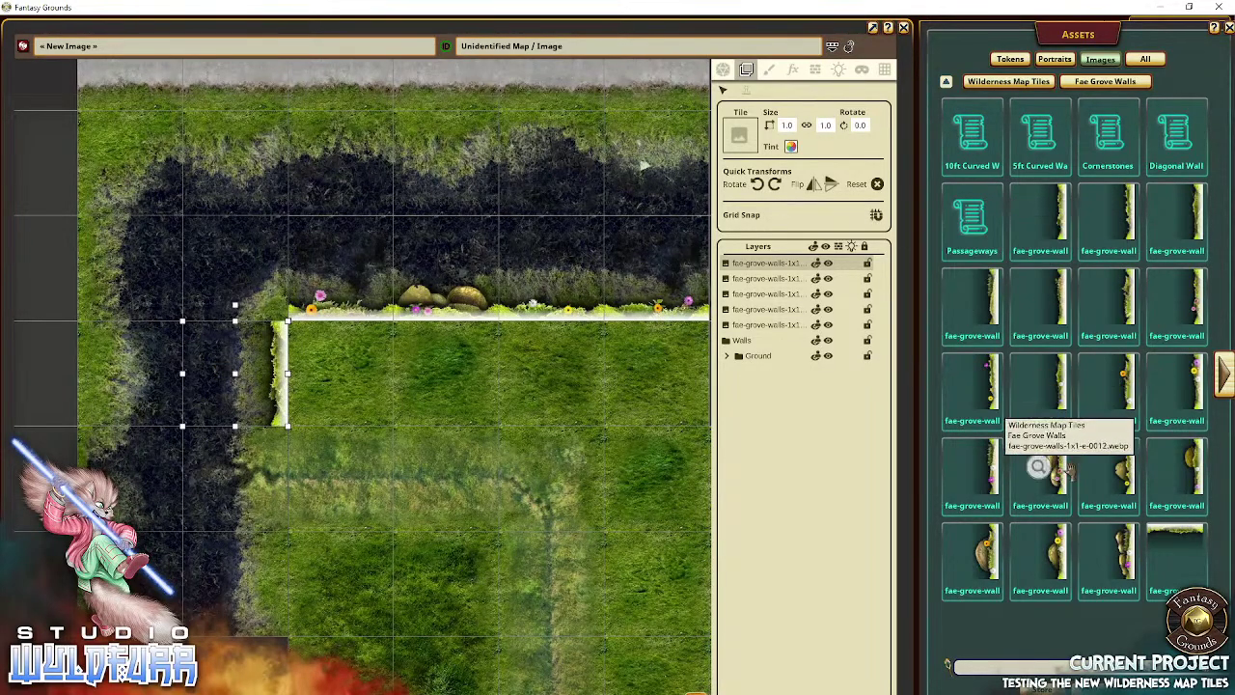
{"action": "left_click_drag", "start_coordinate": [1062, 470], "coordinate": [241, 469]}
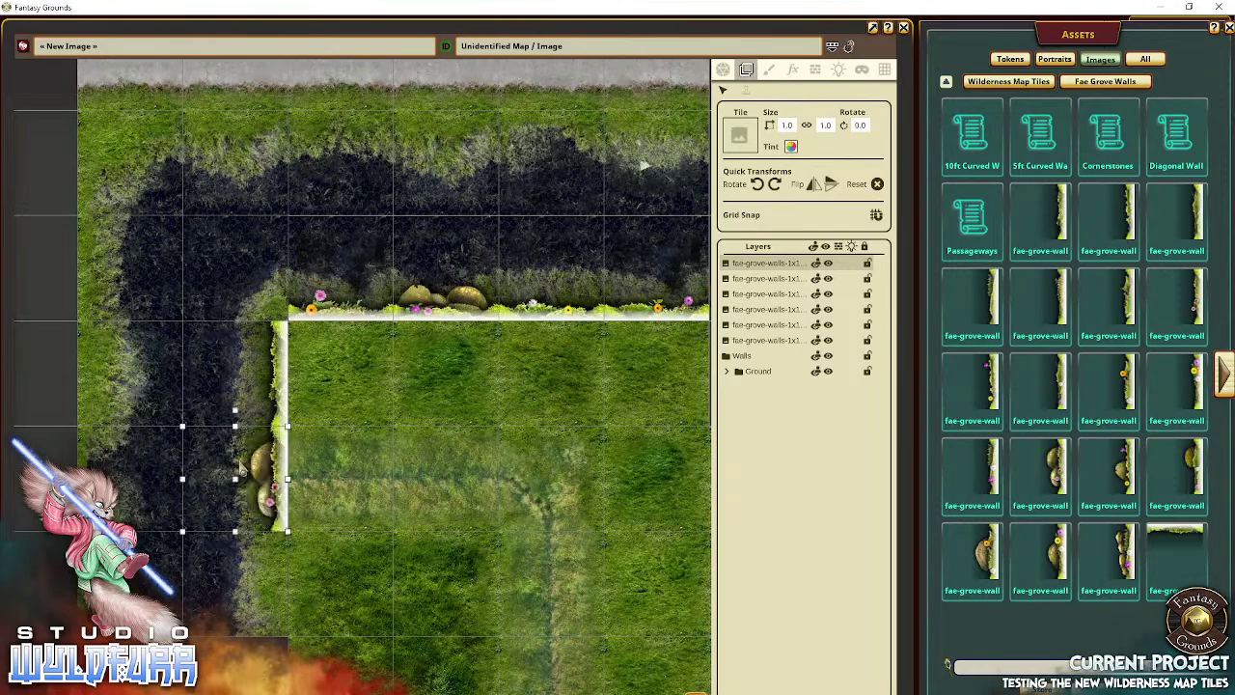
{"action": "left_click_drag", "start_coordinate": [569, 391], "coordinate": [735, 238]}
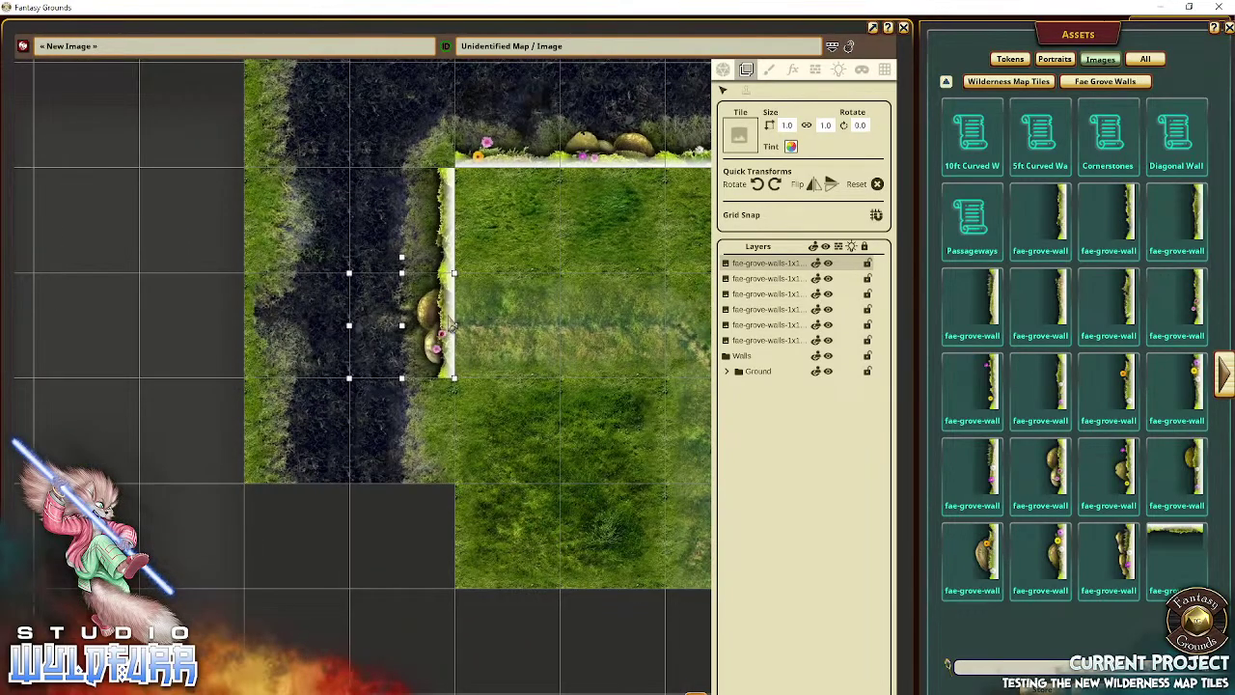
{"action": "left_click_drag", "start_coordinate": [452, 327], "coordinate": [446, 432]}
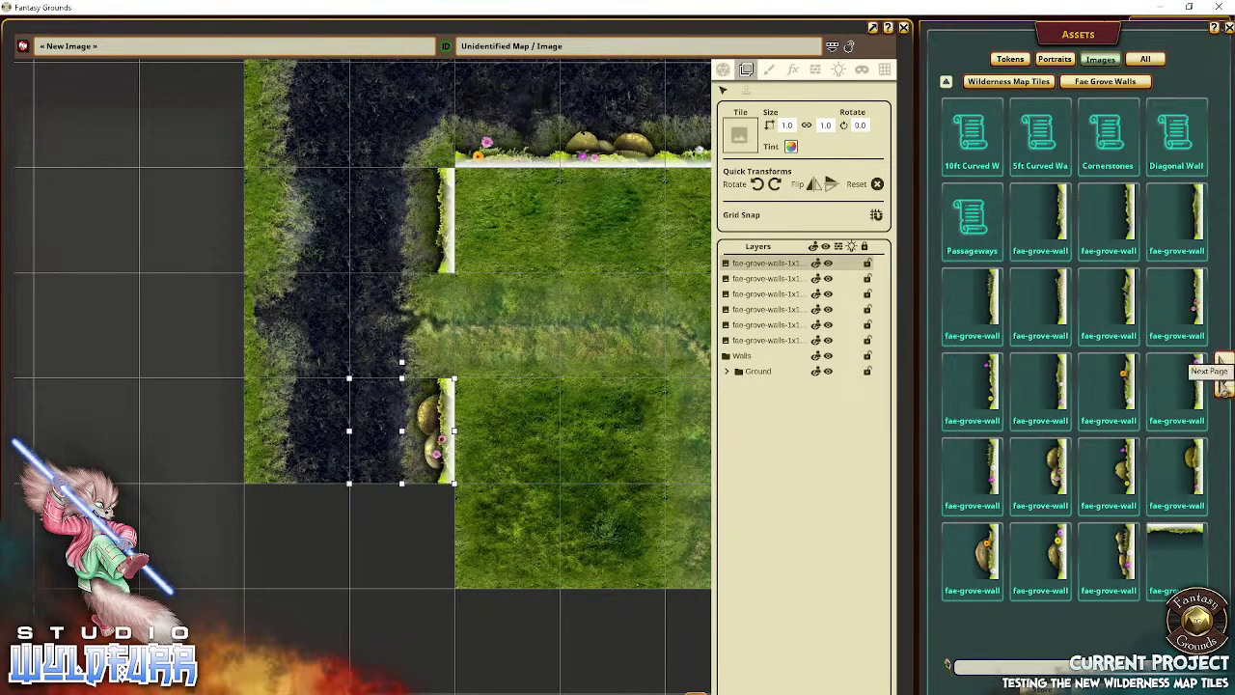
Step: Fit an east doorway tile into the wall gap at the rivulet and cornerstone-1x1-es-0000 at the walls' north-west corner
{"action": "left_click", "coordinate": [1109, 143]}
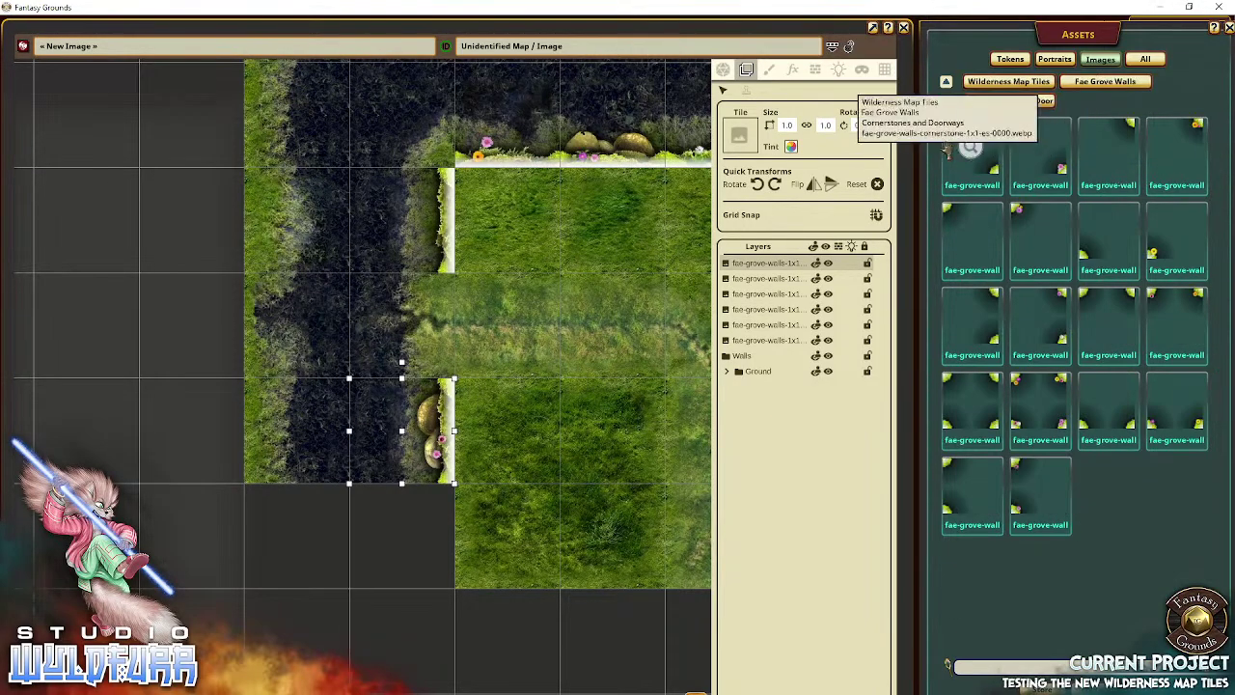
{"action": "left_click_drag", "start_coordinate": [972, 333], "coordinate": [436, 350]}
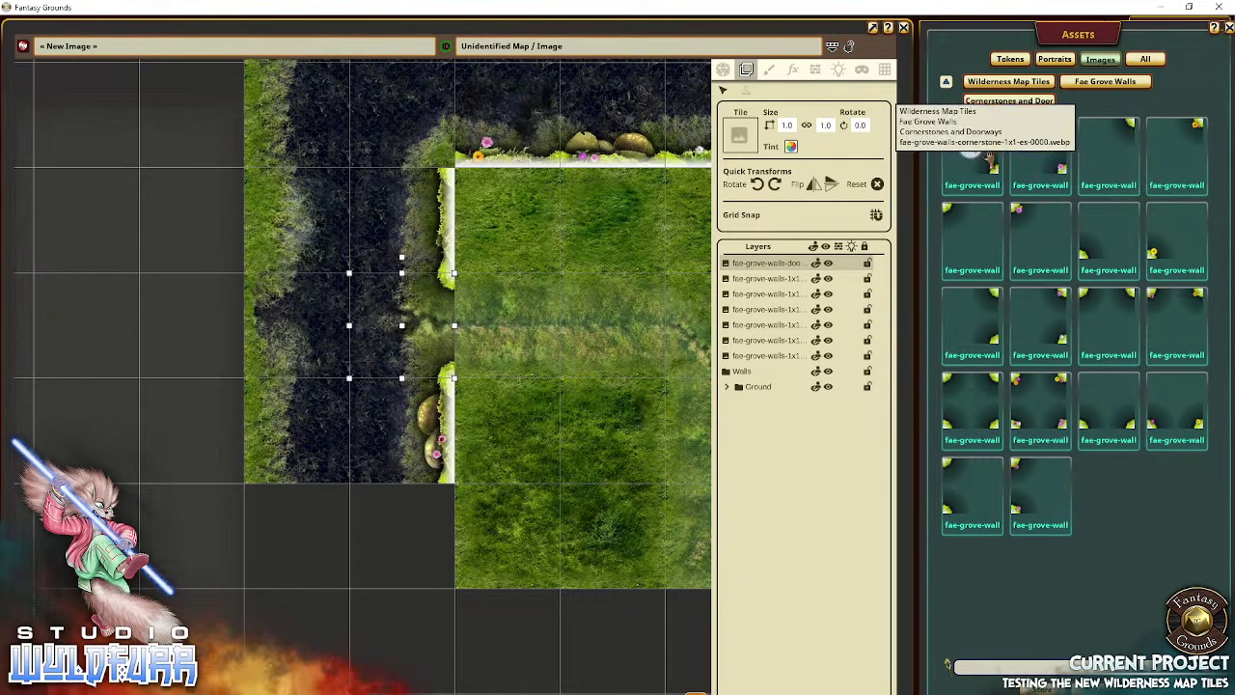
{"action": "left_click_drag", "start_coordinate": [972, 154], "coordinate": [528, 319]}
{"action": "left_click_drag", "start_coordinate": [552, 375], "coordinate": [439, 140]}
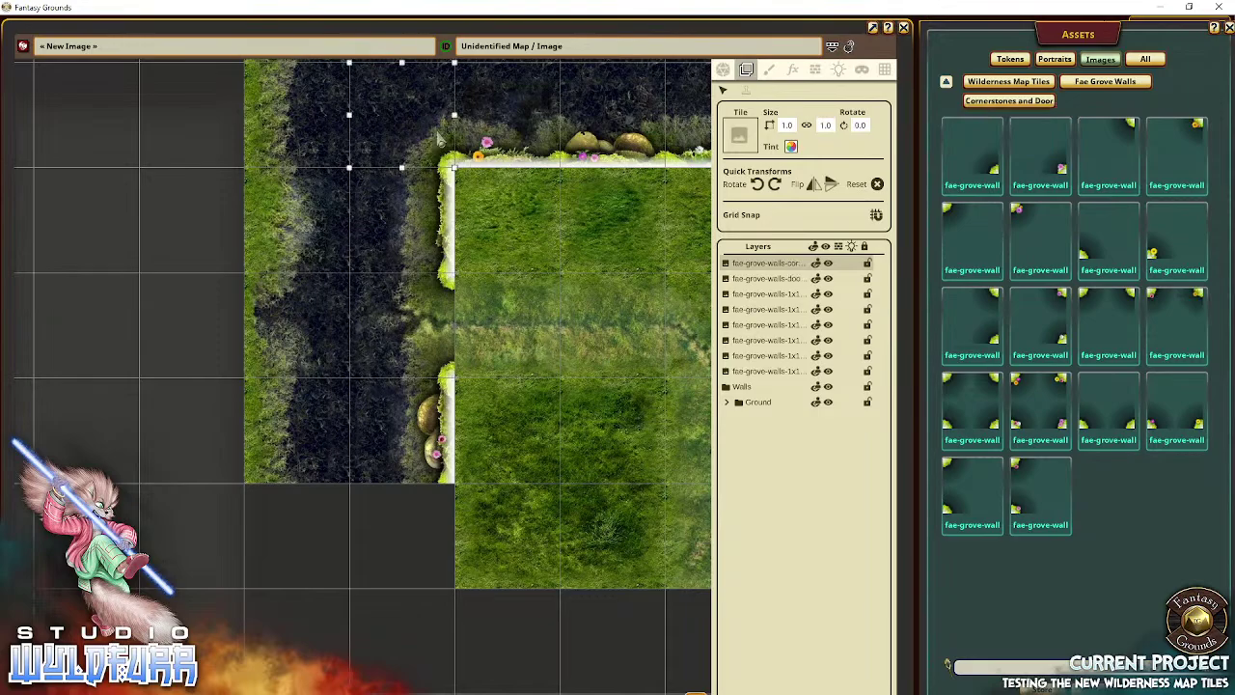
Step: Cap the north wall's east end with the yellow-flowered southwest cornerstone and add a west doorway tile on the inner side of the rivulet gap
{"action": "left_click_drag", "start_coordinate": [545, 359], "coordinate": [408, 381]}
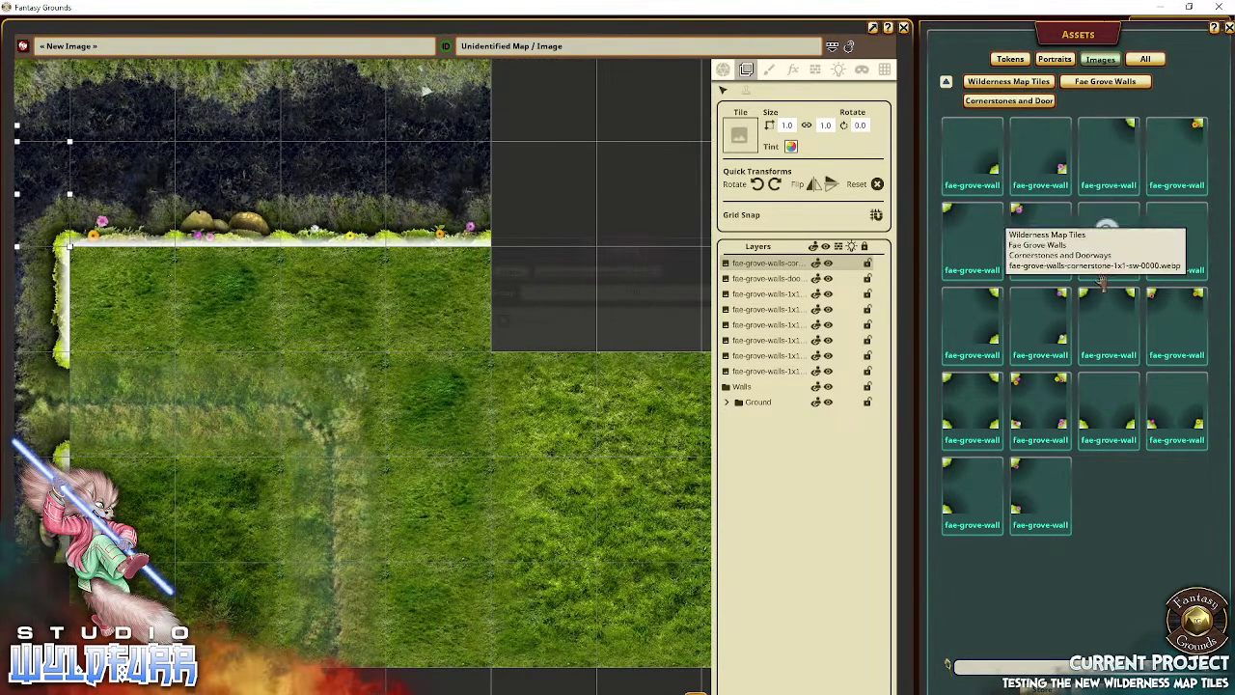
{"action": "left_click_drag", "start_coordinate": [1169, 234], "coordinate": [514, 249]}
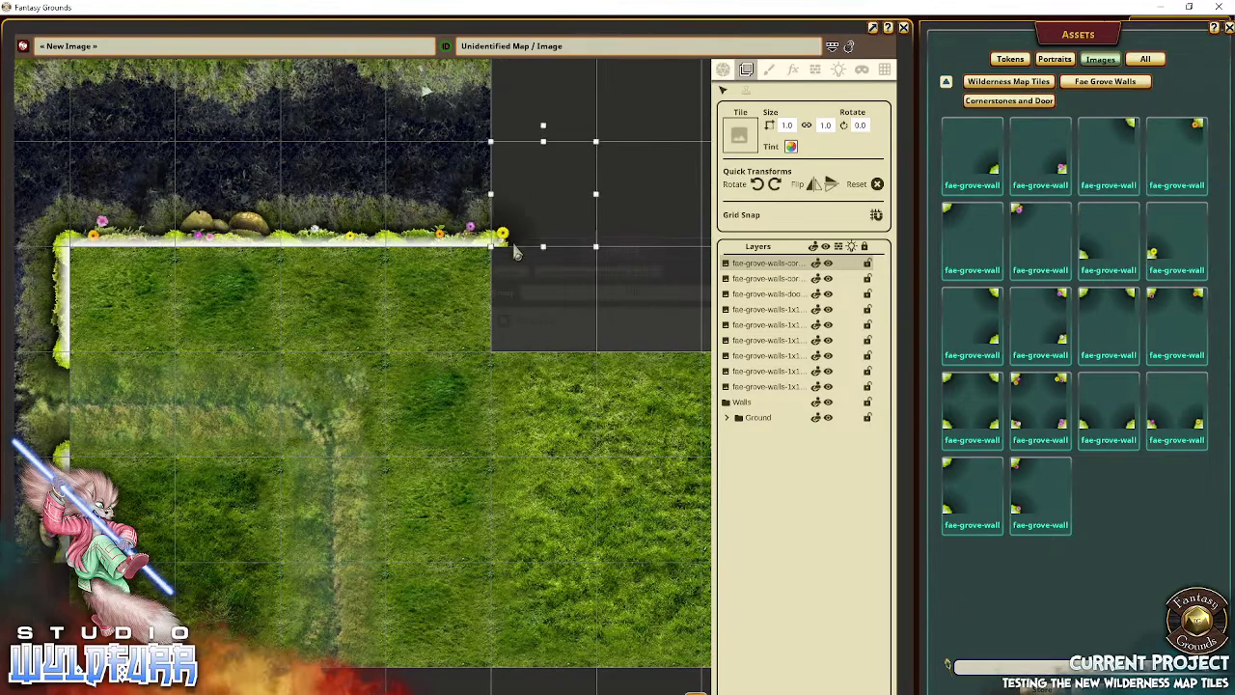
{"action": "left_click_drag", "start_coordinate": [183, 311], "coordinate": [359, 246]}
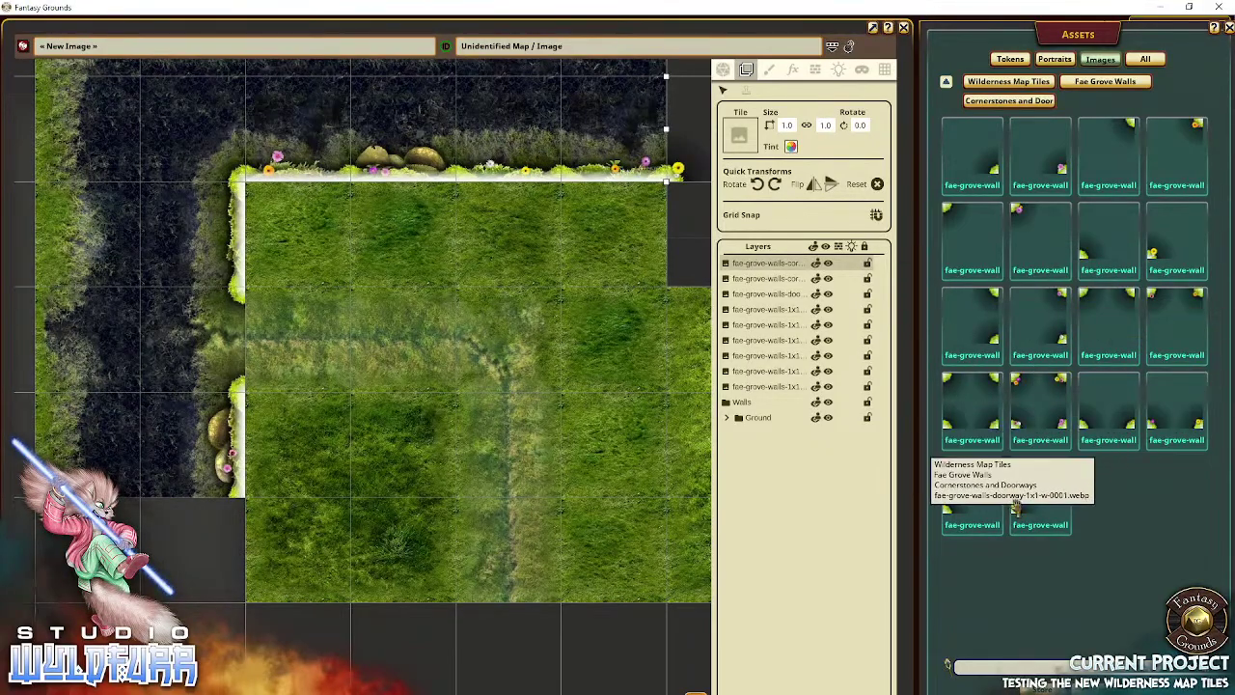
{"action": "left_click_drag", "start_coordinate": [1016, 510], "coordinate": [265, 361]}
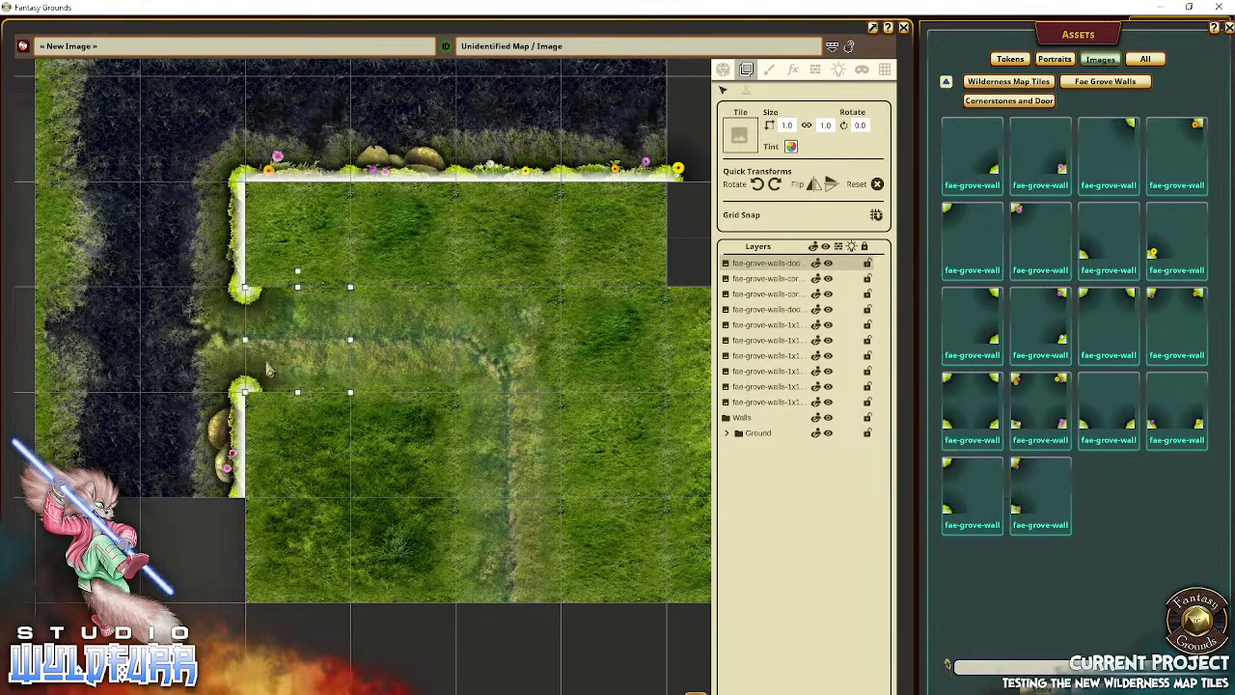
Step: Place corner tile fae-grove-walls-corner-1x1-nw-0000 in the square at the room's north-west corner and a plain north-east corner tile two squares east
{"action": "left_click_drag", "start_coordinate": [526, 264], "coordinate": [458, 313]}
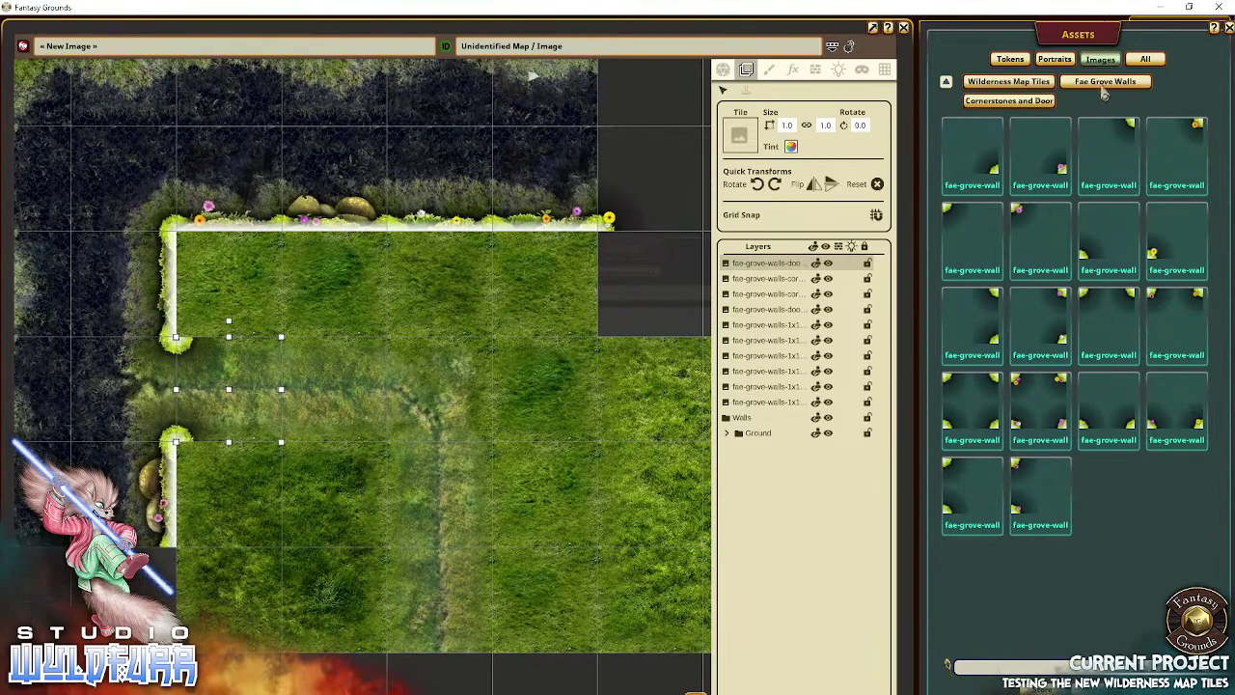
{"action": "left_click", "coordinate": [1105, 82]}
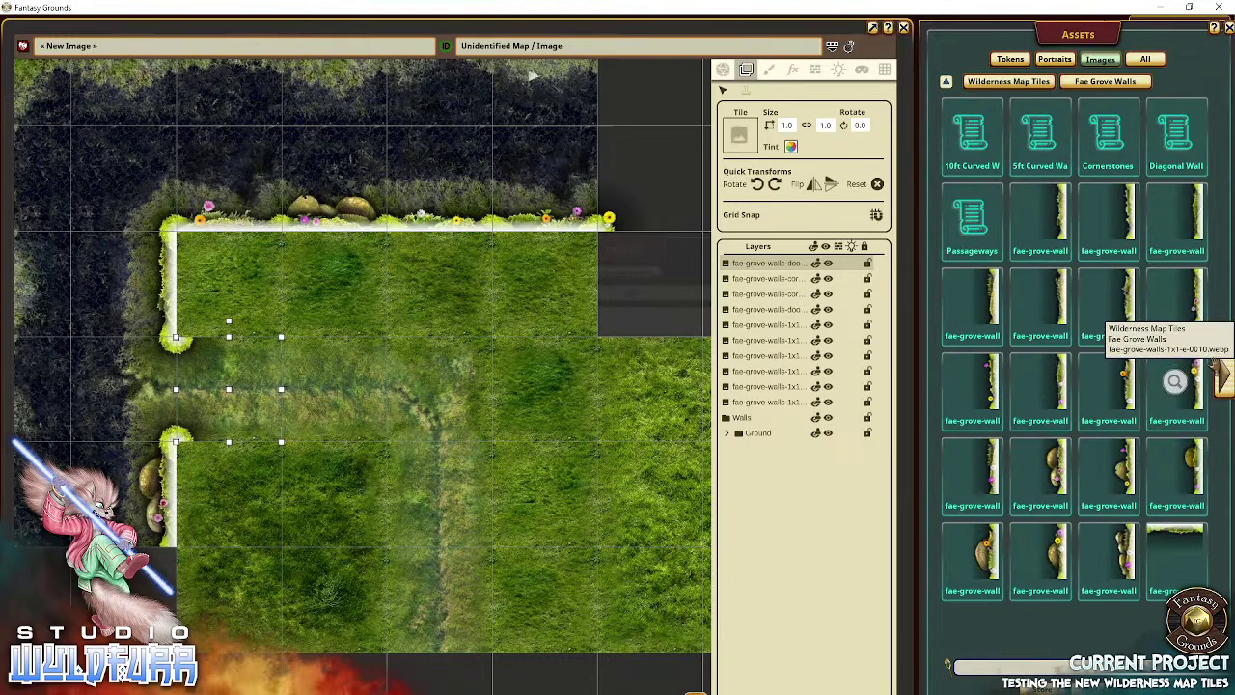
{"action": "left_click", "coordinate": [1225, 378]}
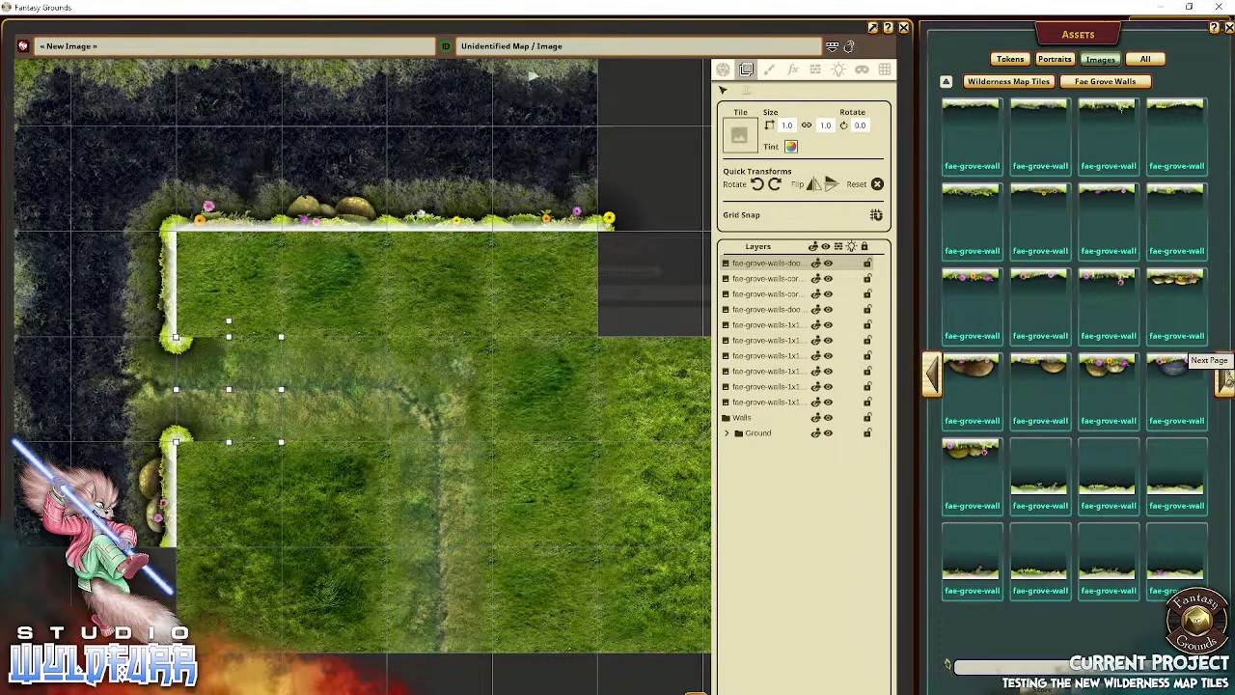
{"action": "left_click", "coordinate": [1225, 379]}
{"action": "left_click", "coordinate": [1225, 378]}
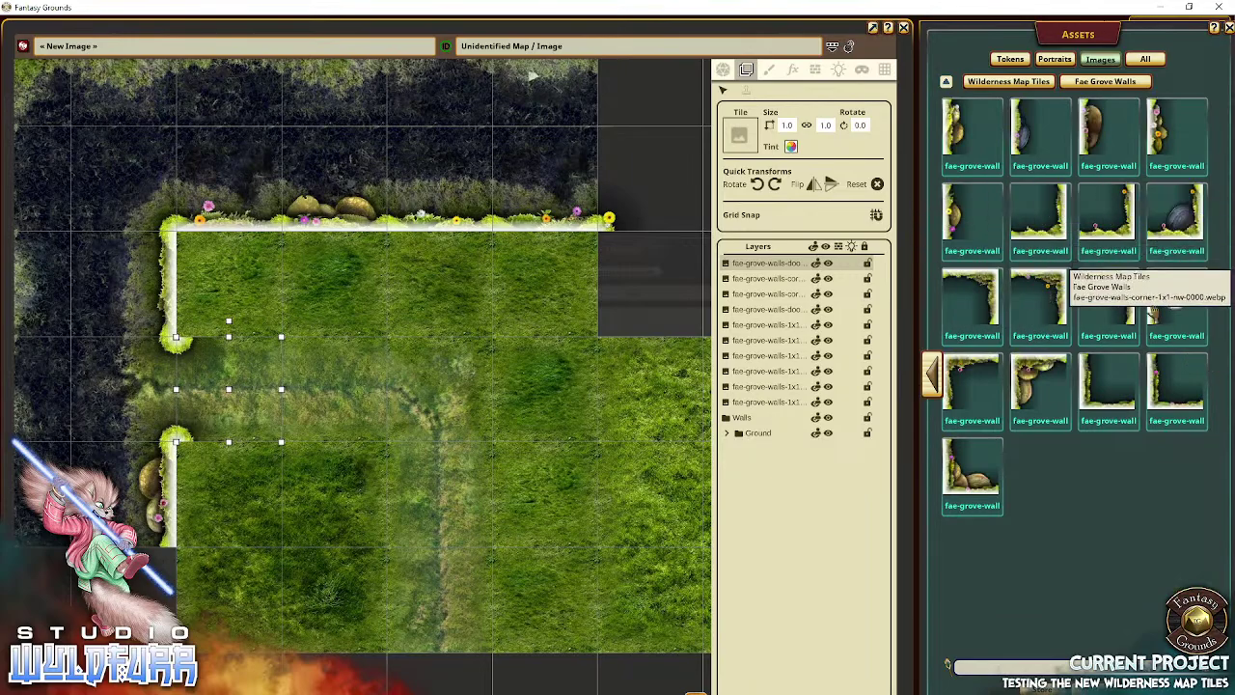
{"action": "left_click_drag", "start_coordinate": [300, 329], "coordinate": [207, 268]}
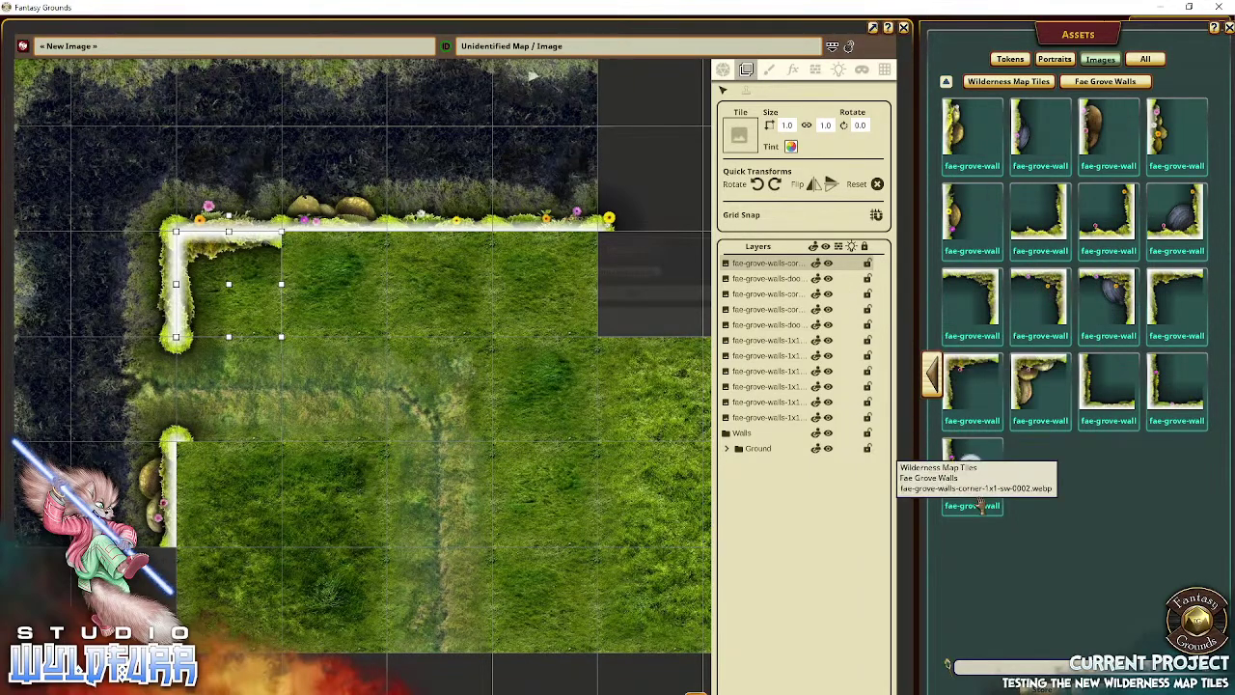
{"action": "left_click_drag", "start_coordinate": [978, 309], "coordinate": [458, 292]}
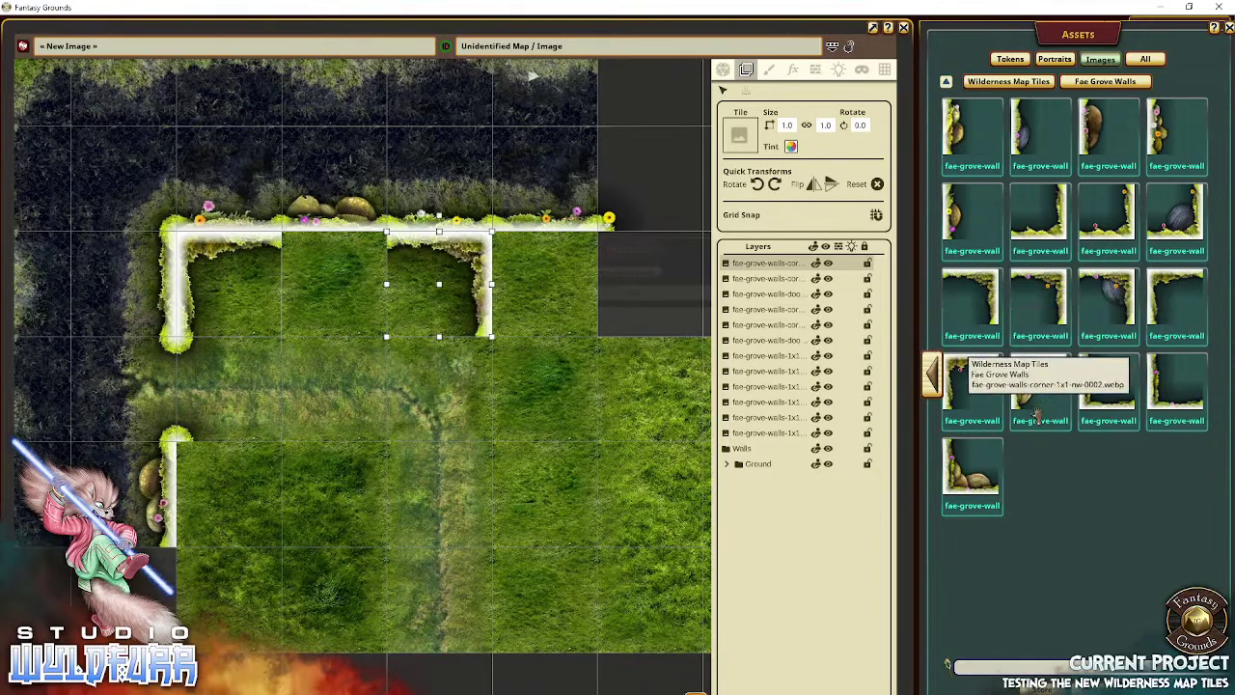
Step: Try a rocky north-west corner in the easternmost square under the north wall, then replace it with a flowered dead-end passageway open to the south
{"action": "left_click_drag", "start_coordinate": [564, 290], "coordinate": [554, 324]}
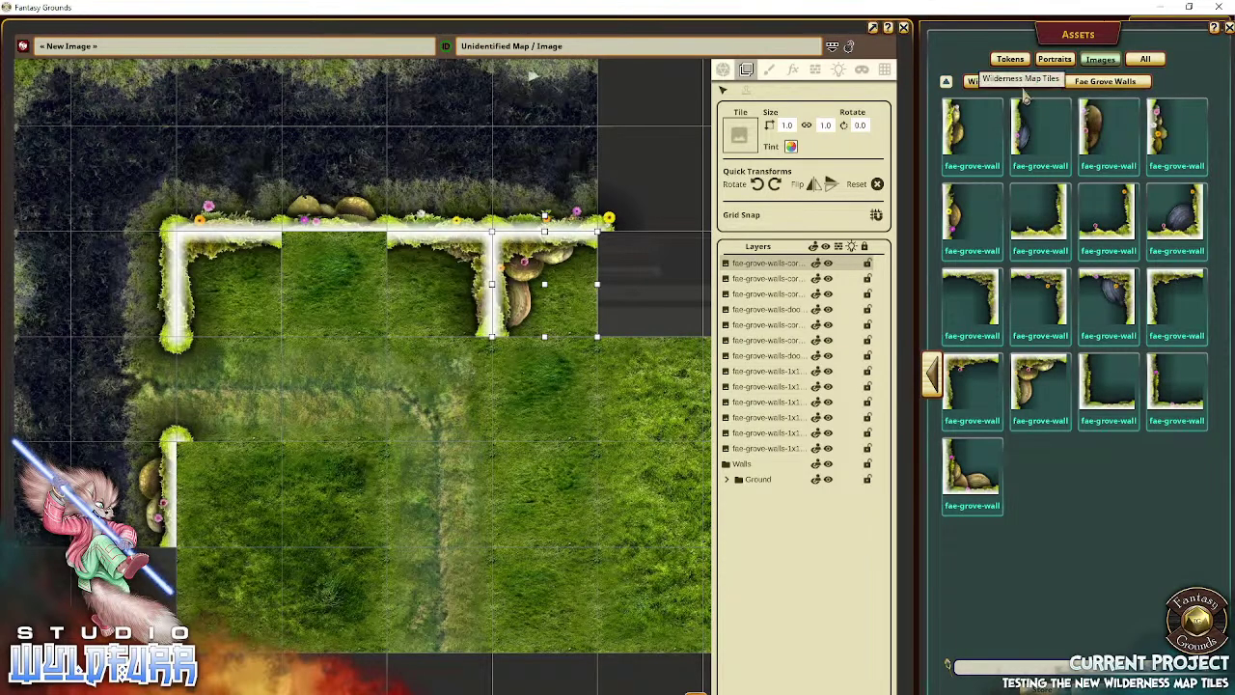
{"action": "key", "text": "Delete"}
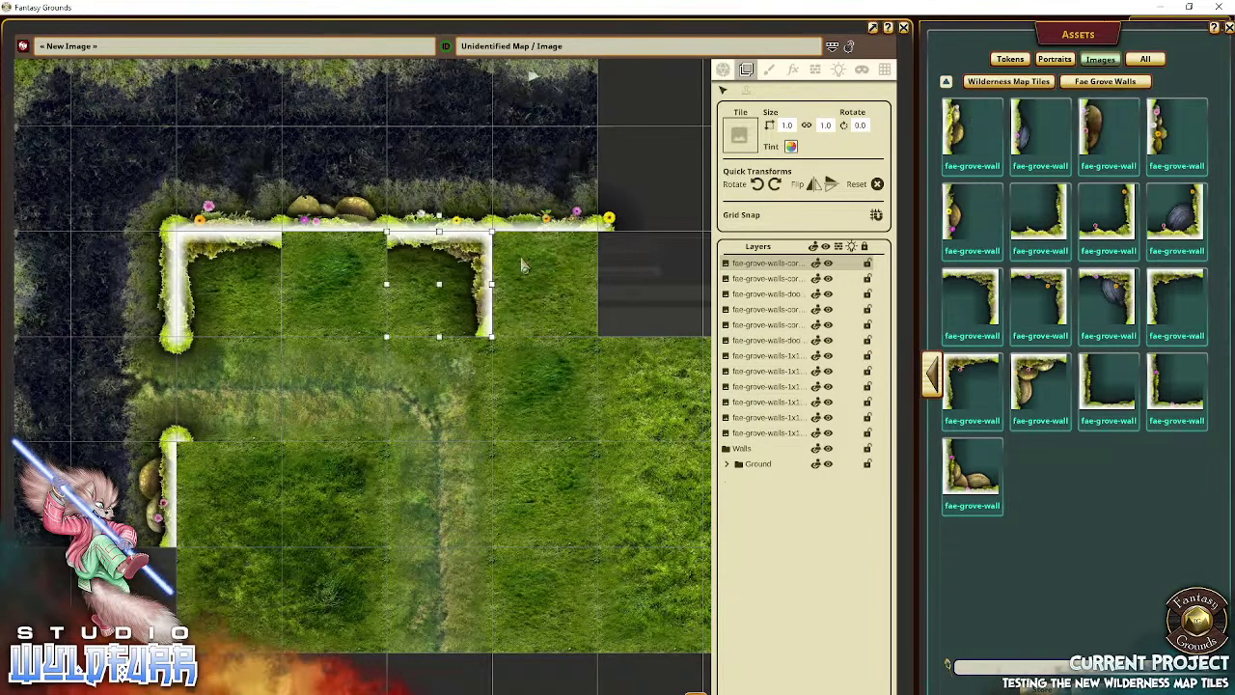
{"action": "left_click", "coordinate": [1008, 81]}
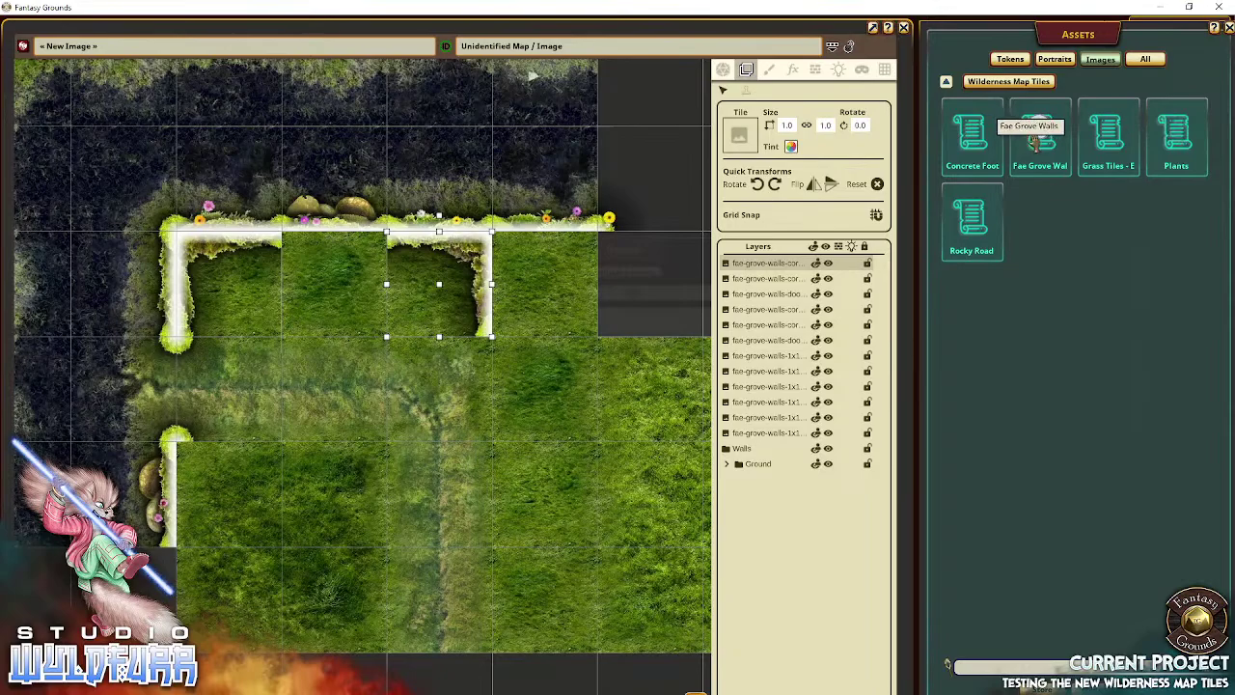
{"action": "left_click", "coordinate": [1035, 140]}
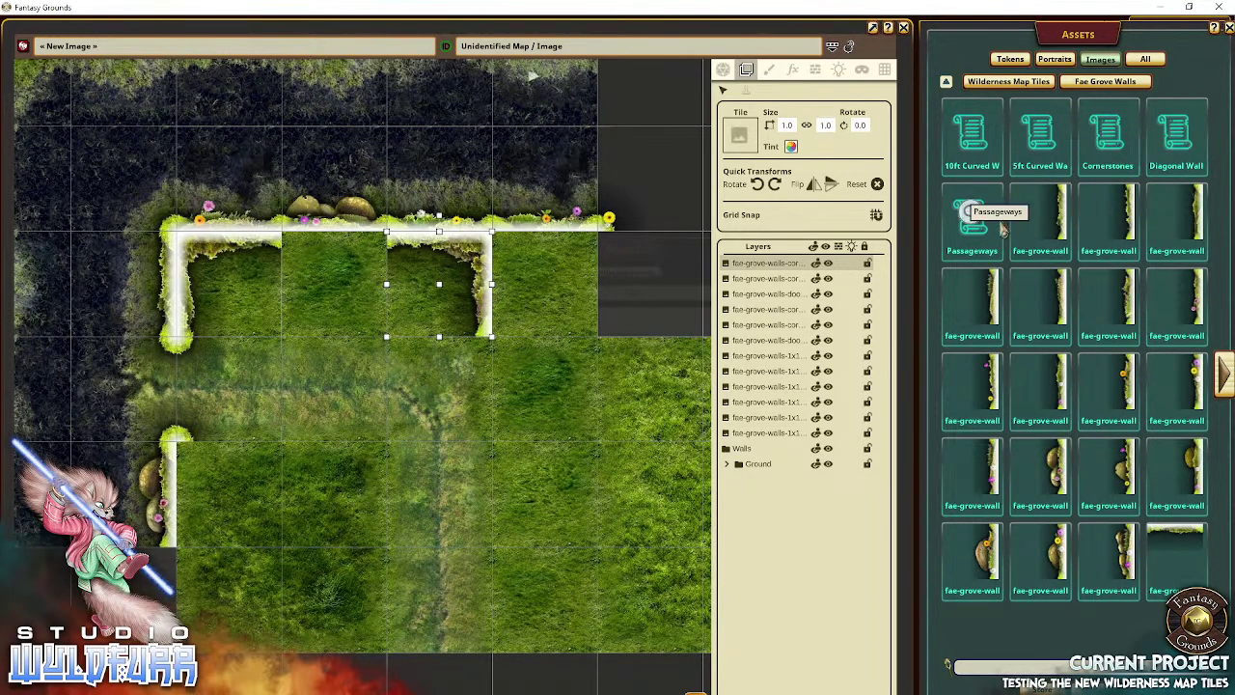
{"action": "left_click", "coordinate": [999, 228]}
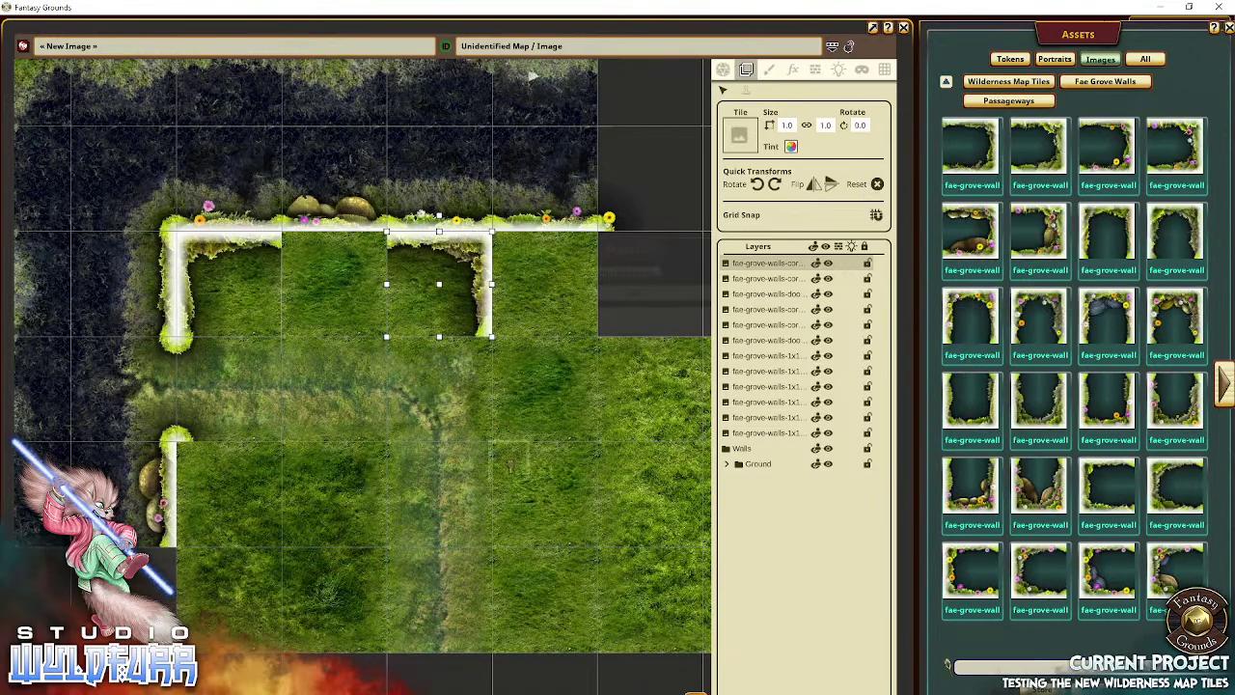
{"action": "left_click_drag", "start_coordinate": [511, 466], "coordinate": [584, 319]}
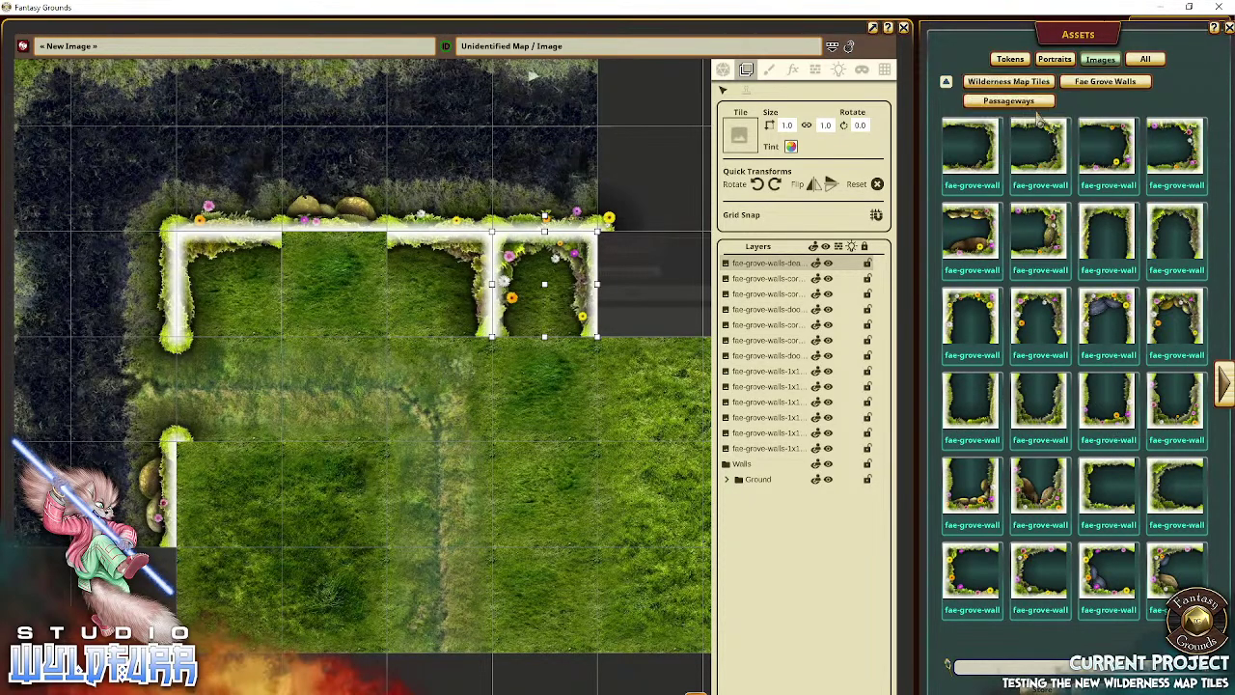
Step: Extend the passageway with a flowered south-east corner tile below the dead end and a flowered south-west corner tile directly west of it
{"action": "left_click", "coordinate": [1224, 394]}
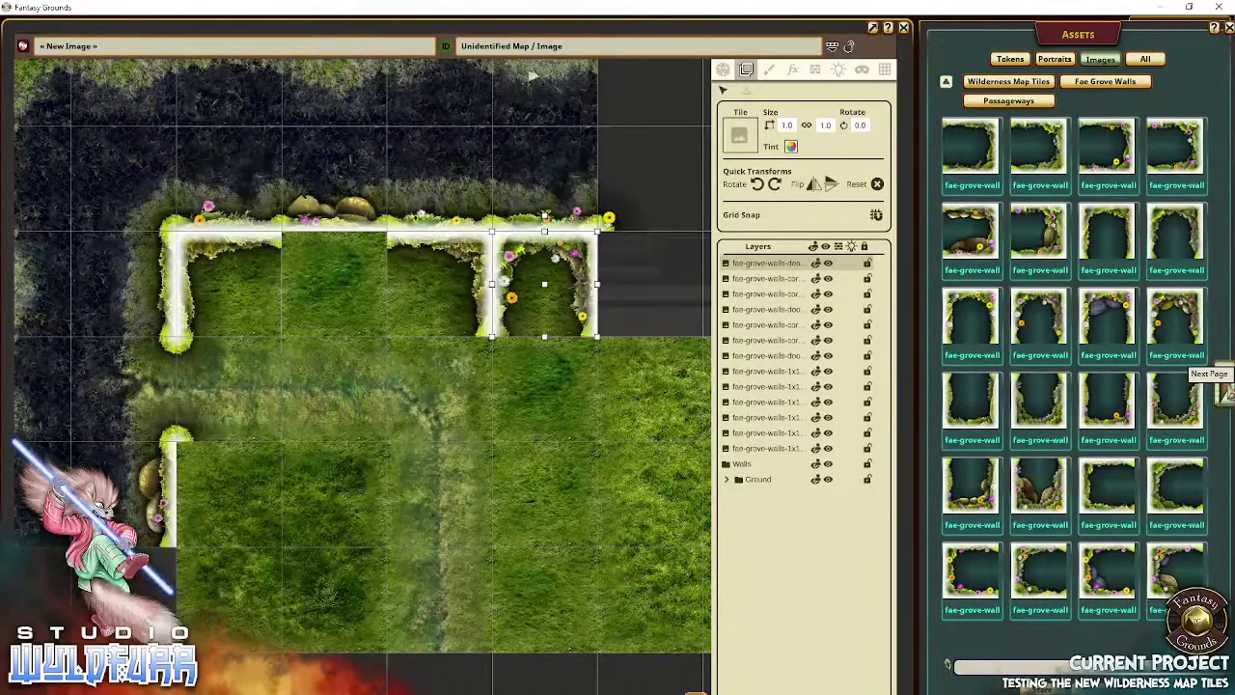
{"action": "left_click", "coordinate": [1226, 391]}
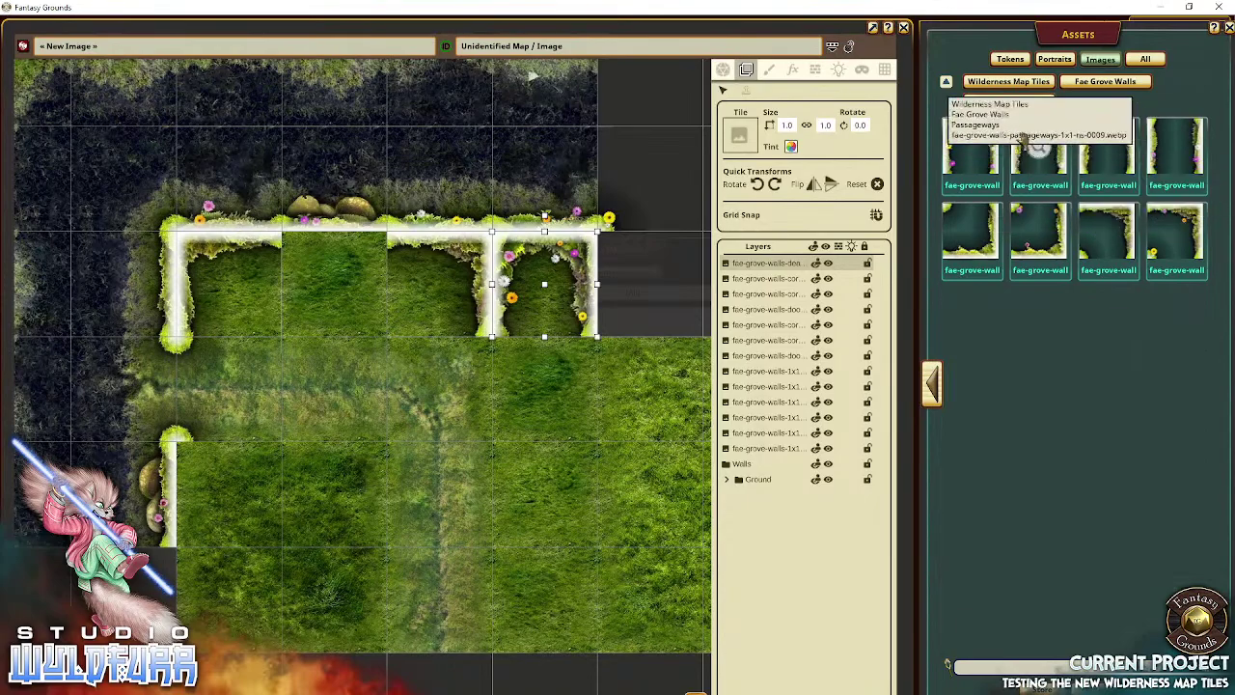
{"action": "left_click_drag", "start_coordinate": [1038, 232], "coordinate": [557, 415]}
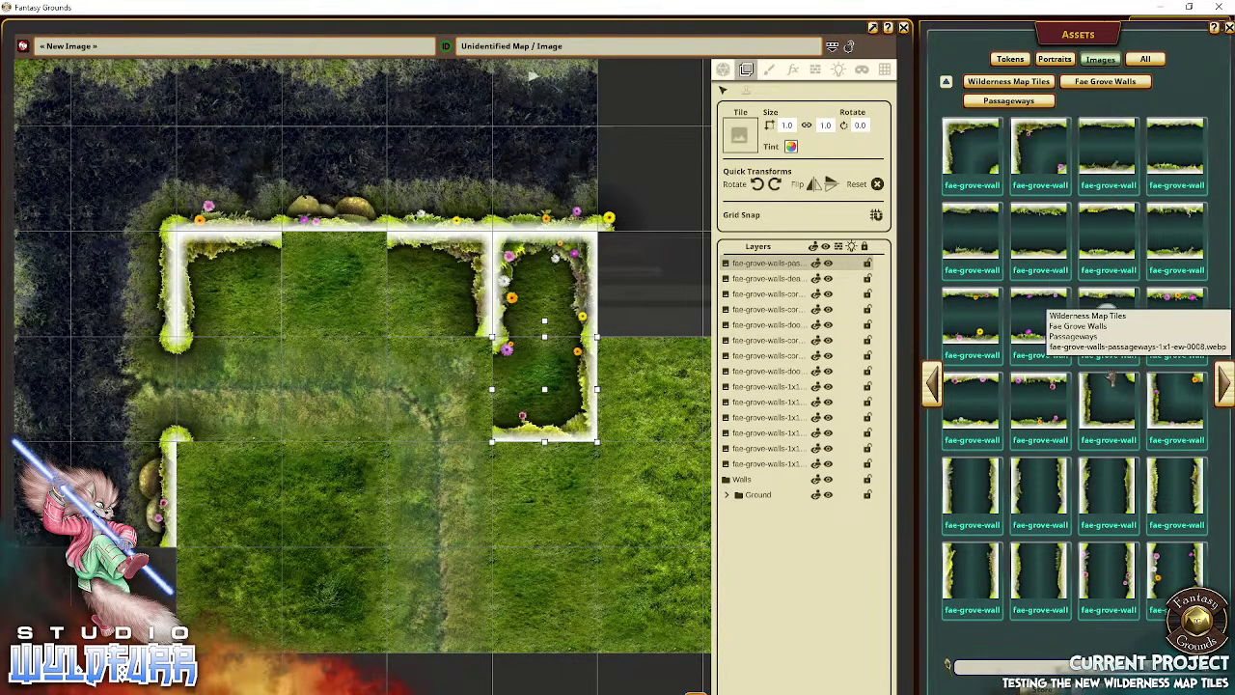
{"action": "left_click_drag", "start_coordinate": [1111, 380], "coordinate": [436, 415]}
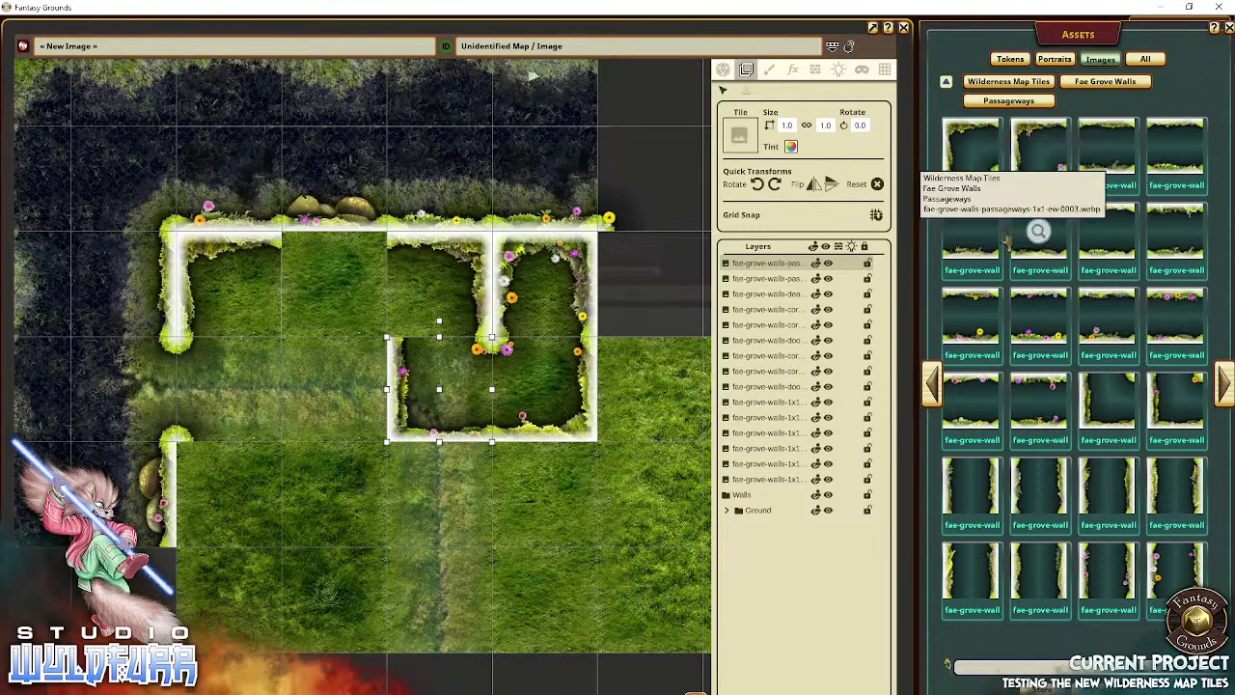
Step: Fill the gap between the two northern corners with a plain north wall tile and back the passageway's west side with a rocky, flowered east wall
{"action": "left_click", "coordinate": [1108, 83]}
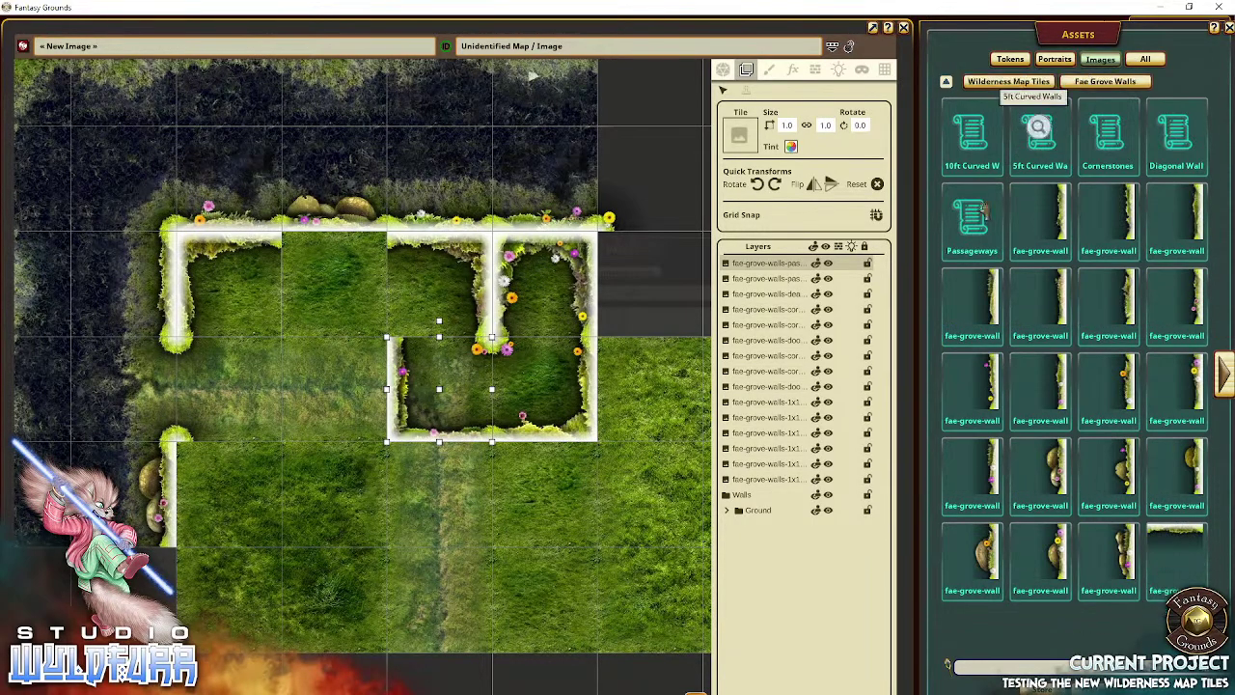
{"action": "left_click_drag", "start_coordinate": [1175, 548], "coordinate": [349, 300]}
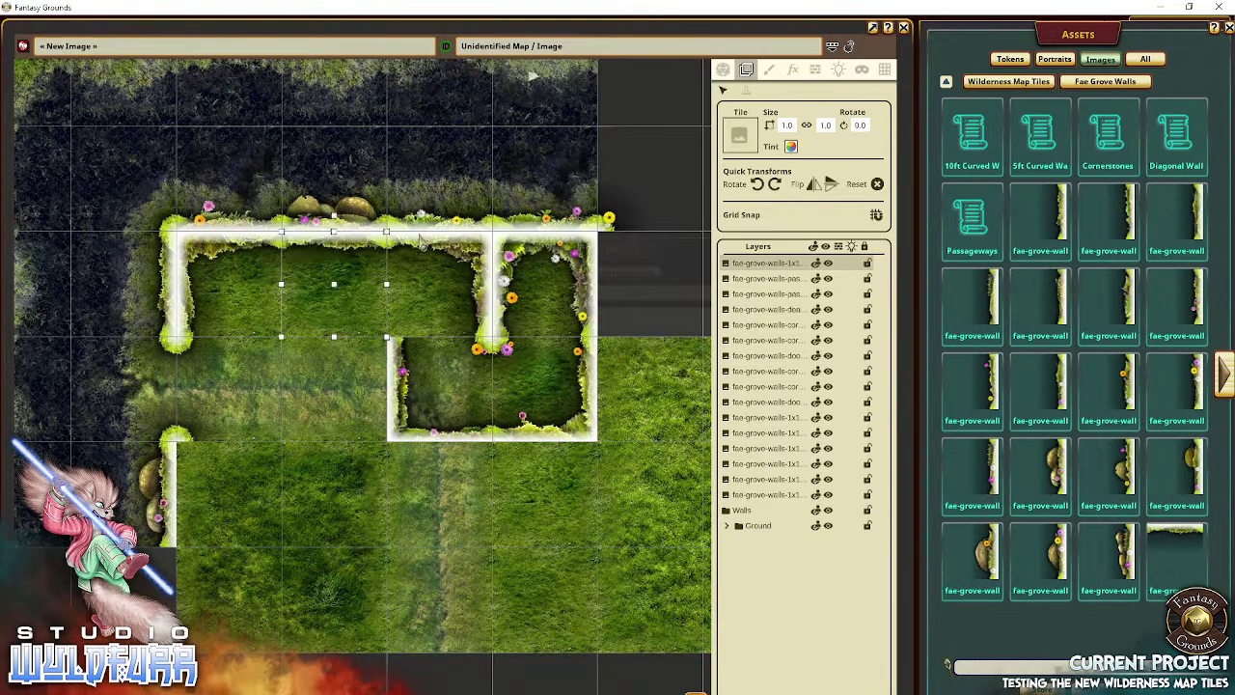
{"action": "left_click_drag", "start_coordinate": [432, 362], "coordinate": [480, 237]}
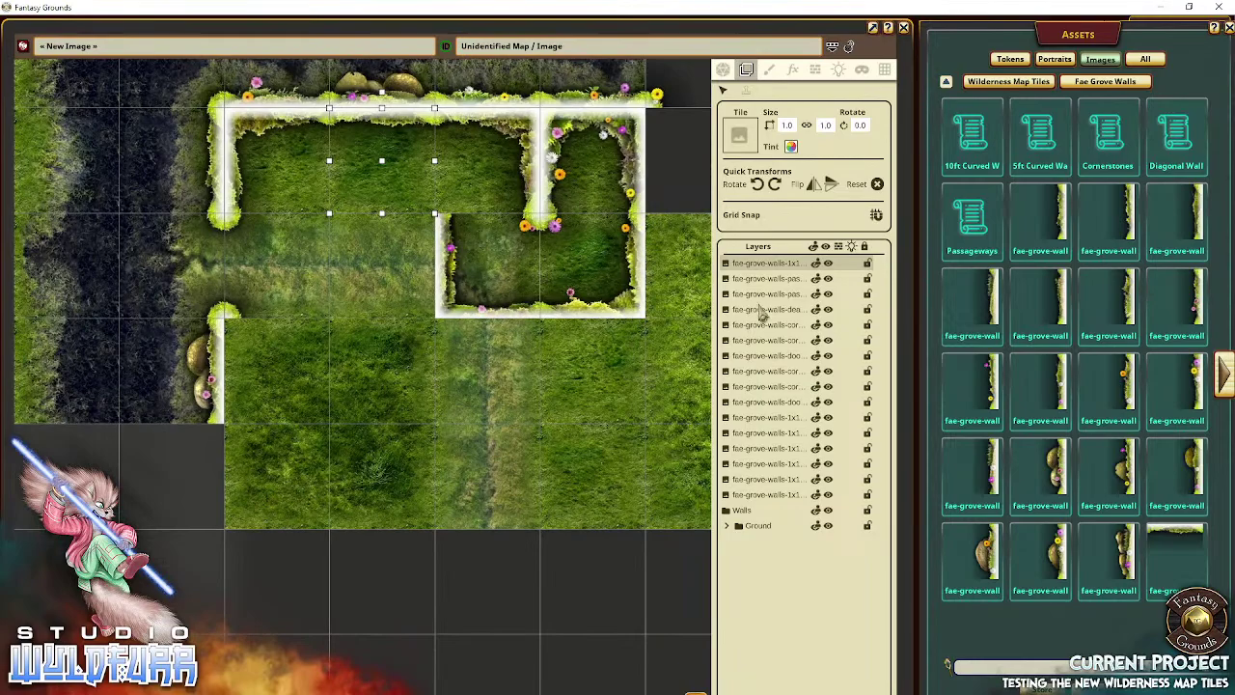
{"action": "left_click_drag", "start_coordinate": [1041, 559], "coordinate": [409, 263]}
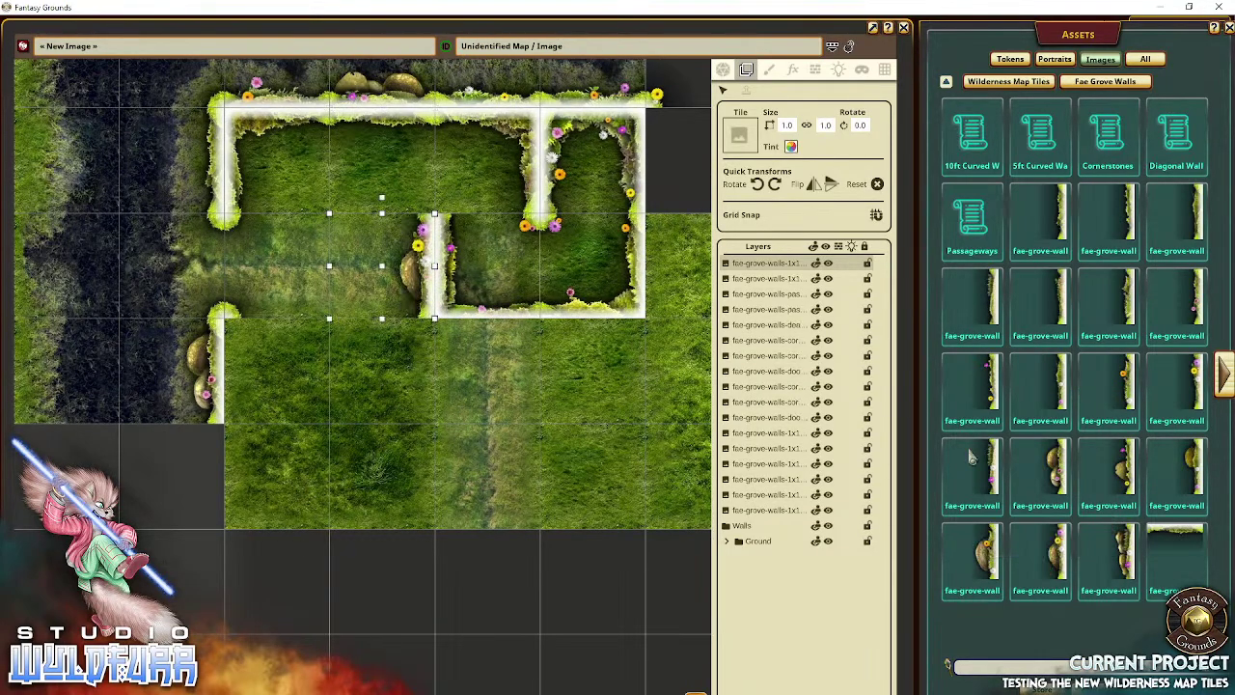
Step: Close off the room's south side with a plain south-east corner tile and a rocky south-west corner tile beside the west wall
{"action": "left_click", "coordinate": [1225, 377]}
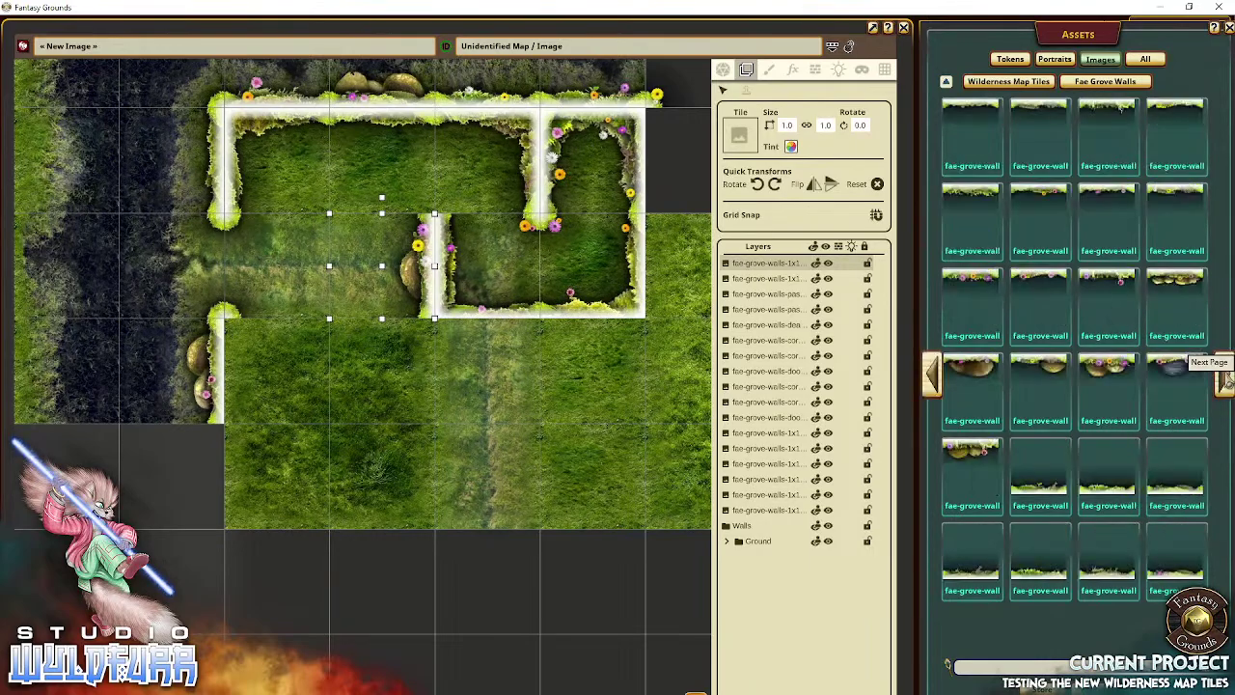
{"action": "left_click", "coordinate": [1225, 377]}
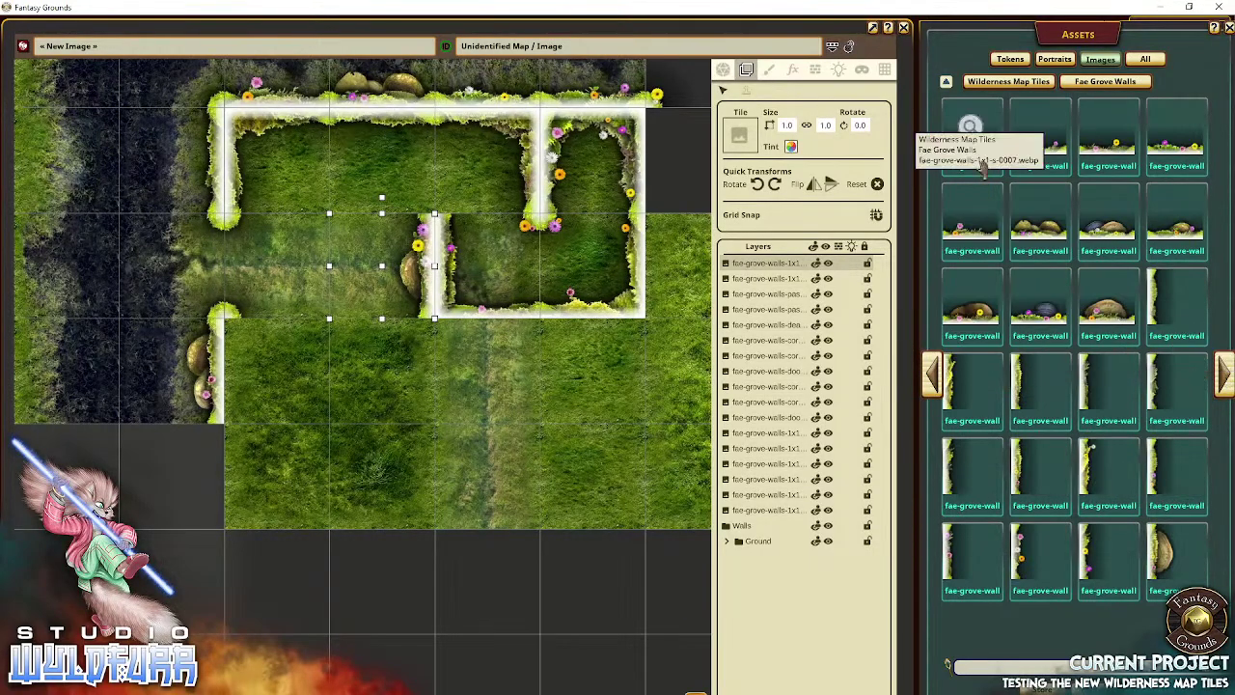
{"action": "left_click", "coordinate": [1225, 377]}
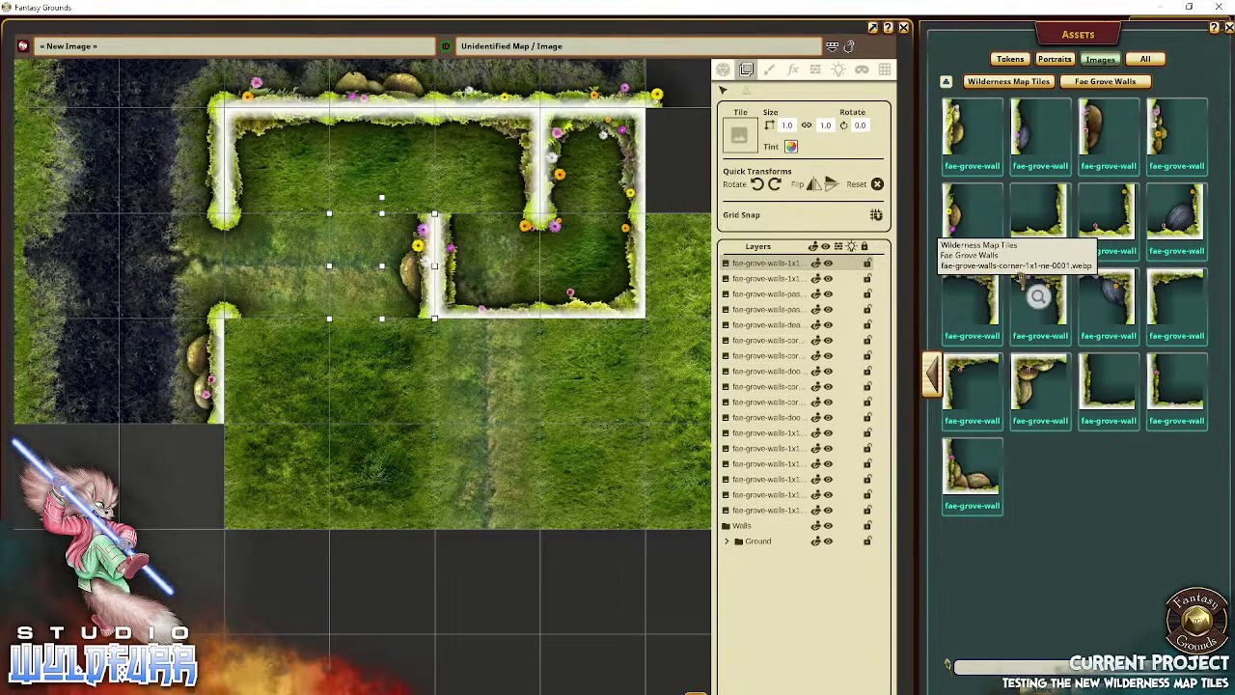
{"action": "left_click_drag", "start_coordinate": [1073, 220], "coordinate": [396, 382]}
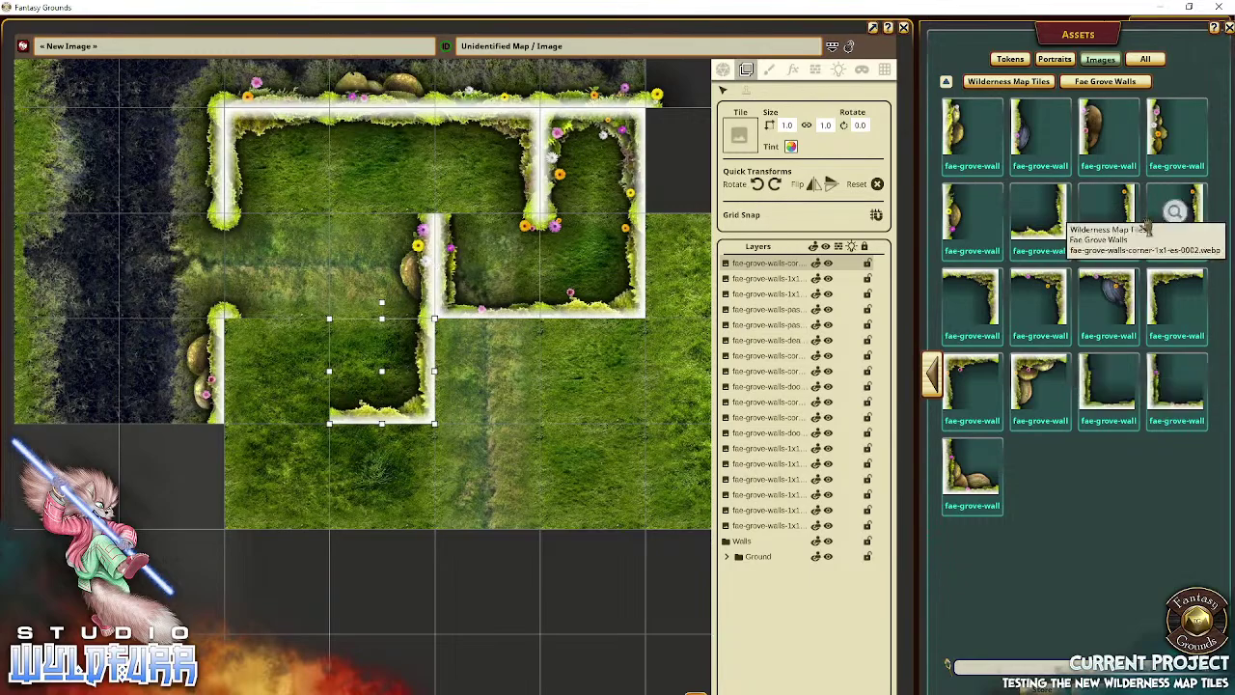
{"action": "left_click_drag", "start_coordinate": [970, 474], "coordinate": [277, 405]}
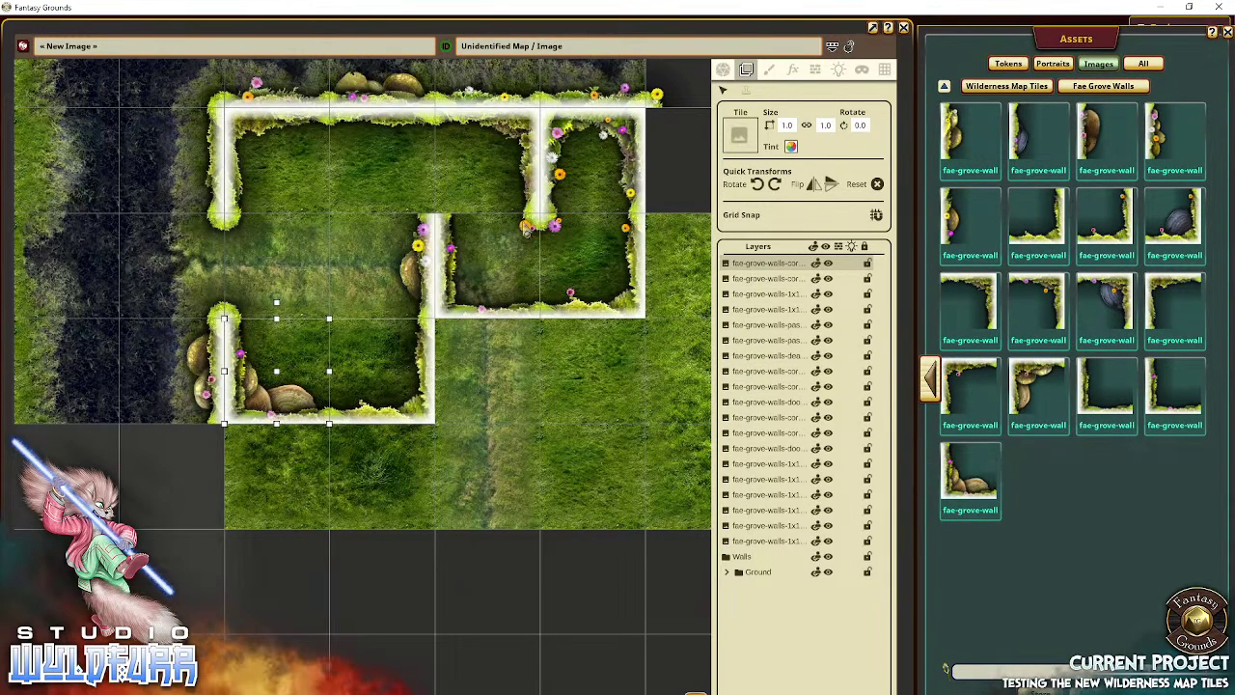
Step: Cap the north end of the wall between the room and passageway with a plain south-east cornerstone and a yellow-flowered south-west cornerstone
{"action": "left_click", "coordinate": [1007, 86]}
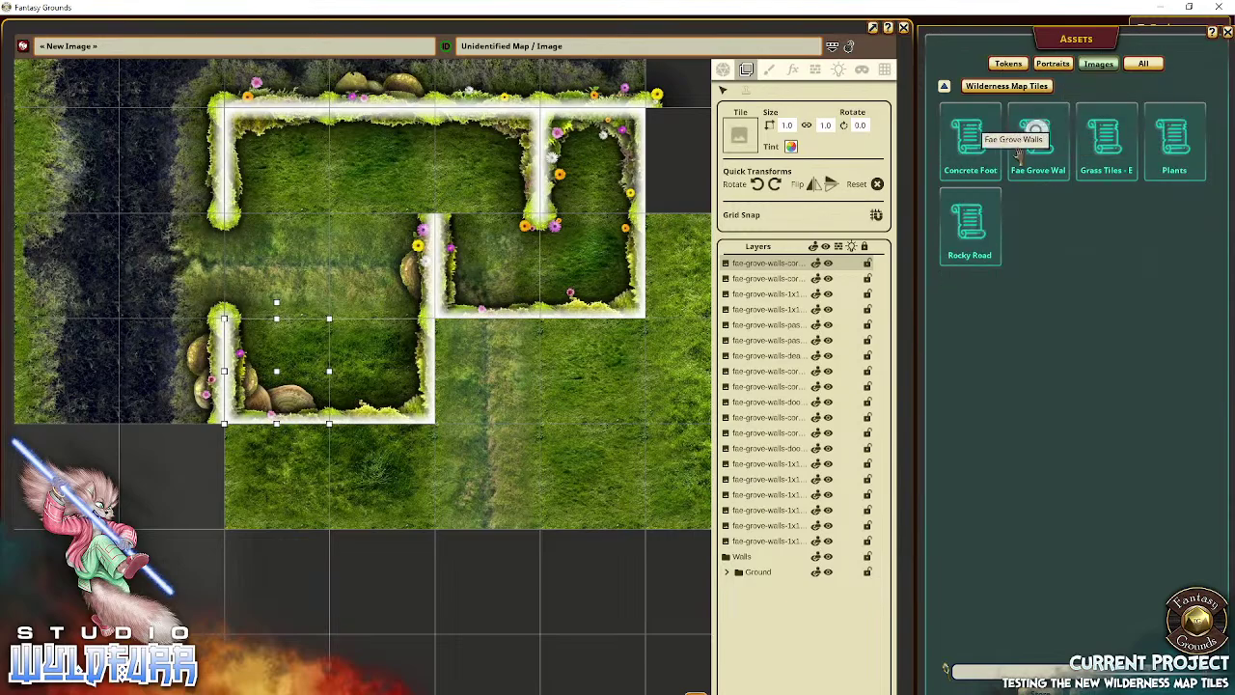
{"action": "left_click", "coordinate": [1039, 147]}
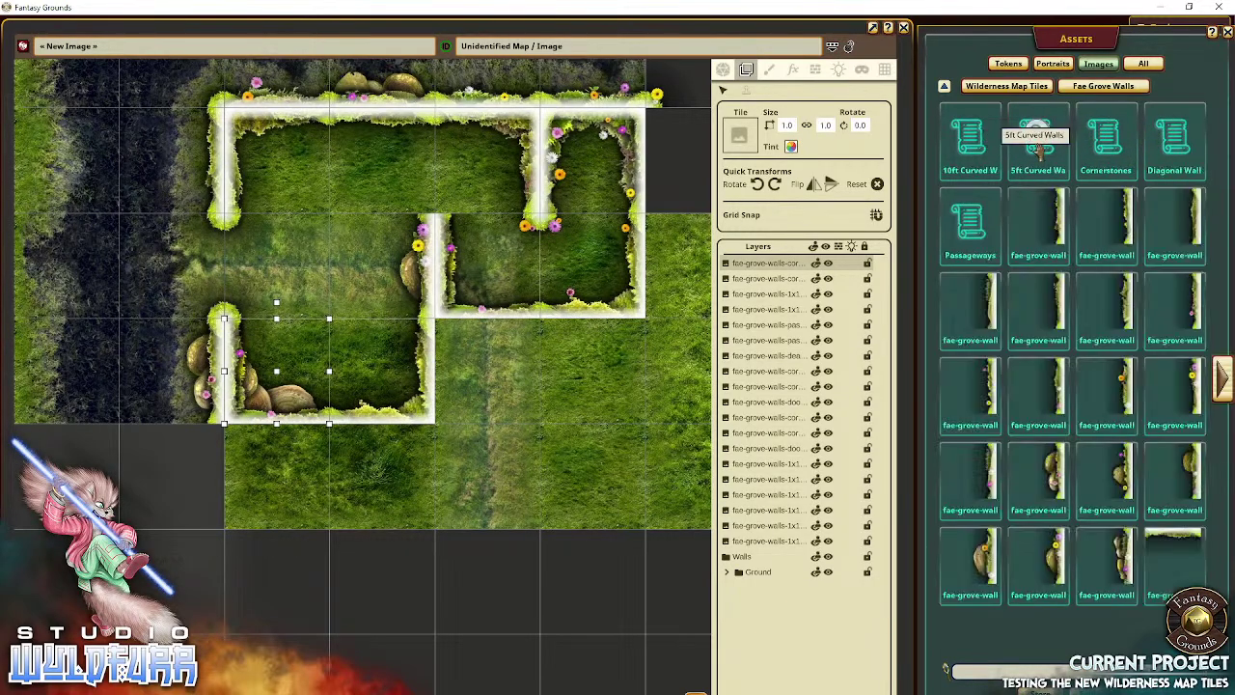
{"action": "left_click", "coordinate": [1090, 158]}
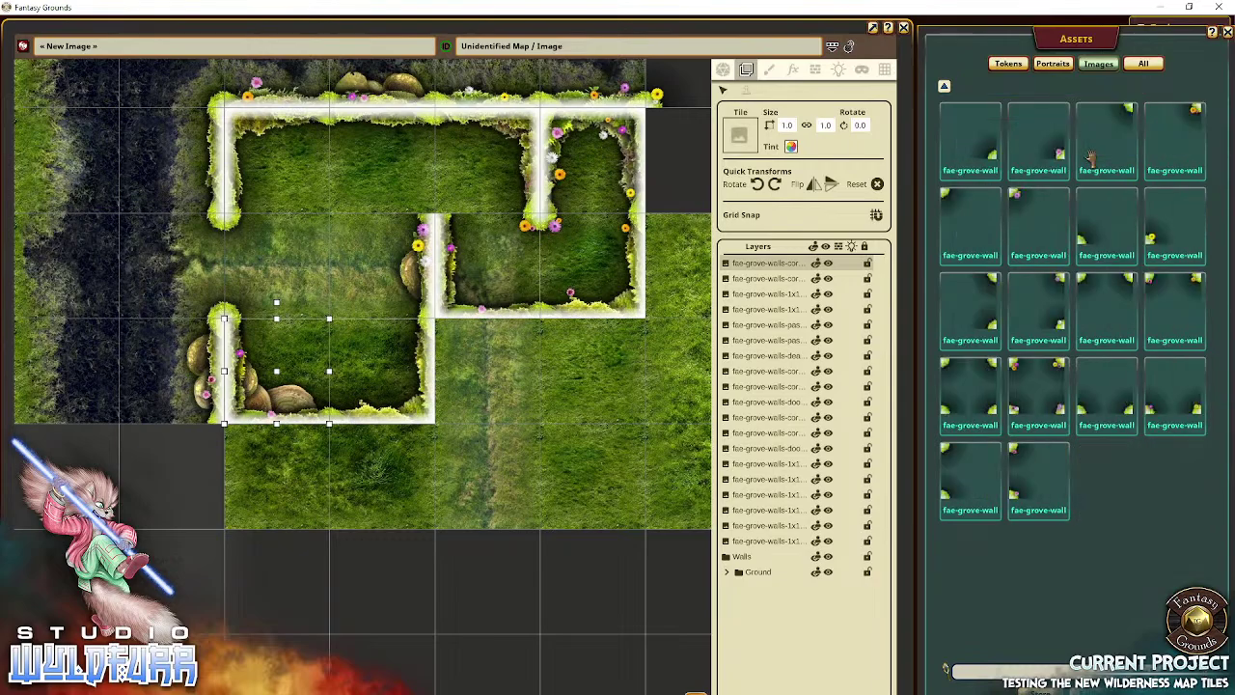
{"action": "left_click_drag", "start_coordinate": [1091, 159], "coordinate": [415, 211]}
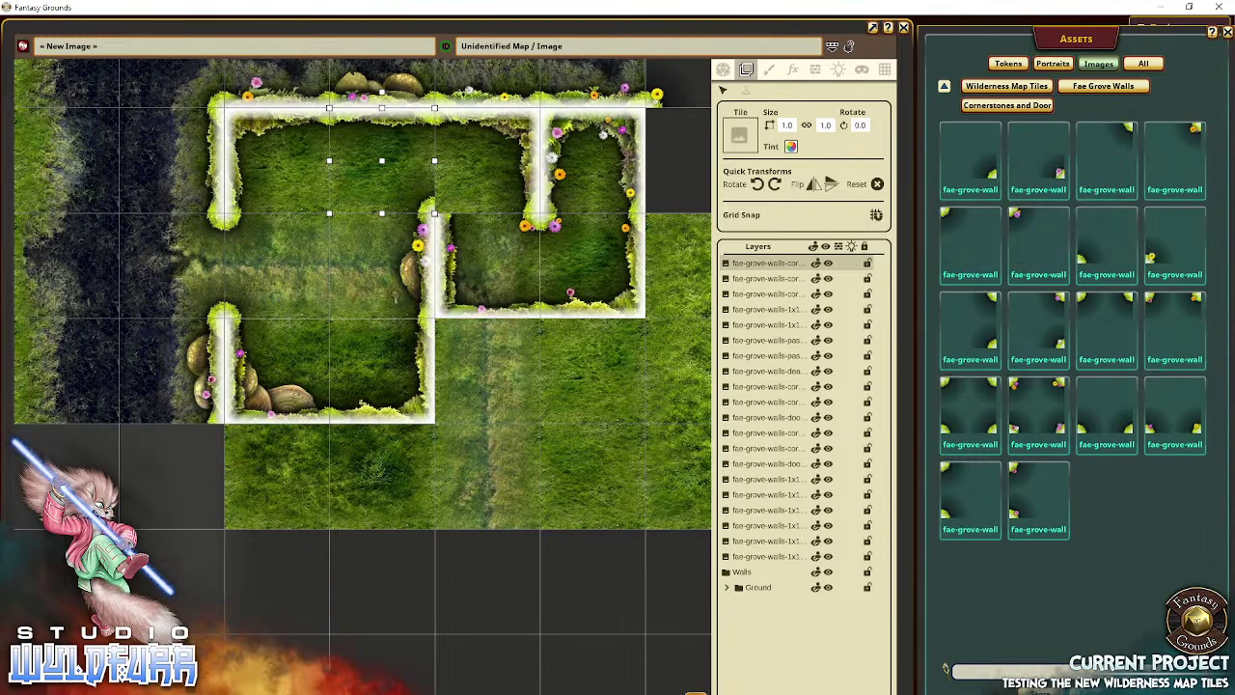
{"action": "left_click_drag", "start_coordinate": [394, 293], "coordinate": [465, 211]}
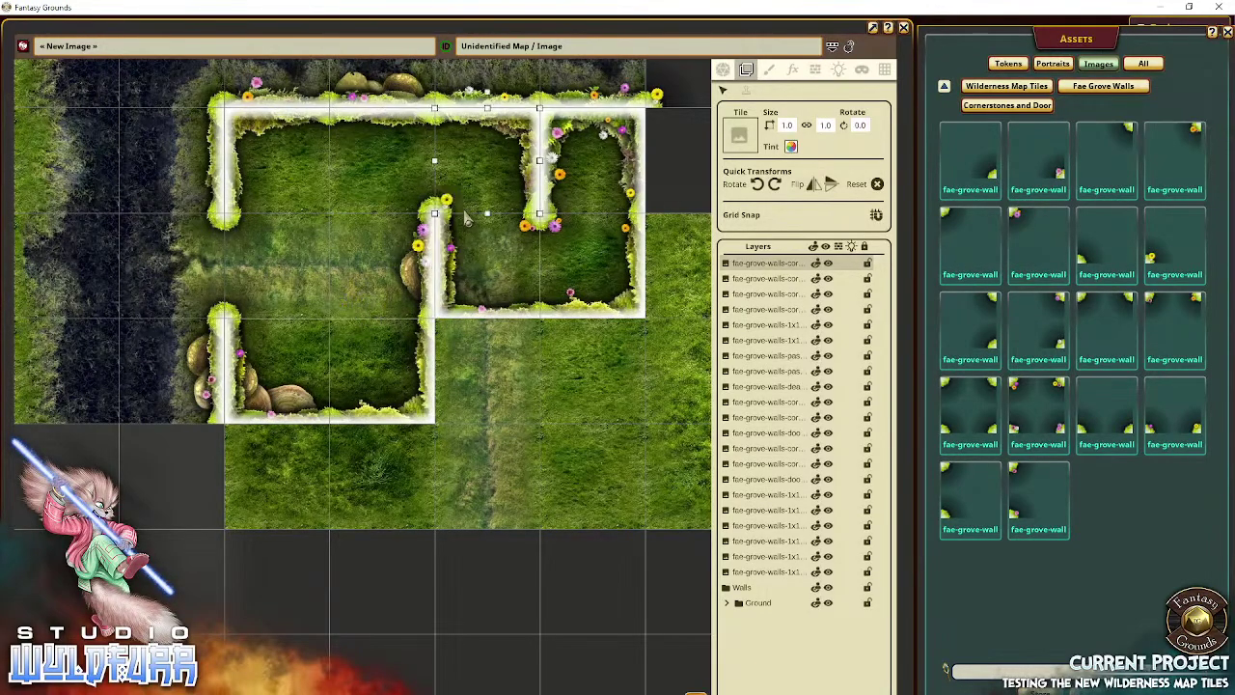
{"action": "left_click_drag", "start_coordinate": [307, 350], "coordinate": [439, 429]}
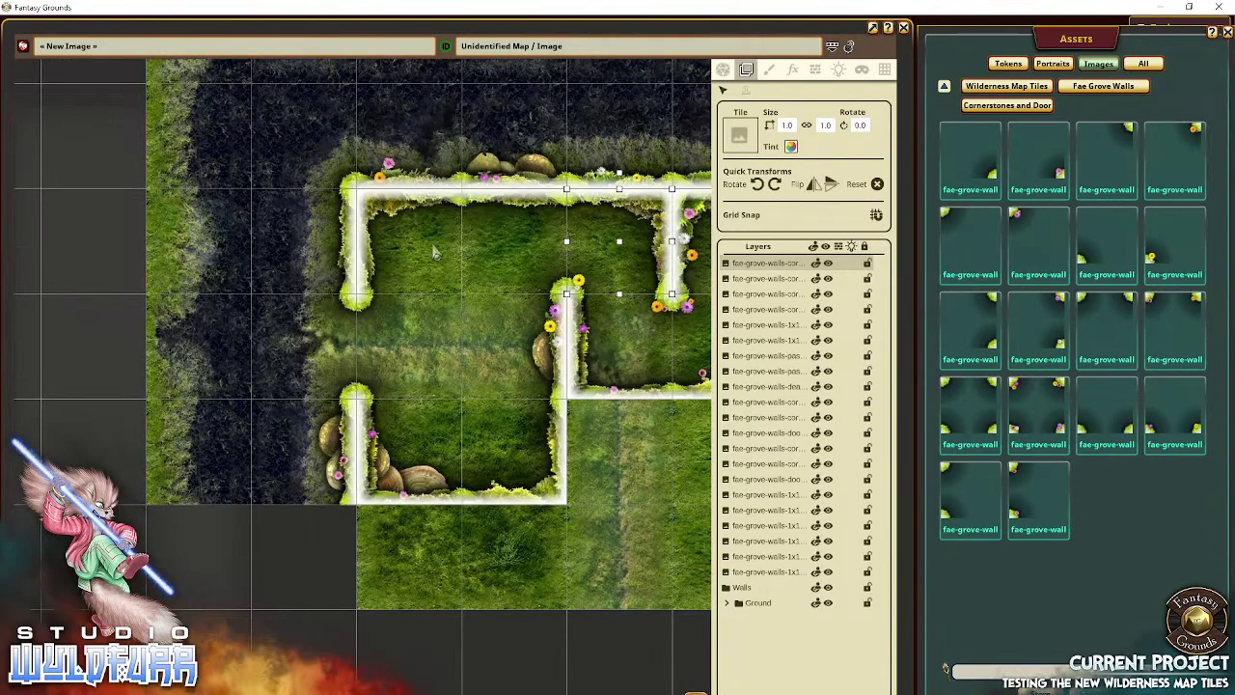
{"action": "left_click_drag", "start_coordinate": [435, 253], "coordinate": [253, 308]}
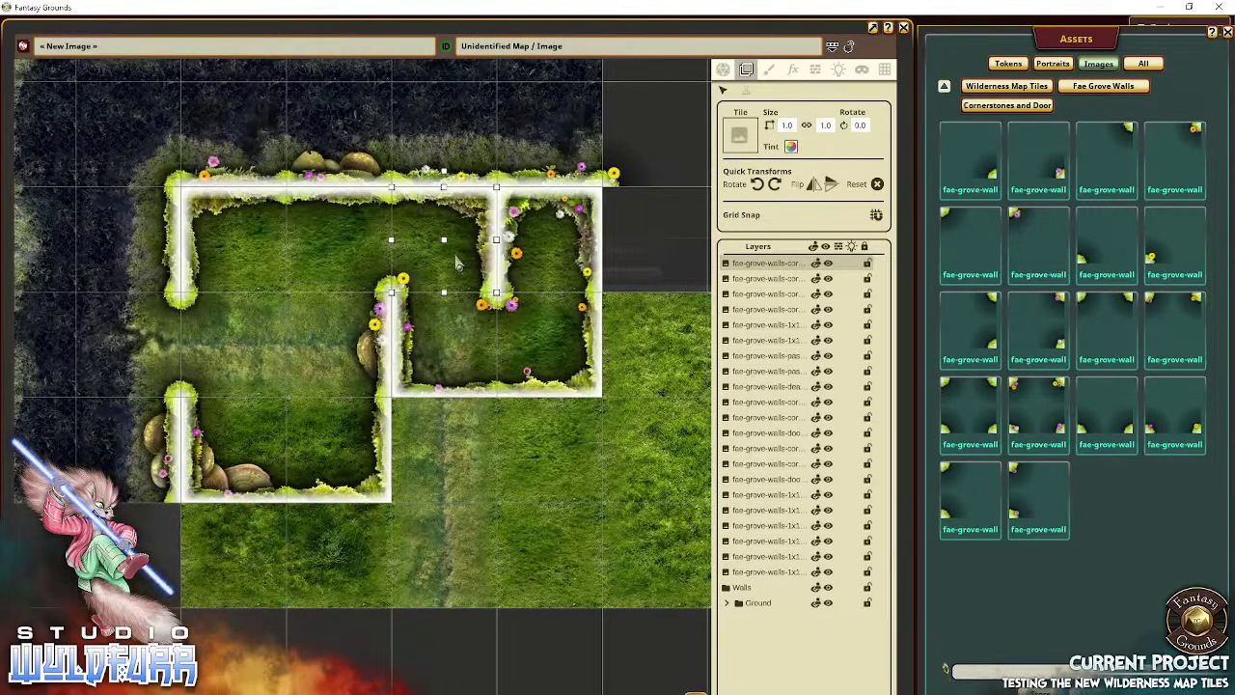
Step: Browse the Wilderness Map Tiles assets to the Basic Steps set within Grass Tiles - Expansion
{"action": "left_click", "coordinate": [1012, 89]}
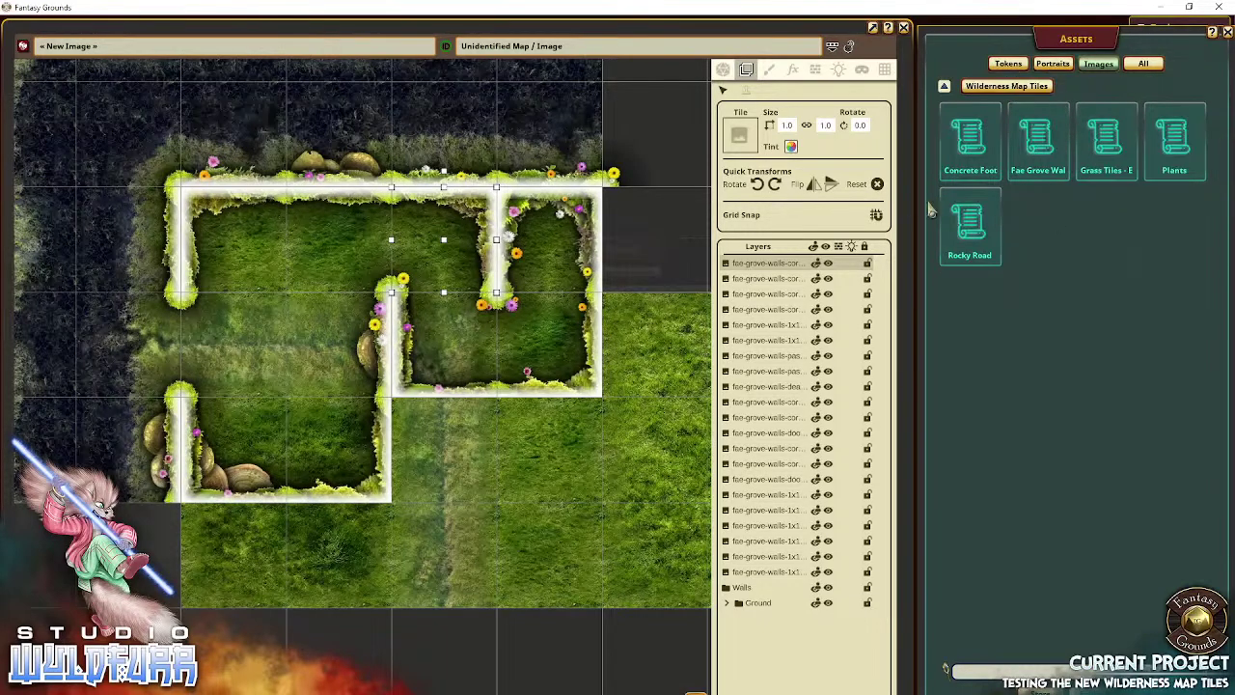
{"action": "left_click", "coordinate": [1106, 155]}
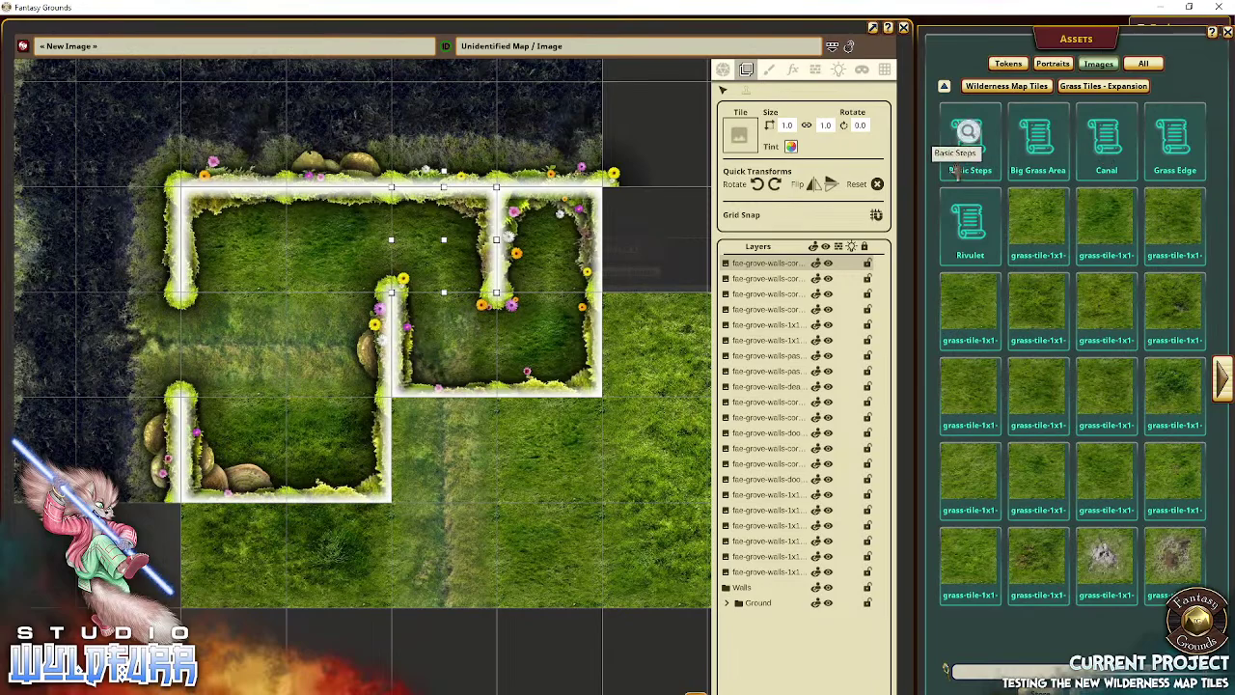
{"action": "left_click", "coordinate": [970, 145]}
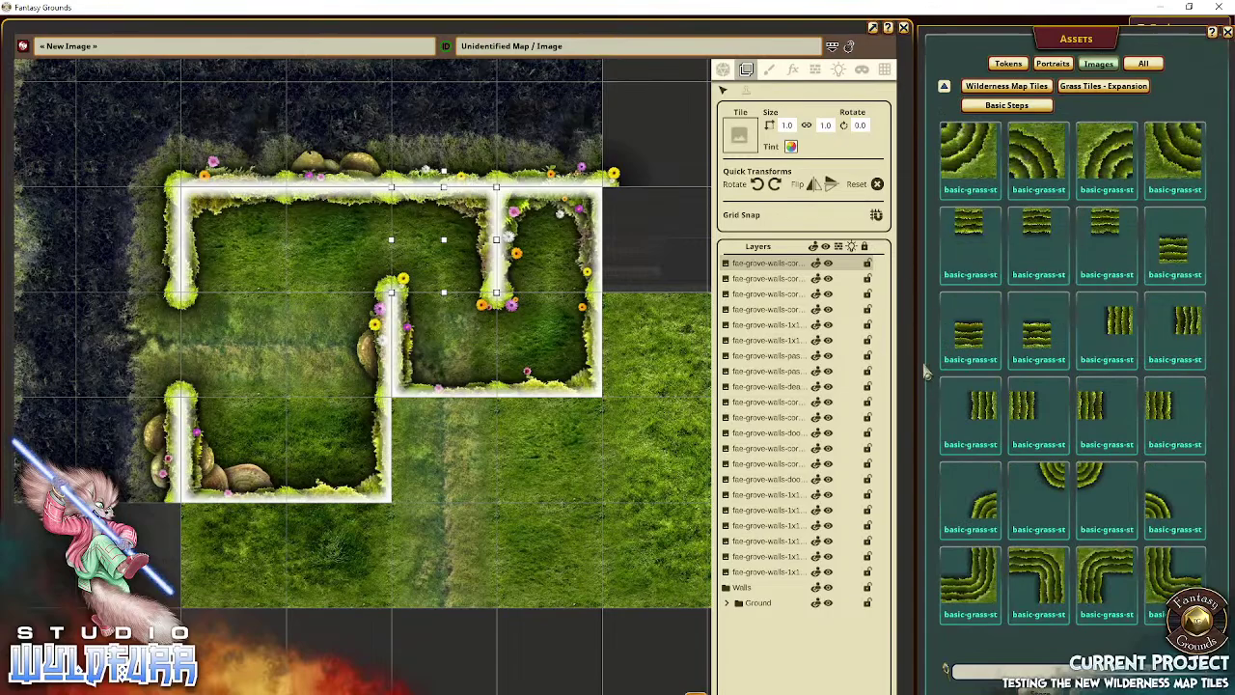
{"action": "left_click", "coordinate": [467, 320]}
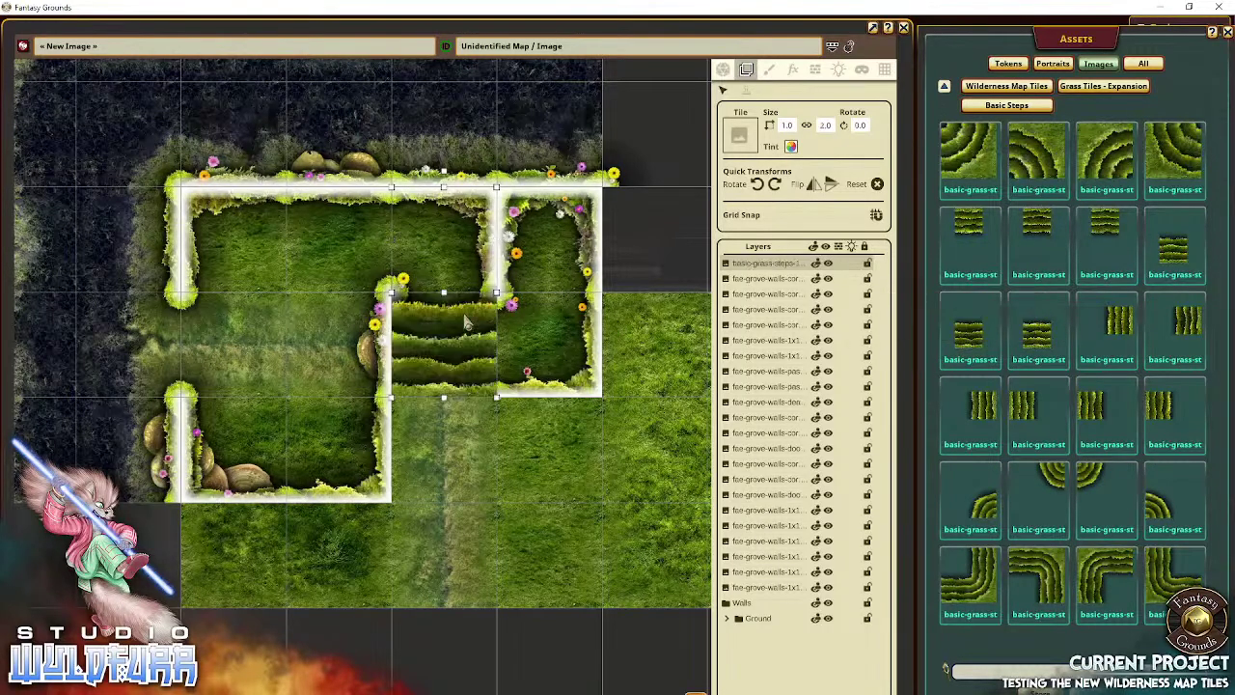
{"action": "left_click_drag", "start_coordinate": [450, 364], "coordinate": [447, 332]}
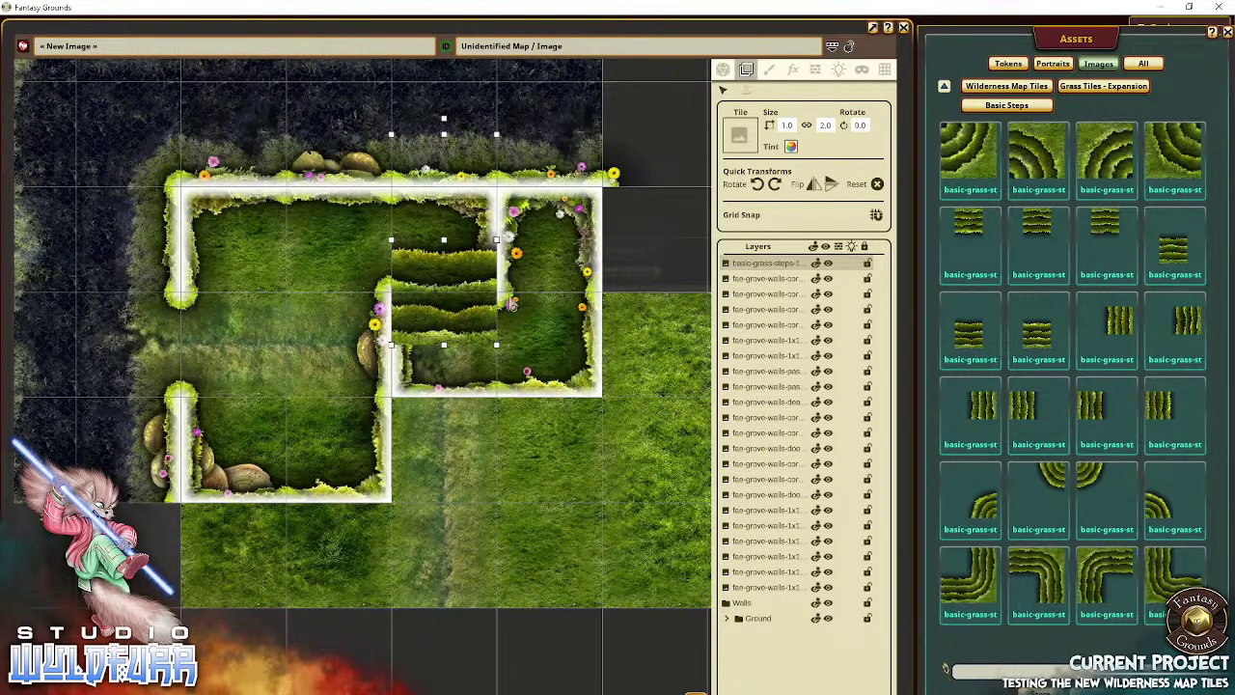
{"action": "left_click_drag", "start_coordinate": [443, 321], "coordinate": [492, 350]}
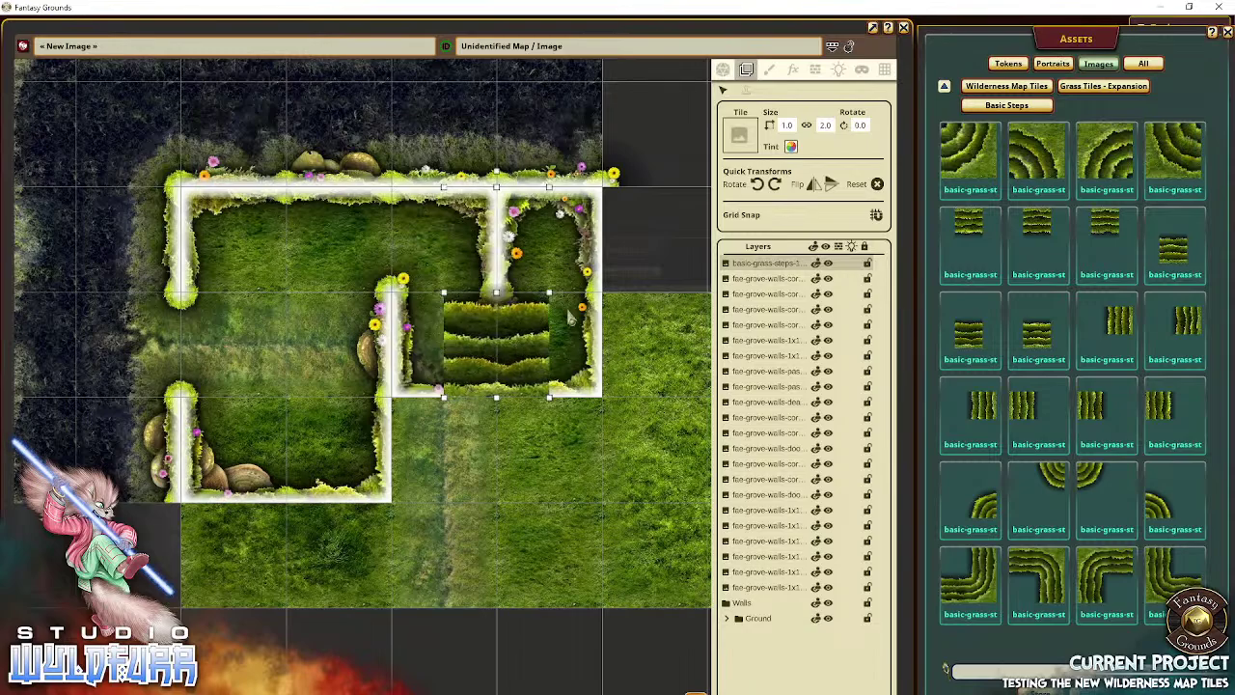
{"action": "key", "text": "Delete"}
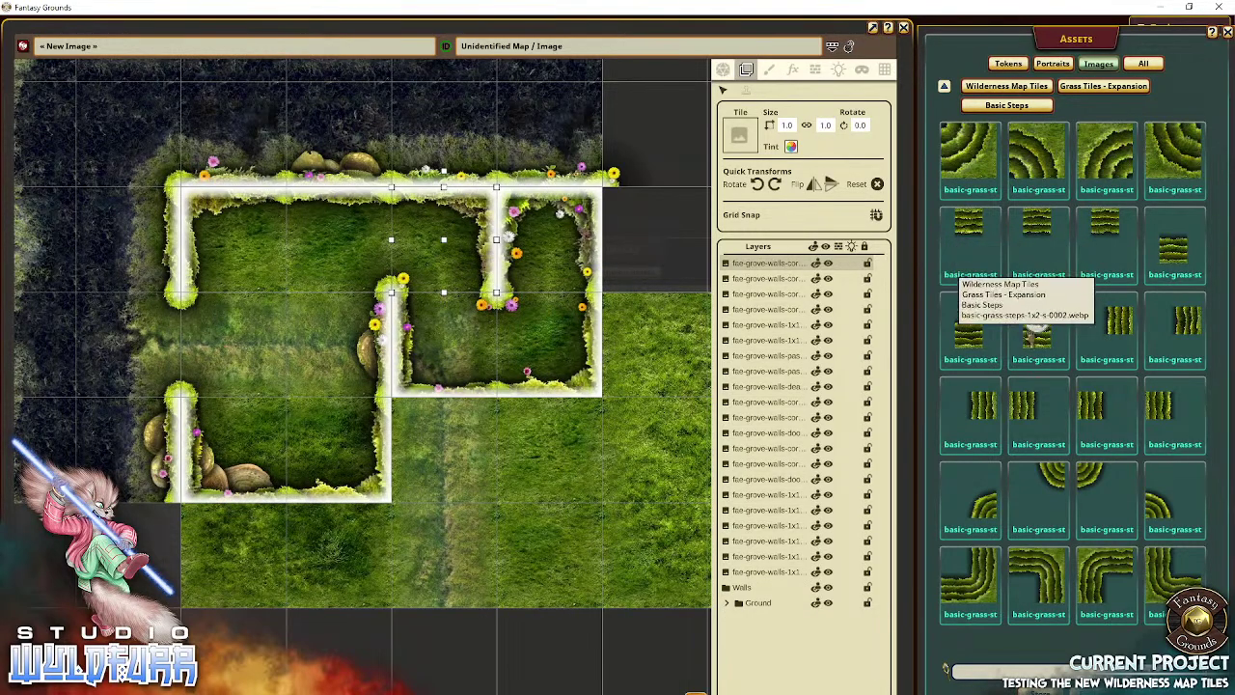
Step: Place vertical 2x1 grass steps beneath the gap between room and passageway, with a curved 2x2 corner steps tile directly north
{"action": "left_click_drag", "start_coordinate": [1087, 254], "coordinate": [480, 350]}
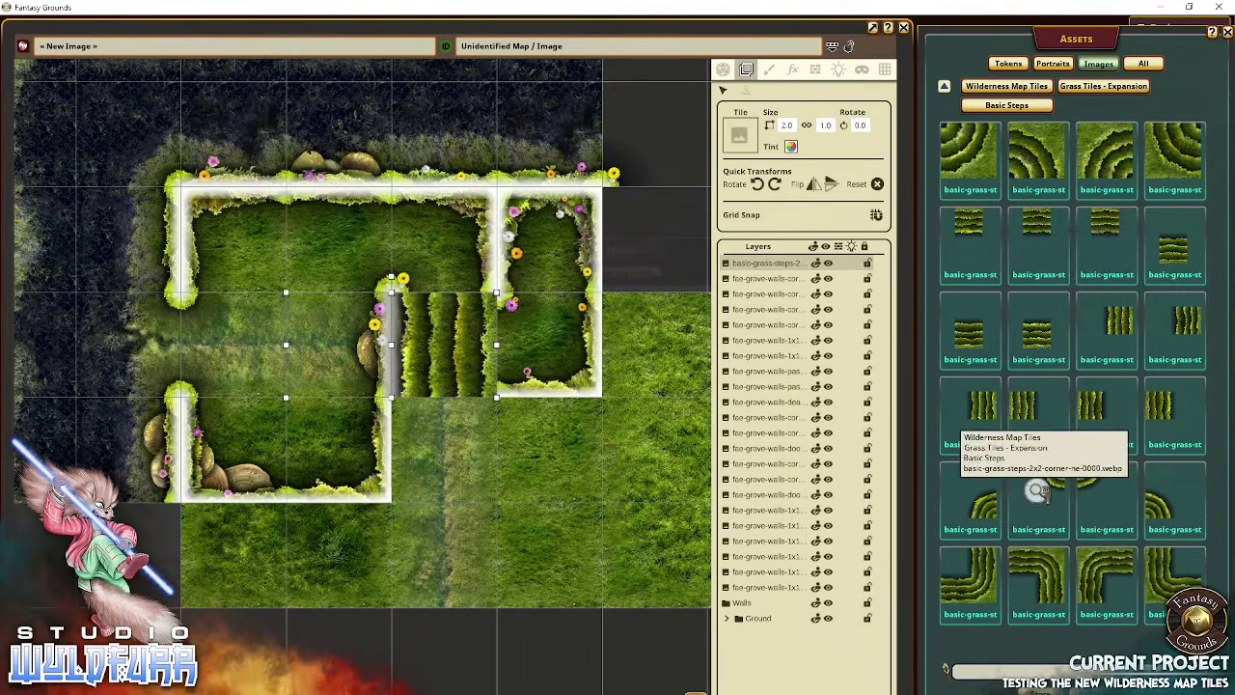
{"action": "left_click_drag", "start_coordinate": [1075, 505], "coordinate": [449, 248]}
{"action": "left_click_drag", "start_coordinate": [530, 326], "coordinate": [475, 277]}
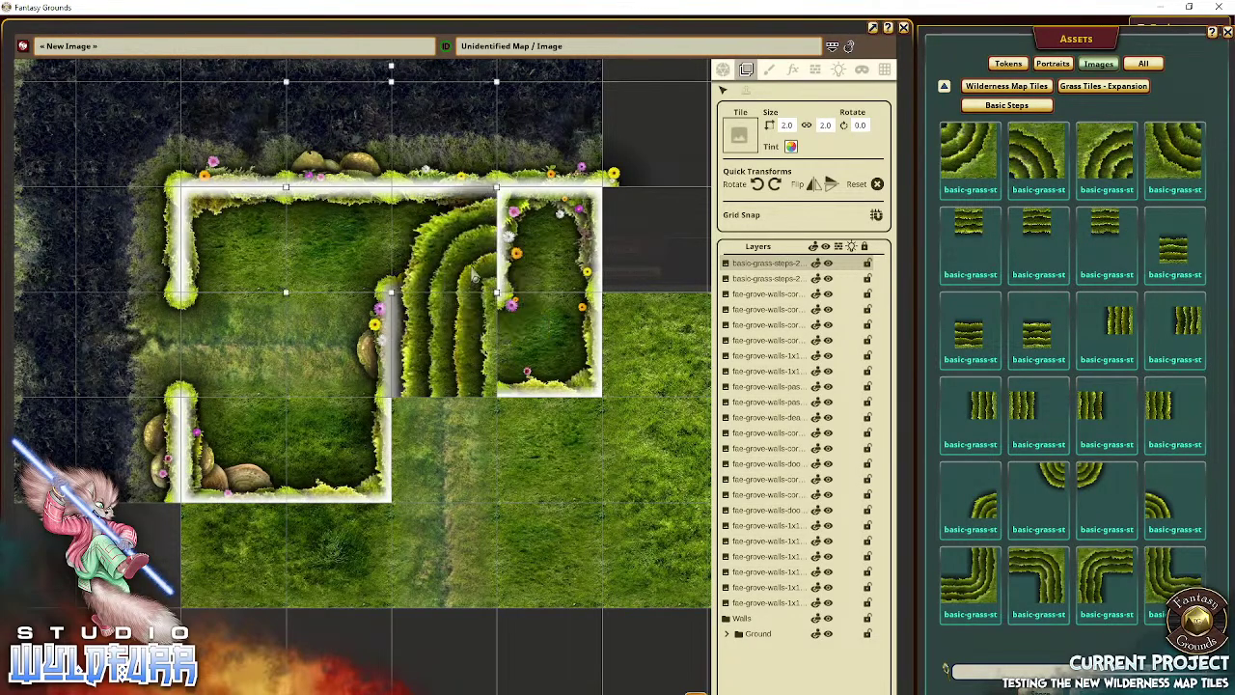
Step: Move both grass steps layers beneath all the fae grove wall tiles, just above the Walls folder
{"action": "left_click", "coordinate": [772, 280], "text": "ctrl"}
{"action": "left_click_drag", "start_coordinate": [778, 278], "coordinate": [766, 589]}
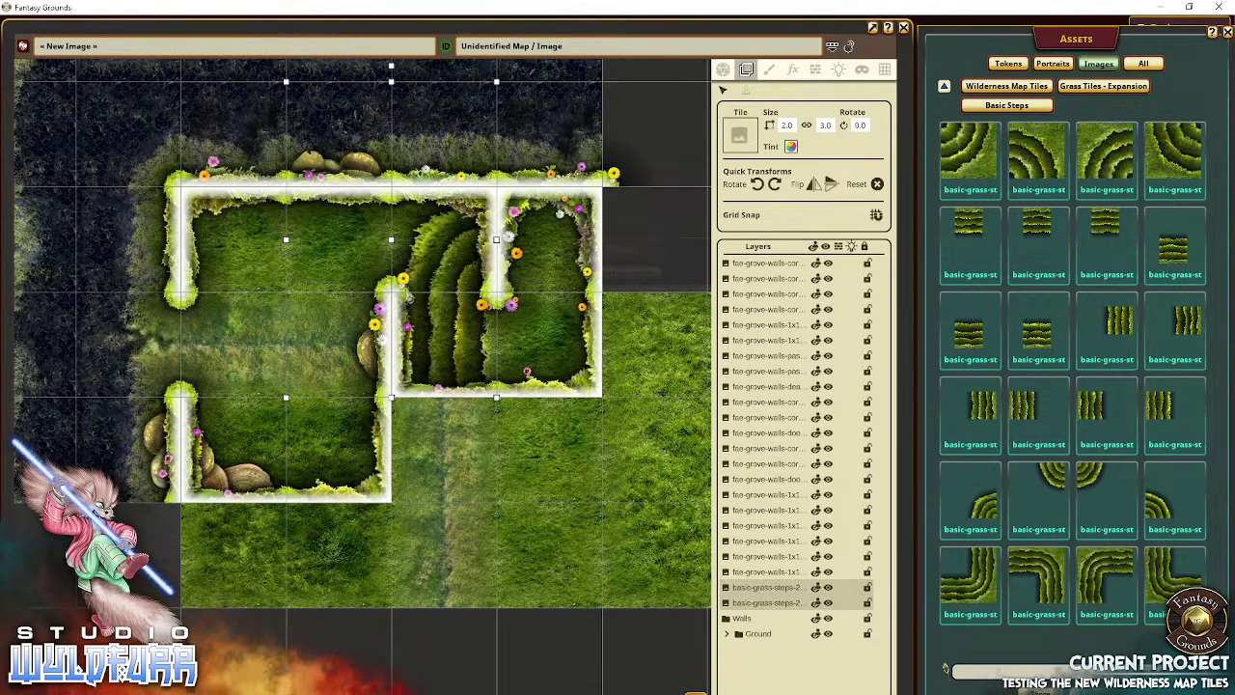
{"action": "left_click_drag", "start_coordinate": [536, 484], "coordinate": [618, 494]}
{"action": "left_click_drag", "start_coordinate": [473, 471], "coordinate": [441, 436]}
{"action": "left_click", "coordinate": [438, 606]}
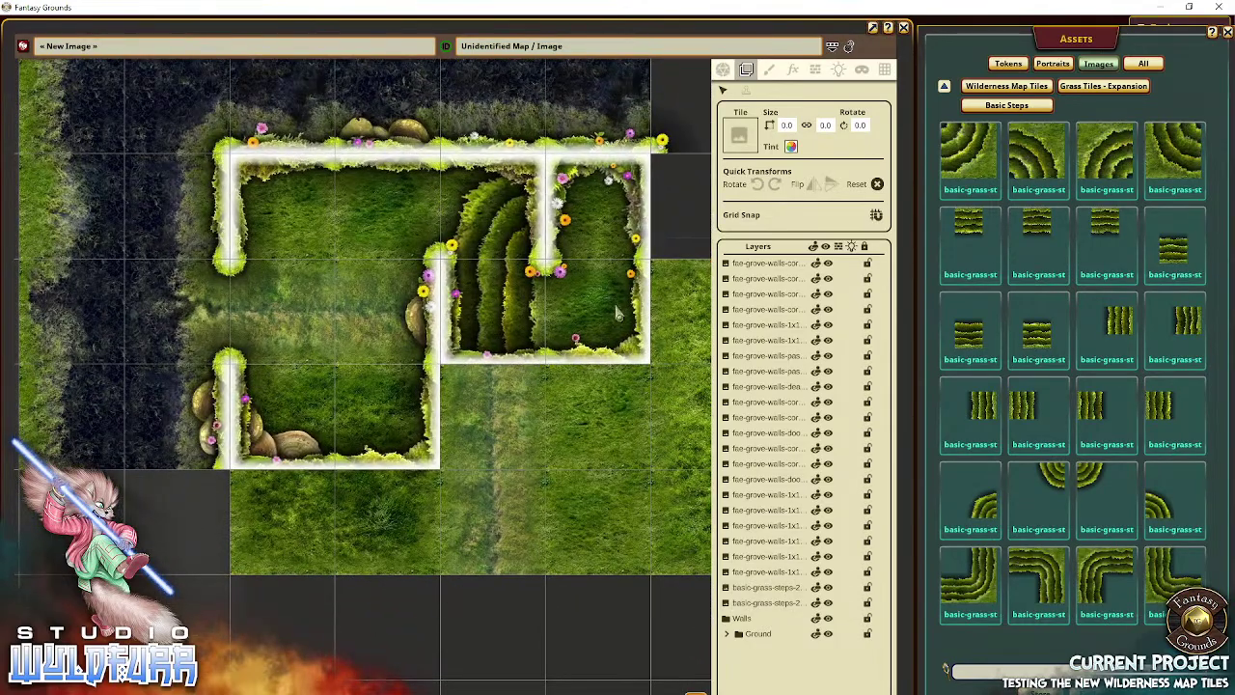
Step: Examine the whole map, from the rocky area and concrete paths down to the walled grove with its steps
{"action": "left_click_drag", "start_coordinate": [480, 231], "coordinate": [451, 345]}
{"action": "scroll", "coordinate": [377, 286], "scroll_direction": "down", "scroll_amount": 2}
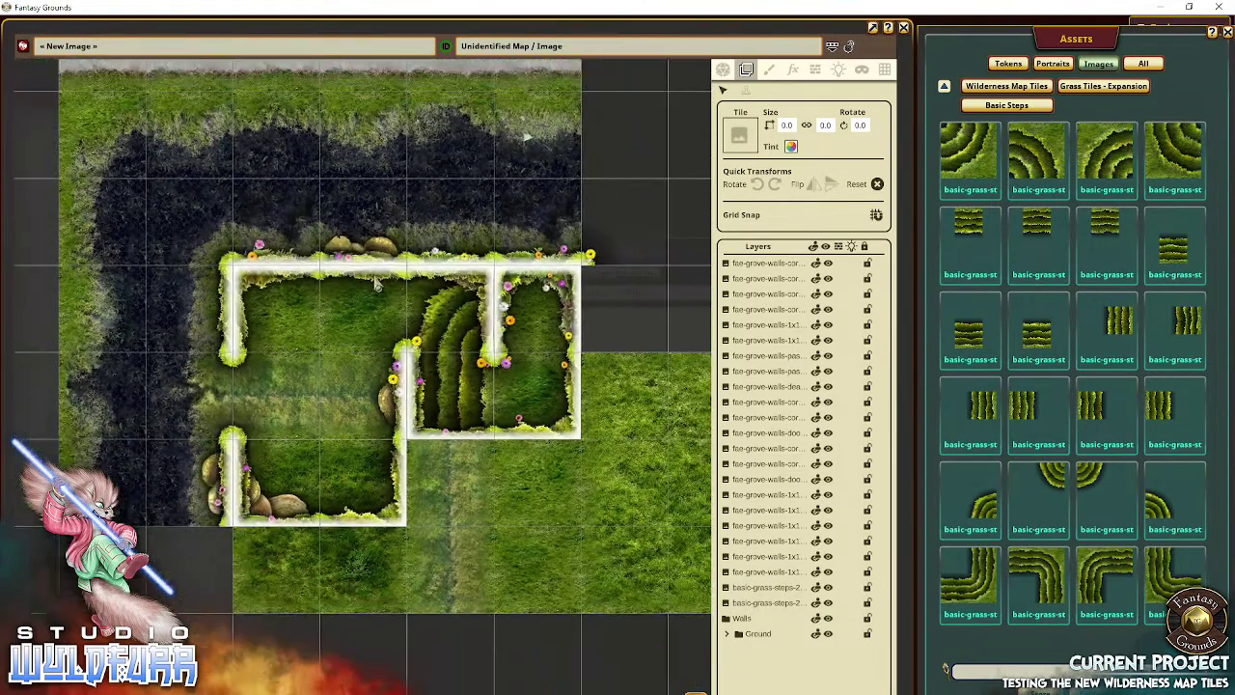
{"action": "scroll", "coordinate": [375, 282], "scroll_direction": "down", "scroll_amount": 3}
{"action": "left_click_drag", "start_coordinate": [382, 246], "coordinate": [431, 470]}
{"action": "scroll", "coordinate": [433, 334], "scroll_direction": "down", "scroll_amount": 5}
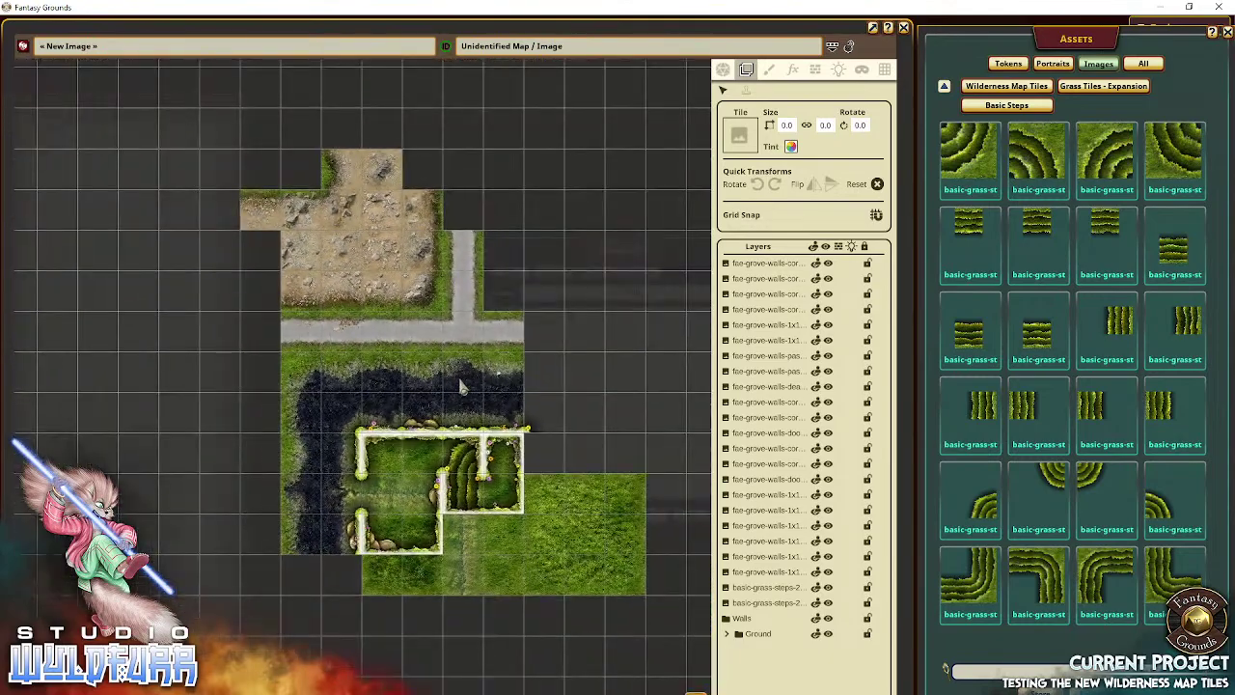
{"action": "scroll", "coordinate": [460, 386], "scroll_direction": "up", "scroll_amount": 4}
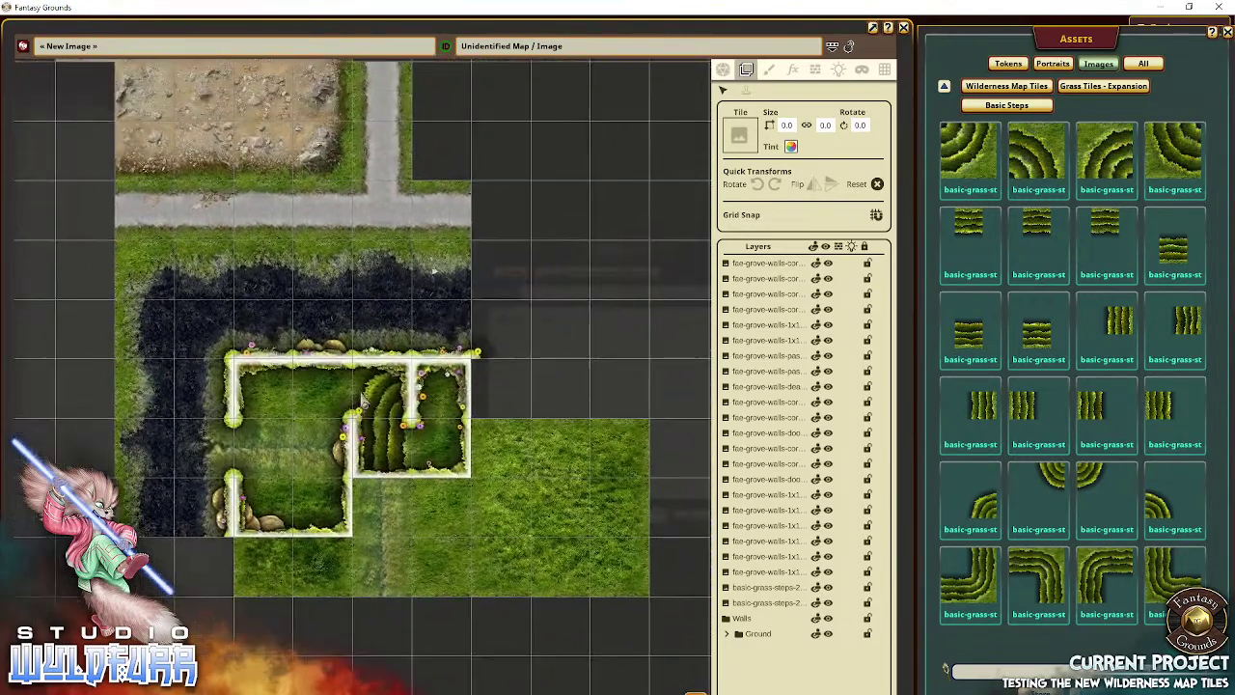